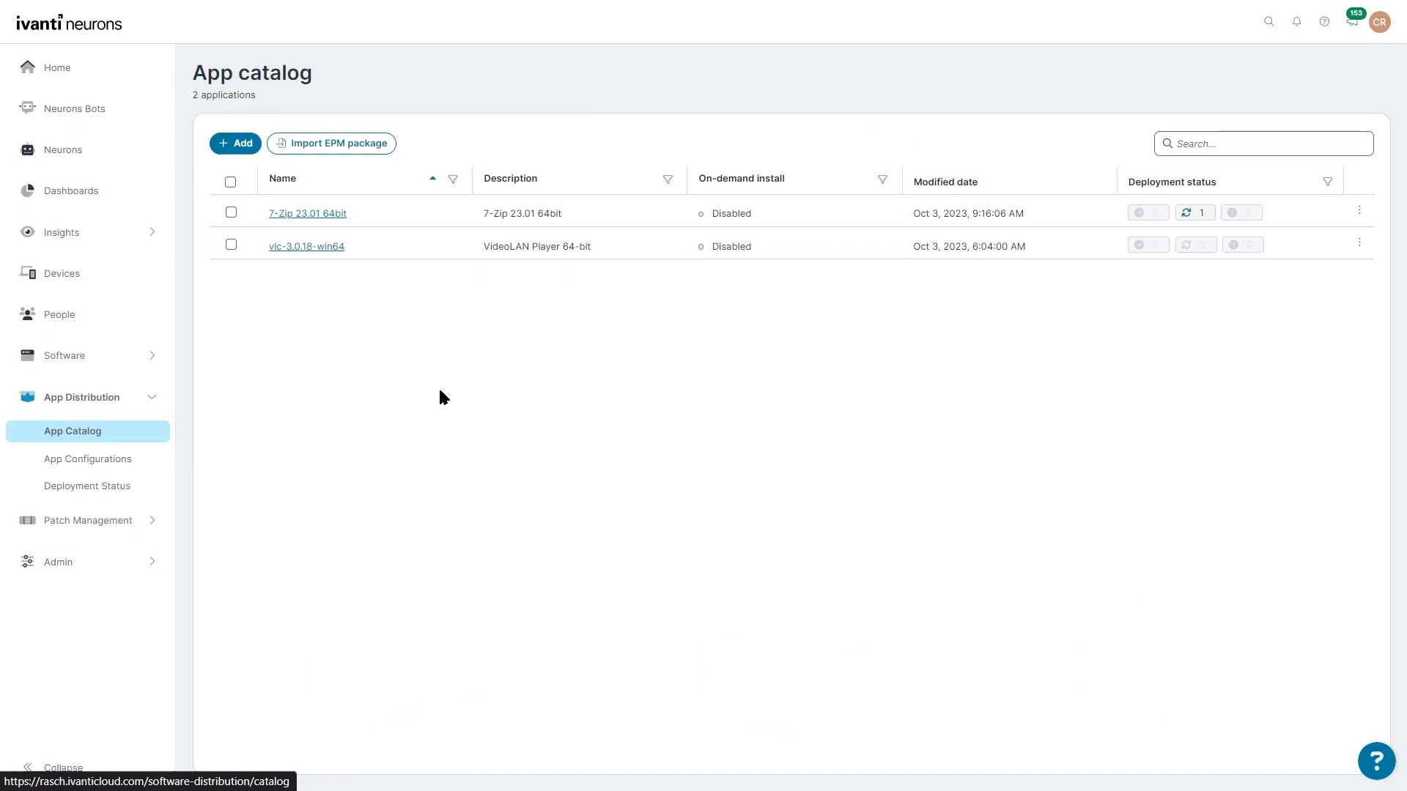
- Add a new catalog application named "Notepad++ v8.5.7 64bit" and enter the same text as its description
{"action": "left_click", "coordinate": [241, 147]}
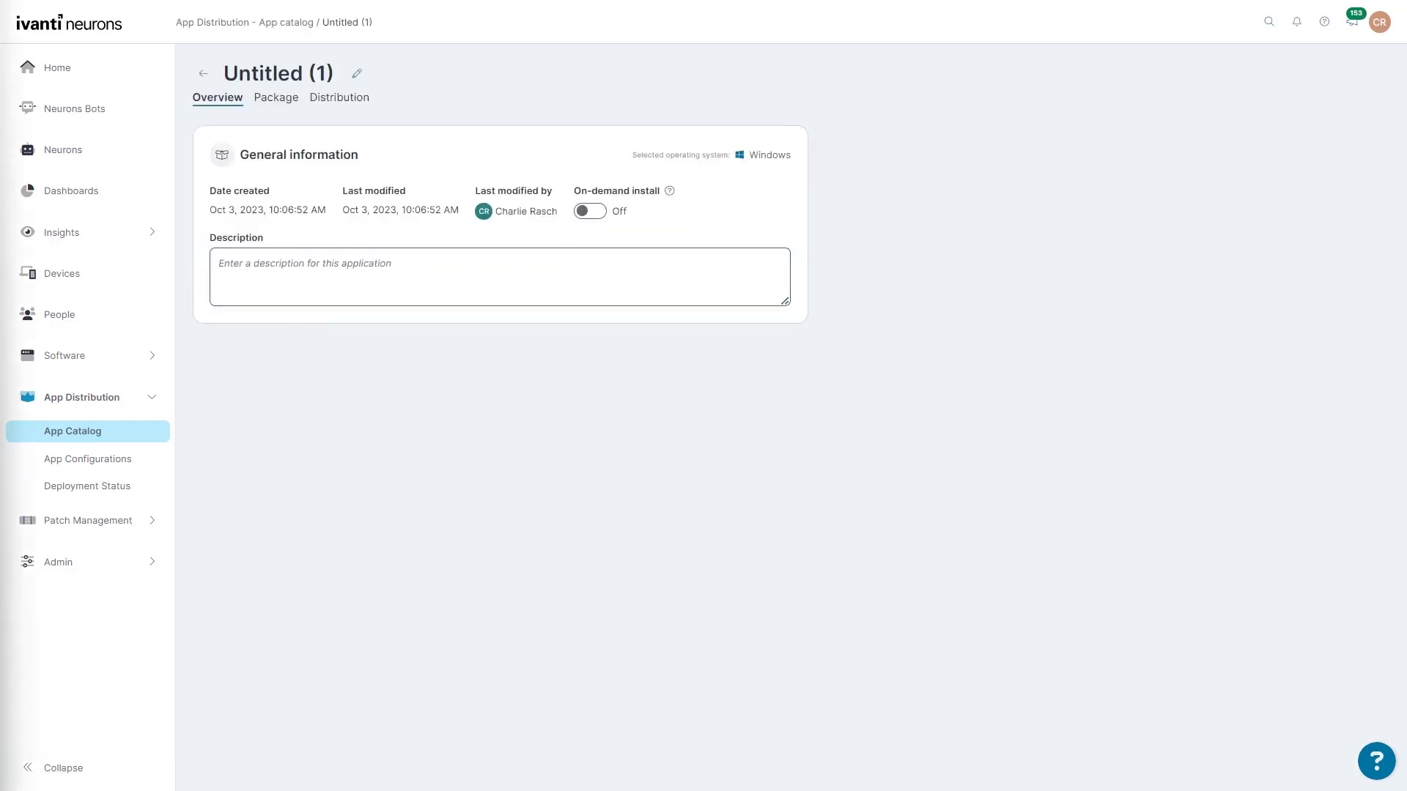
{"action": "left_click", "coordinate": [317, 72]}
{"action": "left_click_drag", "start_coordinate": [328, 70], "coordinate": [142, 66]}
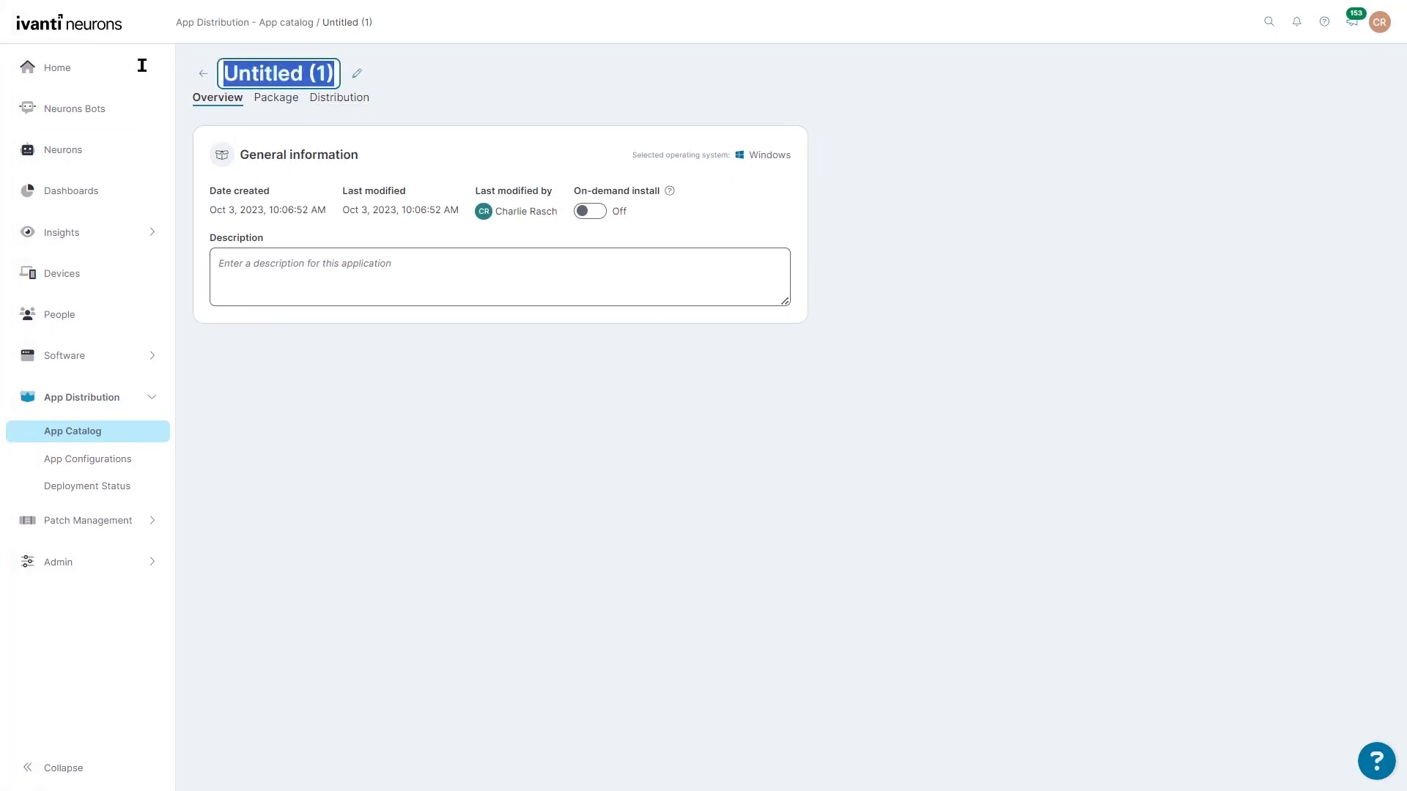
{"action": "type", "text": "Notepad++ v8.5.7 64bit"}
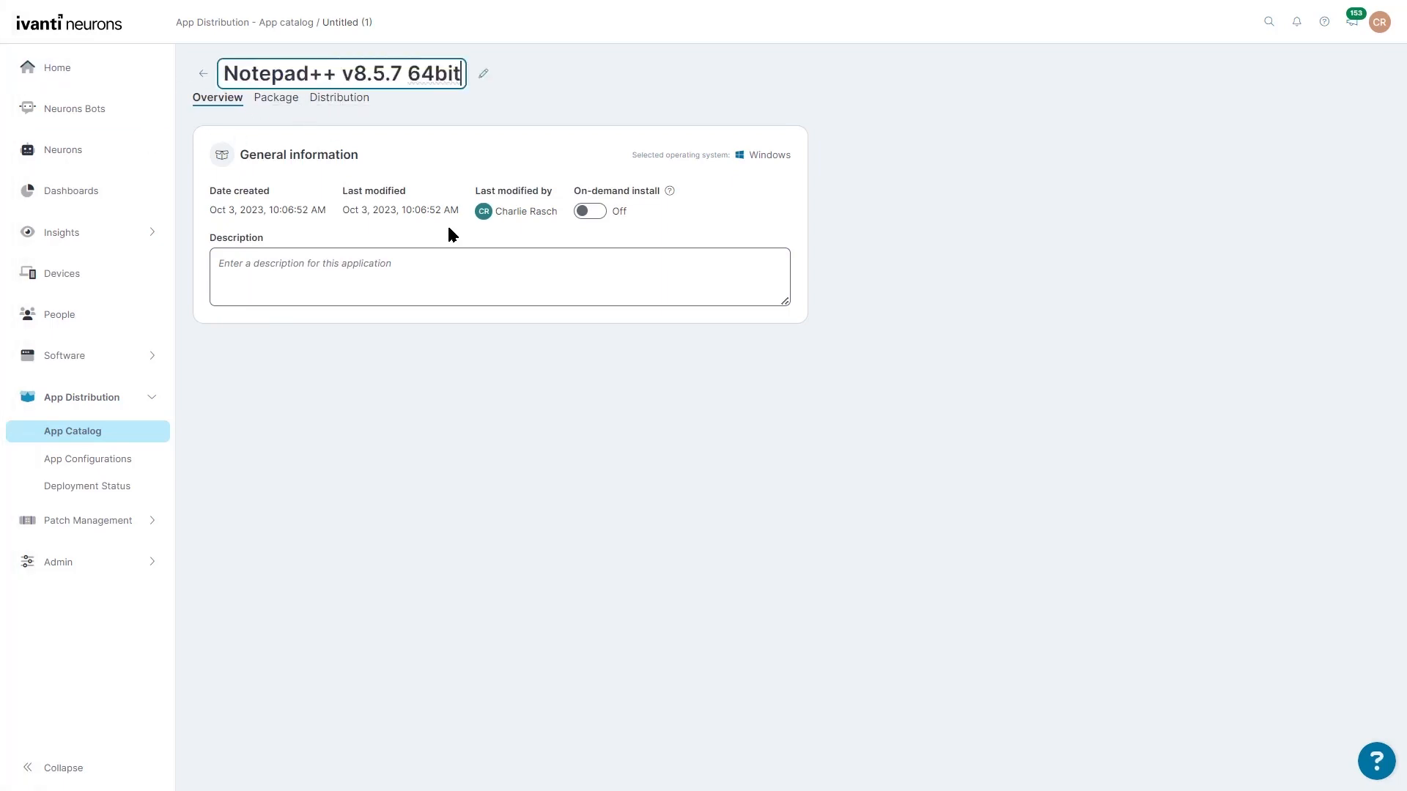
{"action": "left_click", "coordinate": [407, 283]}
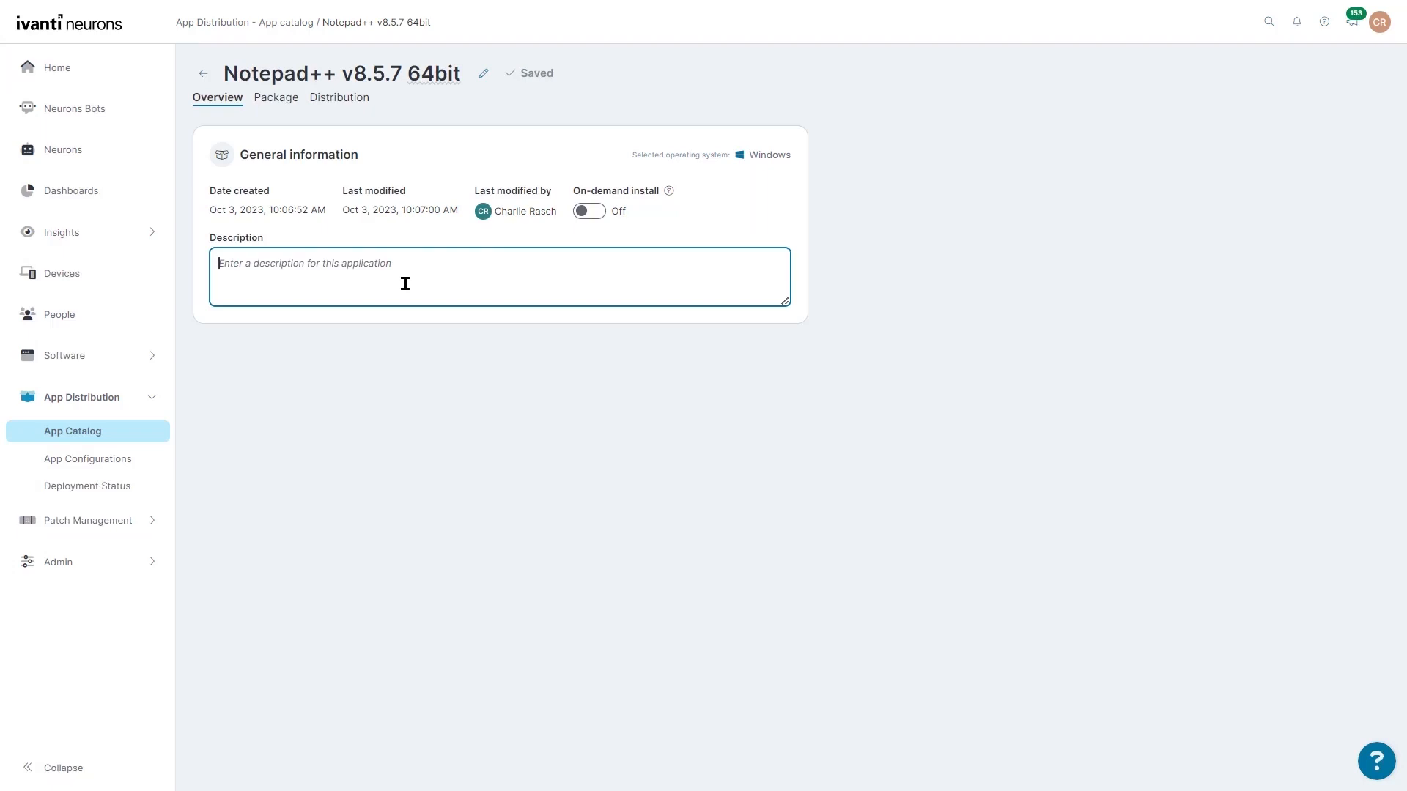
{"action": "type", "text": "Notepad++ v8.5.7 64bit"}
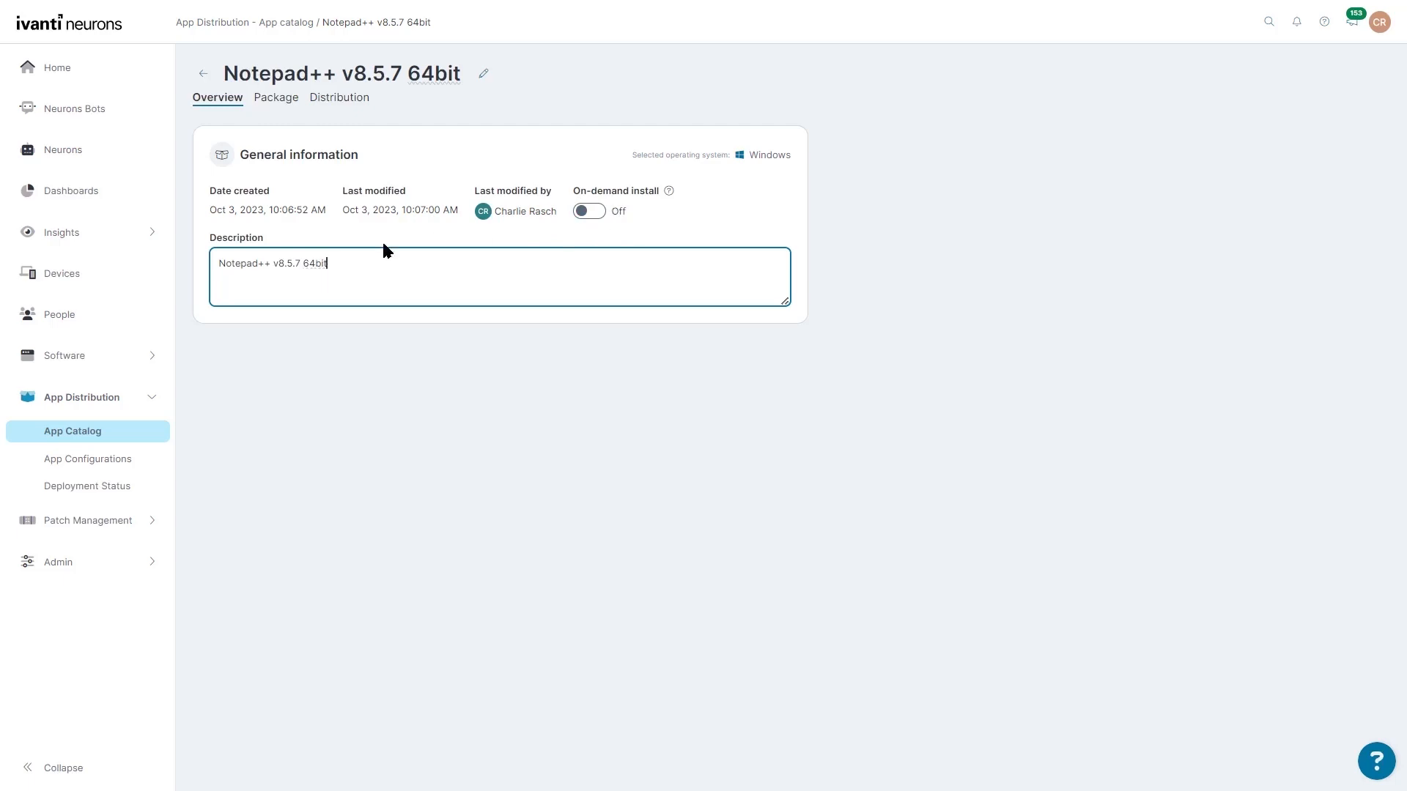
- Open the application's package definition and the settings of its Download file action
{"action": "left_click", "coordinate": [282, 103]}
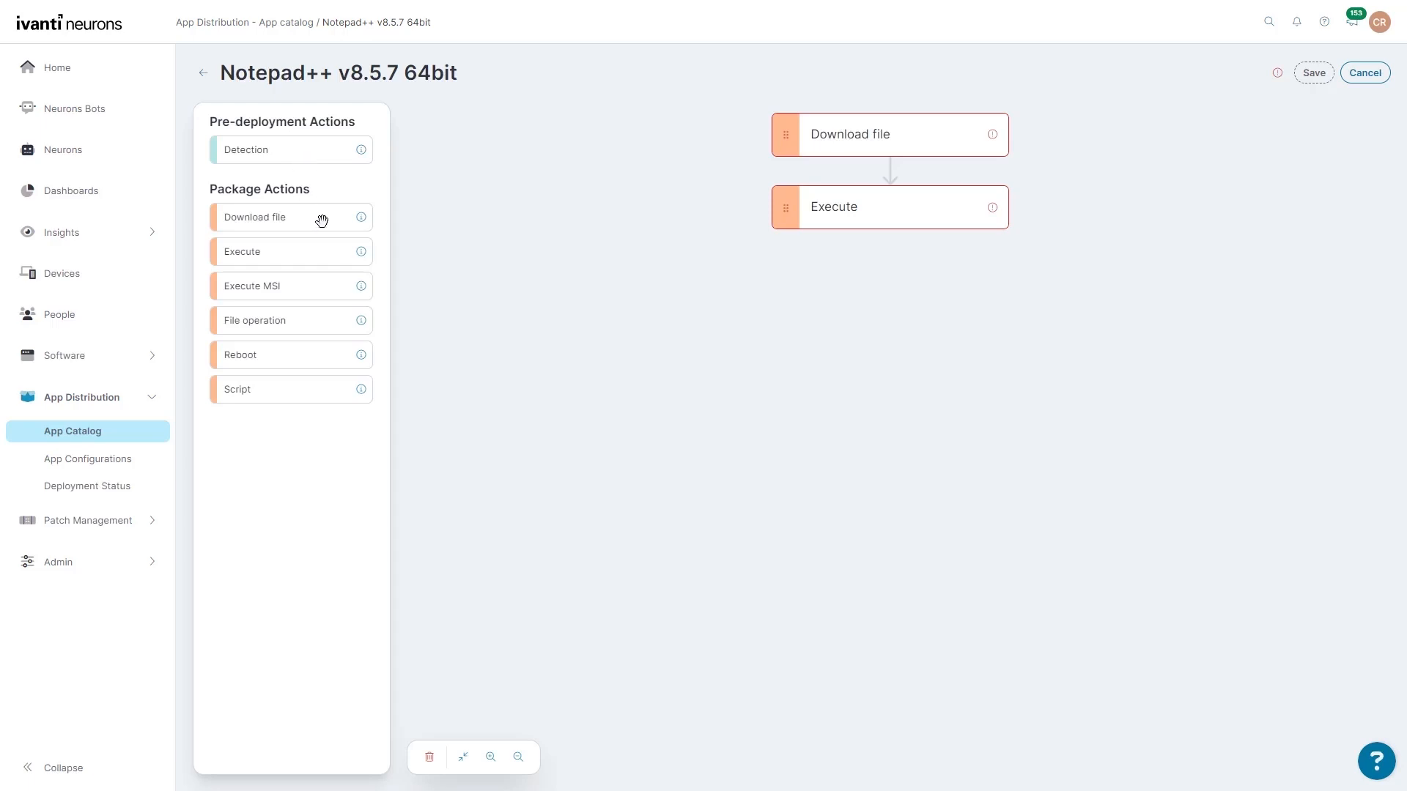
{"action": "left_click", "coordinate": [816, 147]}
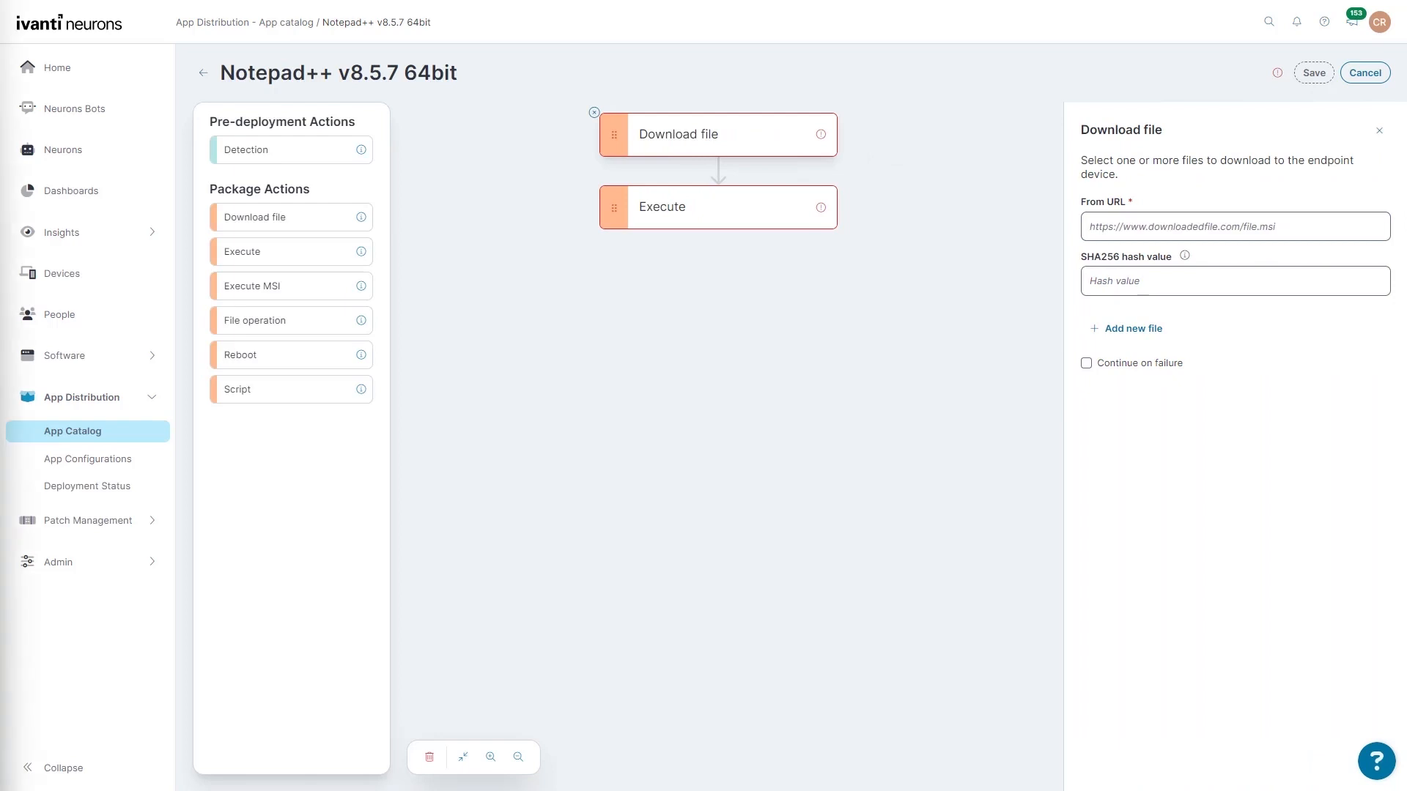
{"action": "left_click", "coordinate": [1146, 228]}
{"action": "type", "text": "Notepad++ v8.5.7 64bit"}
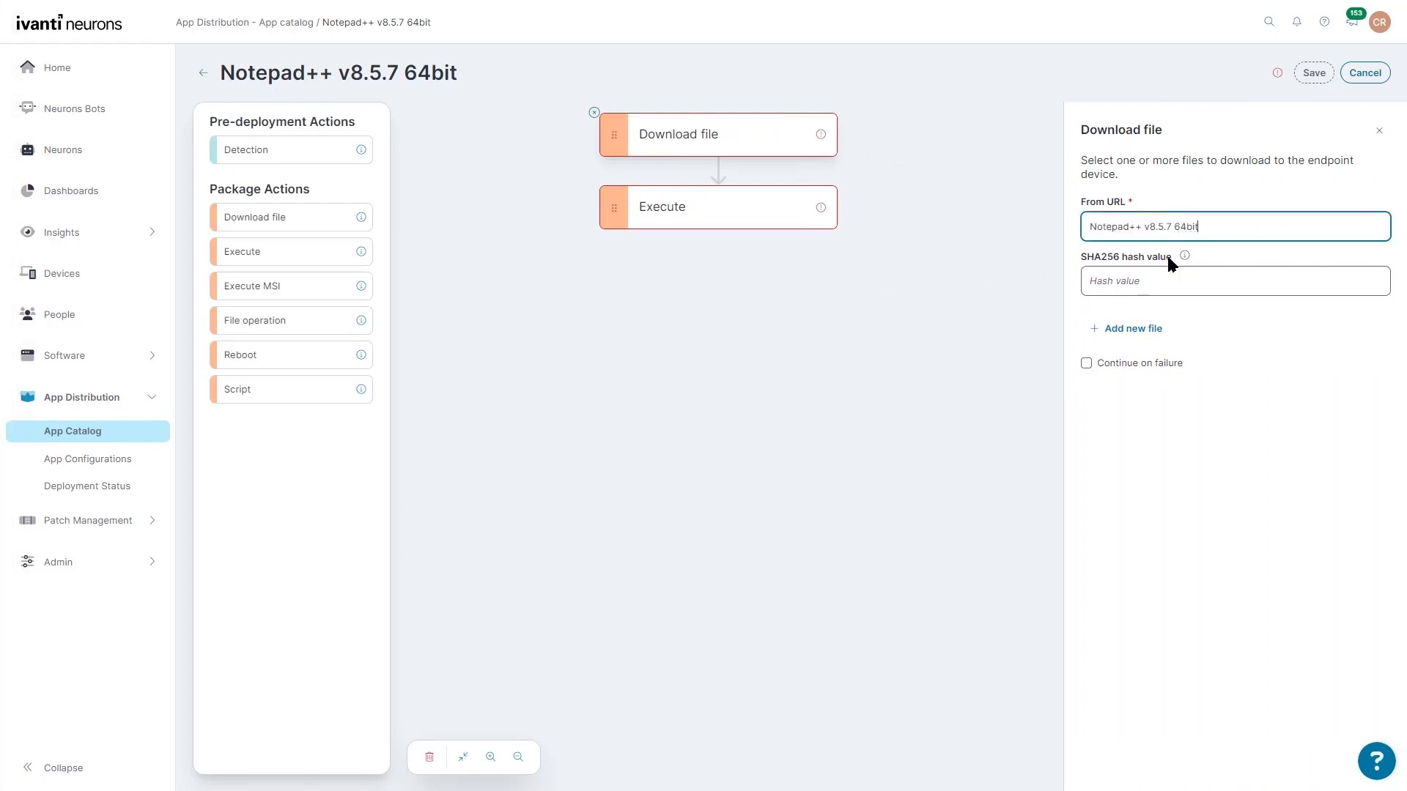
{"action": "key", "text": "ctrl+z"}
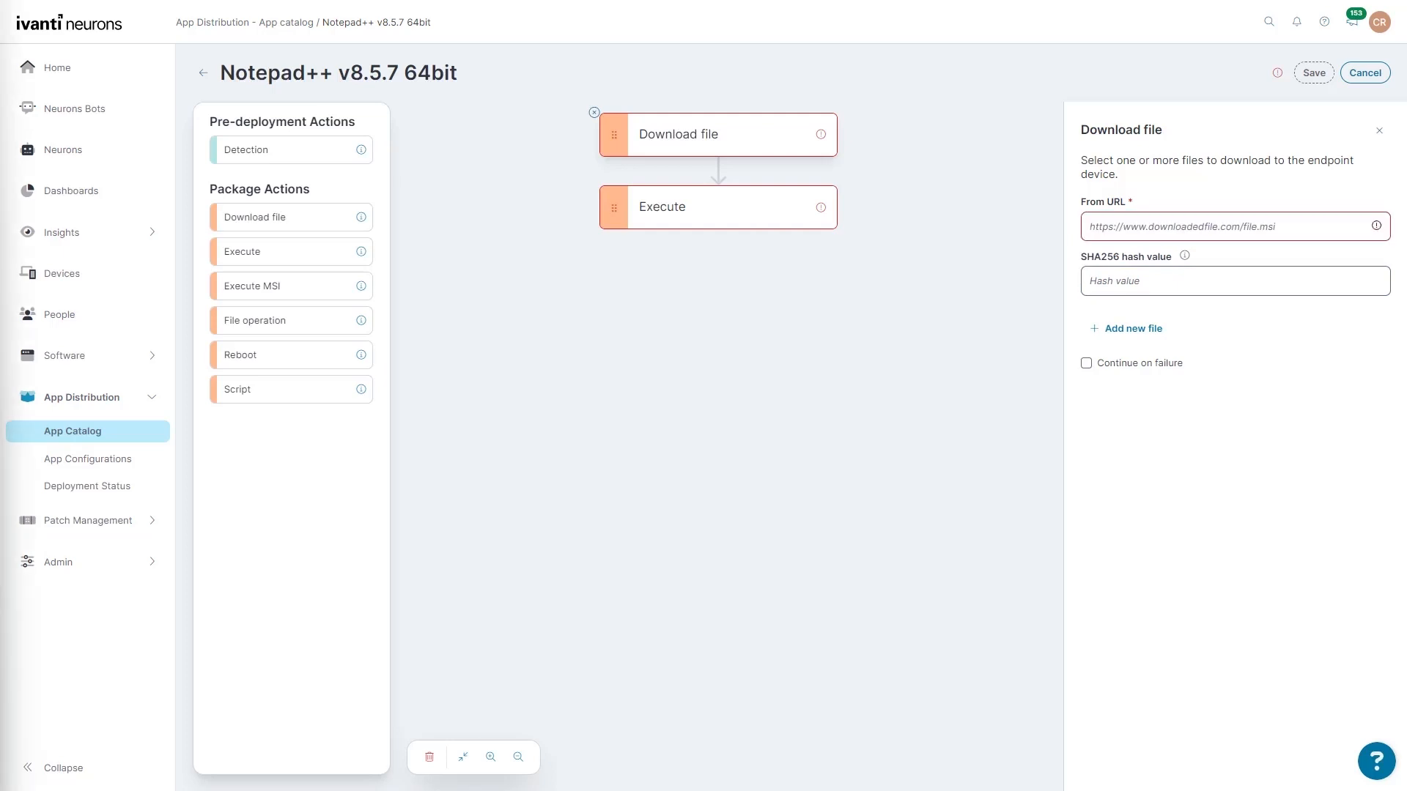
{"action": "left_click", "coordinate": [1254, 225]}
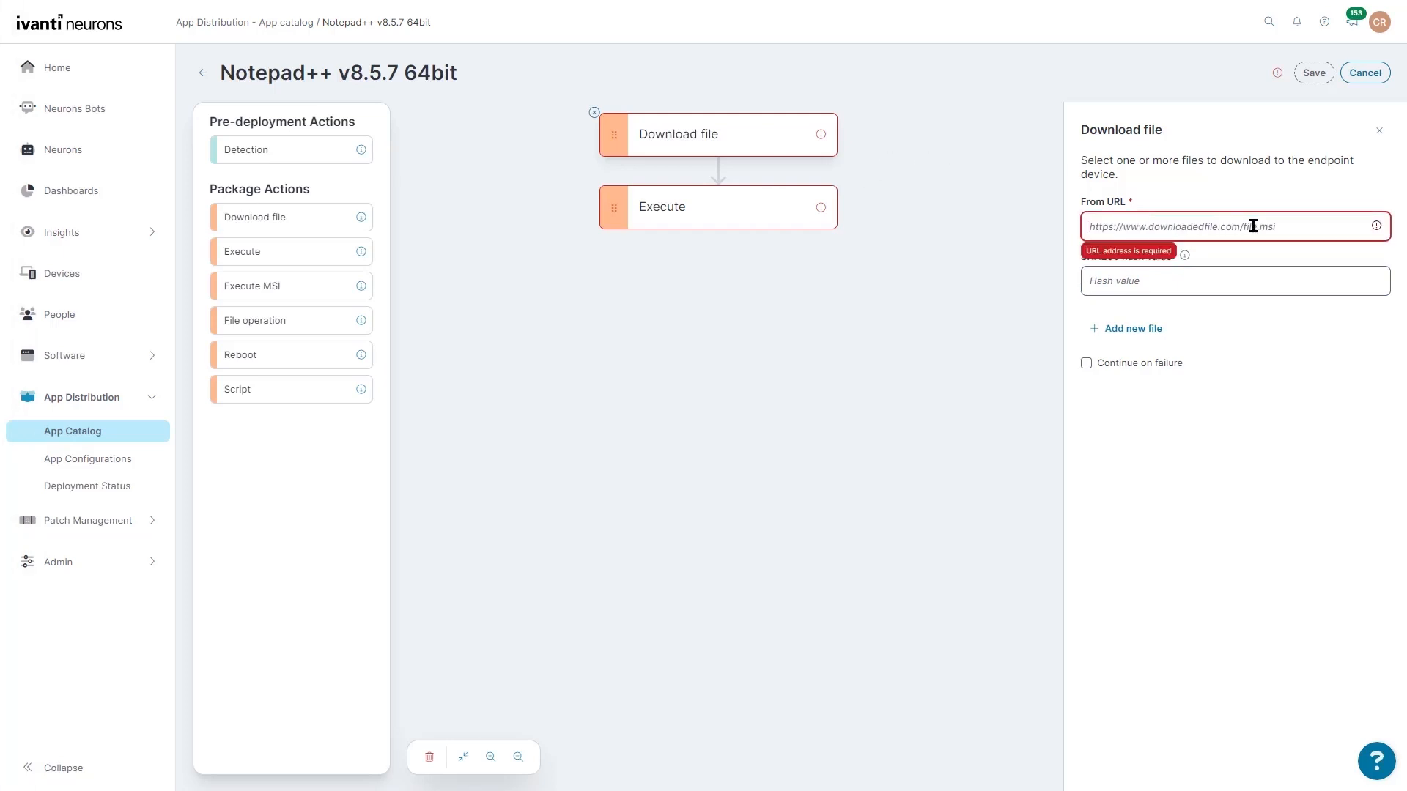
{"action": "type", "text": "https://github.com/notepad-plus-plus/notepad-plus-plus/releases/download/v8.5.7/npp.8.5.7.Installer.x64.exe"}
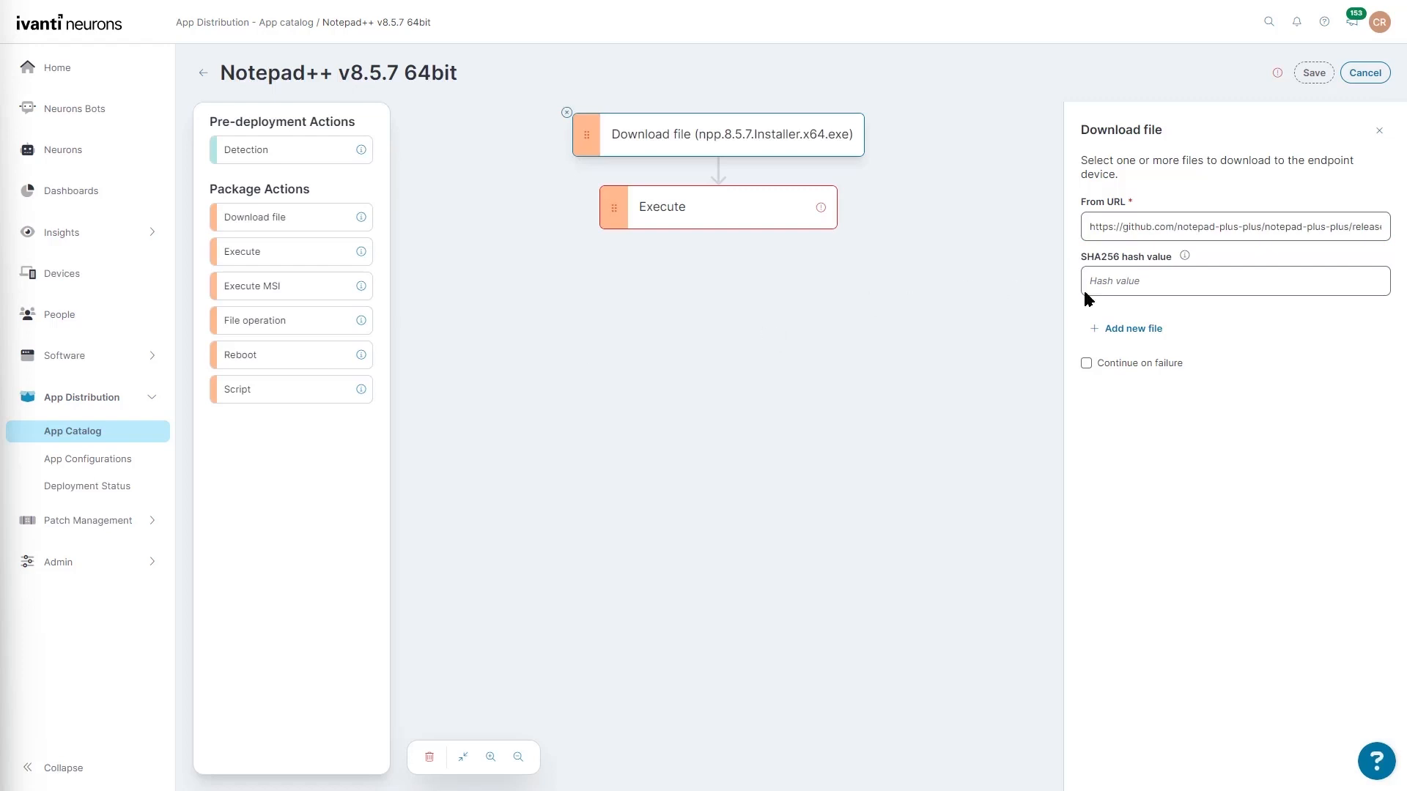
{"action": "left_click", "coordinate": [1173, 285]}
{"action": "key", "text": "ctrl+v"}
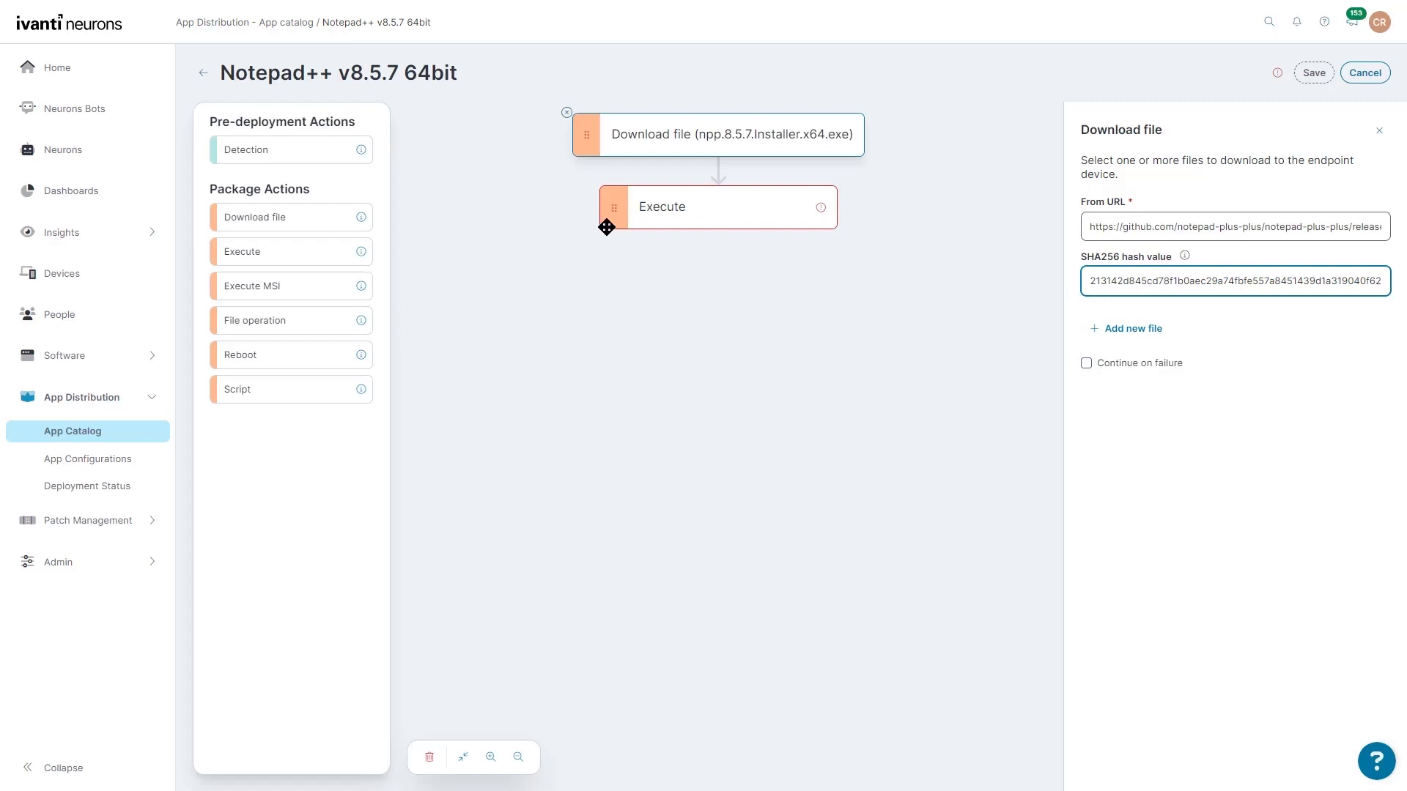
- Configure the Execute action to run npp.8.5.7.Installer.x64.exe with the command line argument /S
{"action": "left_click", "coordinate": [686, 222]}
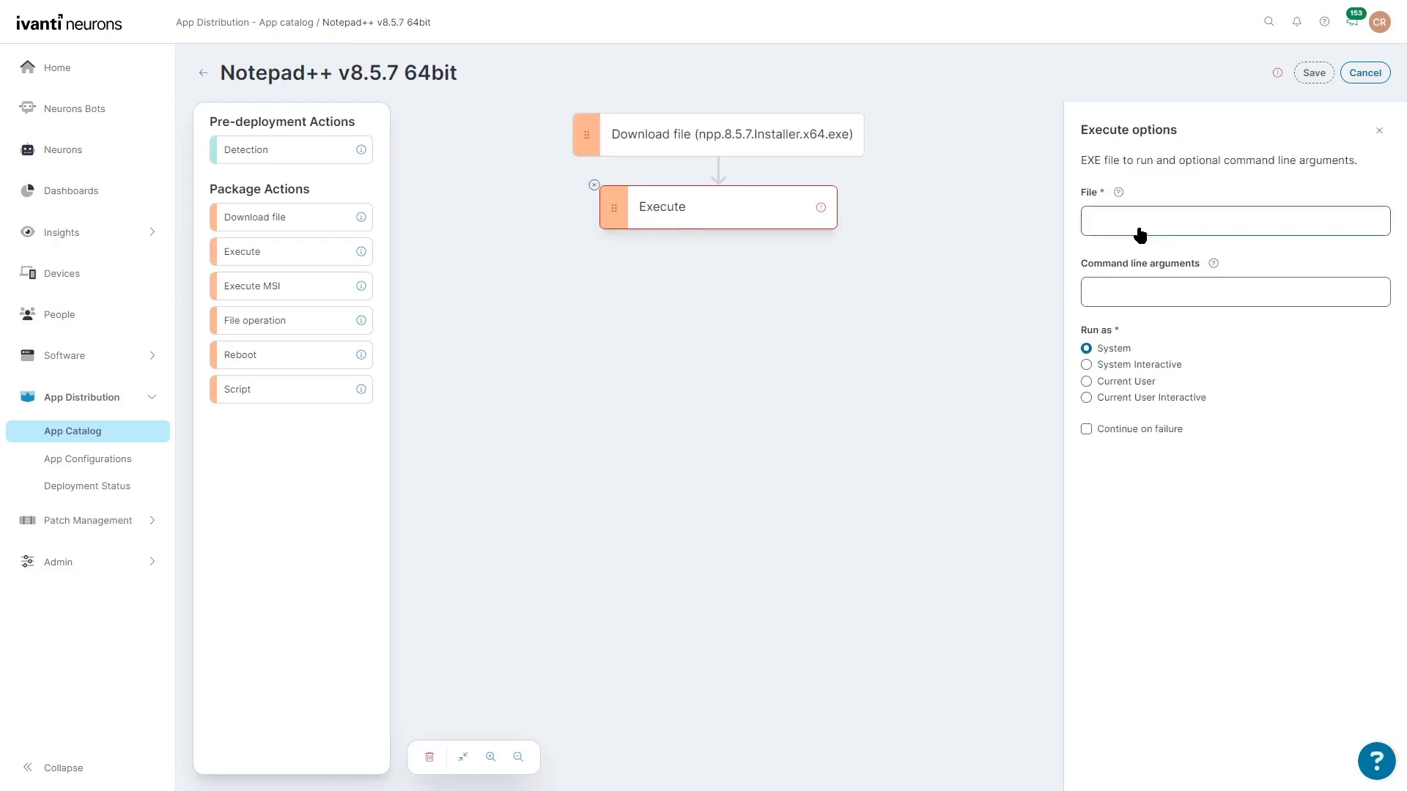
{"action": "left_click", "coordinate": [1192, 231]}
{"action": "left_click", "coordinate": [1172, 272]}
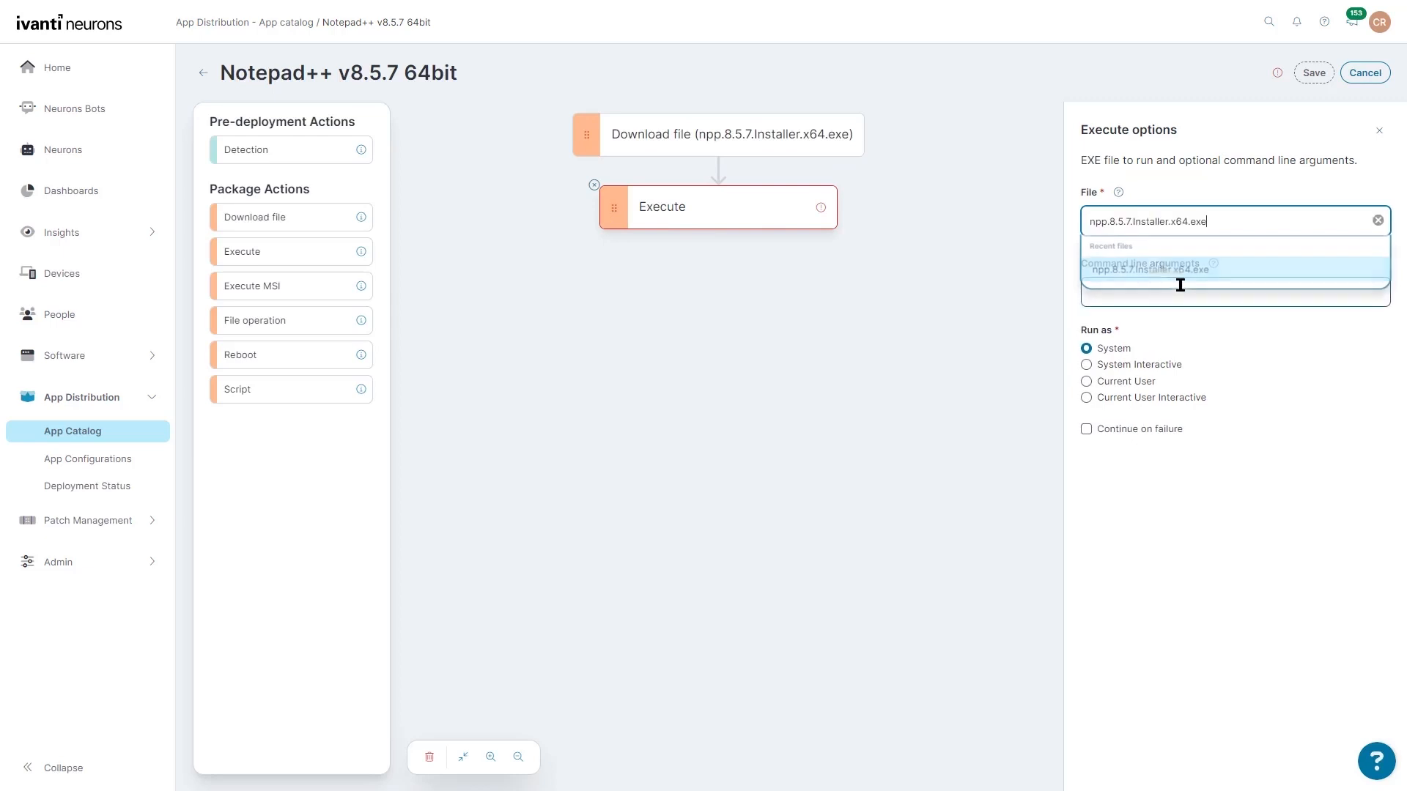
{"action": "left_click", "coordinate": [1192, 289]}
{"action": "type", "text": "/S"}
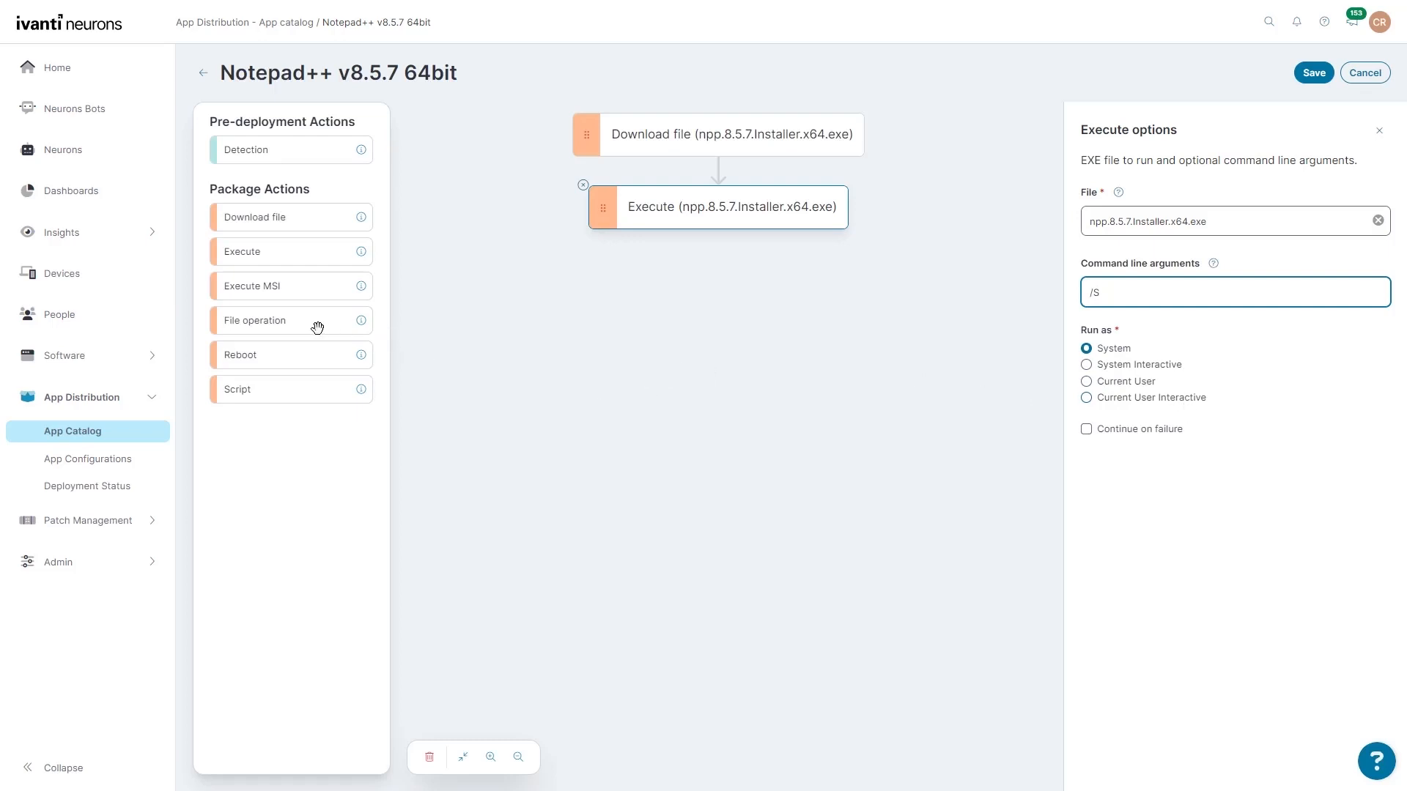
- Insert a file operation between the download and execute actions that creates the folder C:\installs and continues on failure
{"action": "left_click_drag", "start_coordinate": [317, 327], "coordinate": [710, 226]}
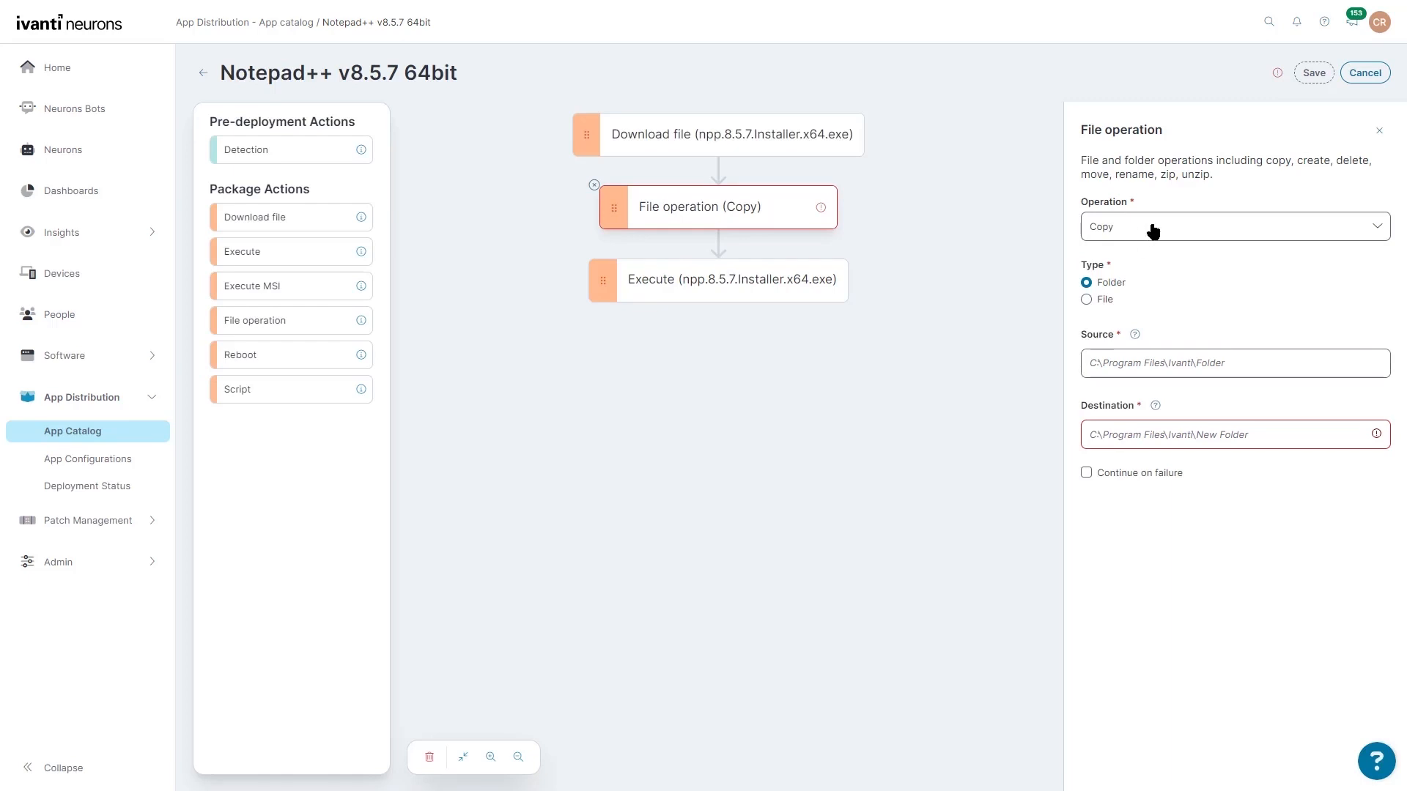
{"action": "left_click", "coordinate": [1189, 230]}
{"action": "left_click", "coordinate": [1162, 288]}
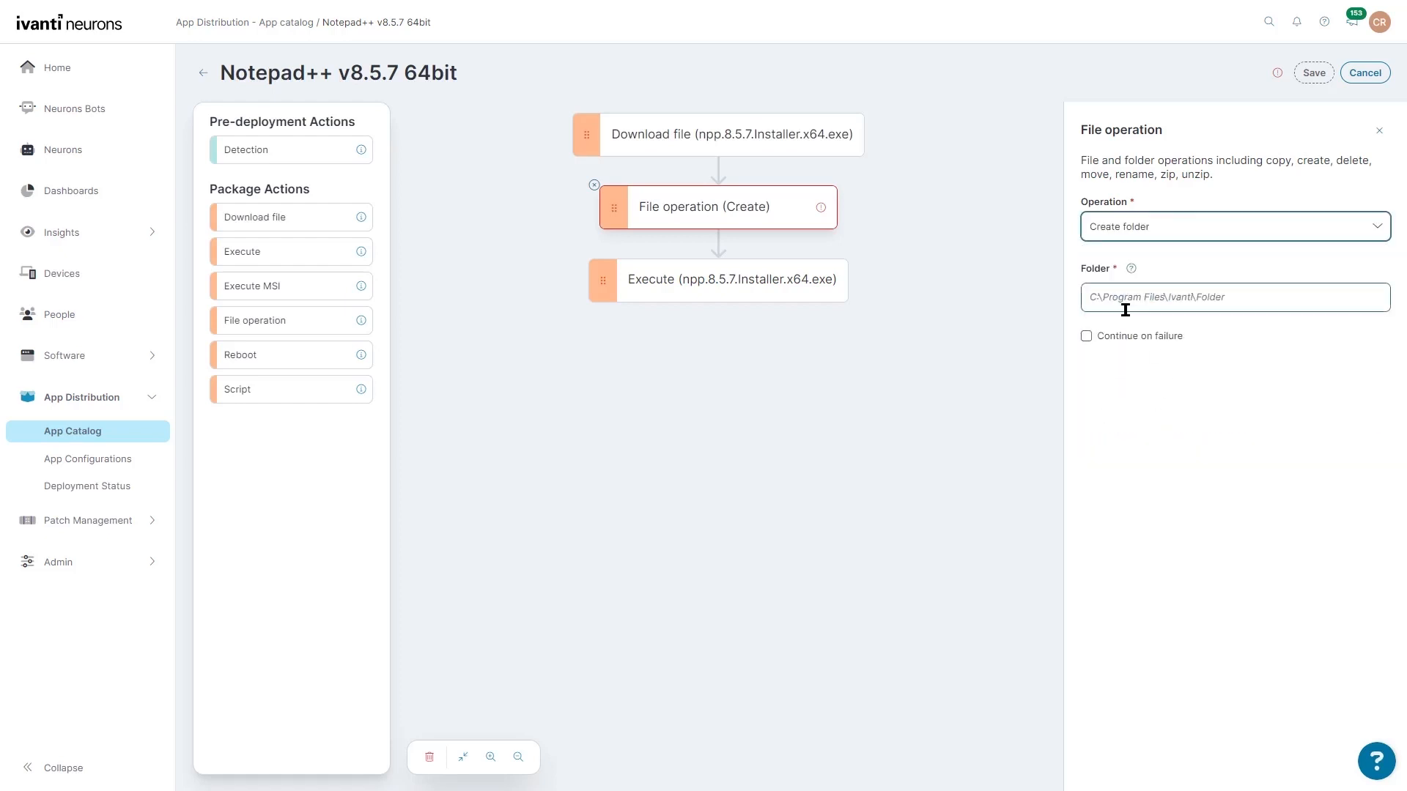
{"action": "left_click", "coordinate": [1126, 304]}
{"action": "type", "text": "C:\\"}
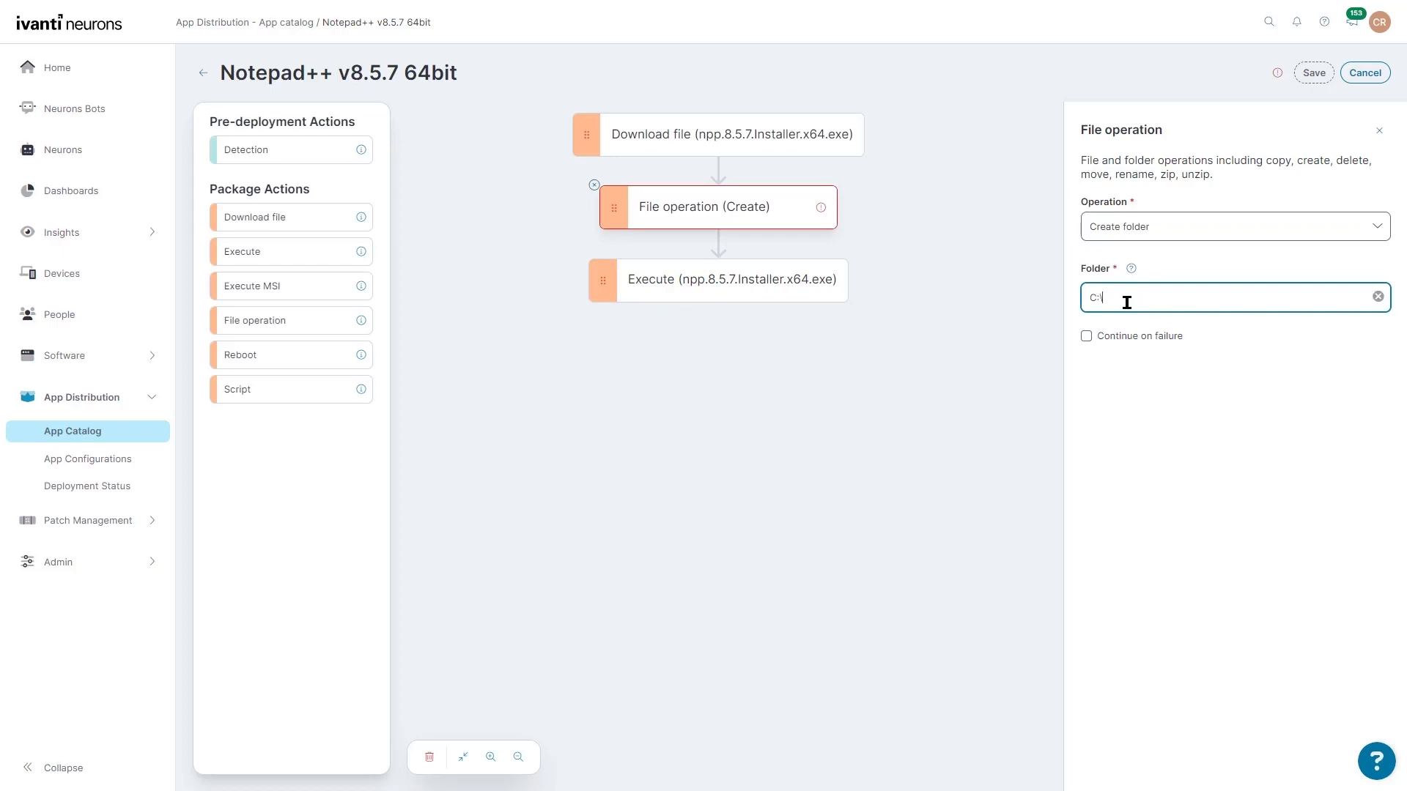
{"action": "type", "text": "installs"}
{"action": "left_click", "coordinate": [1108, 343]}
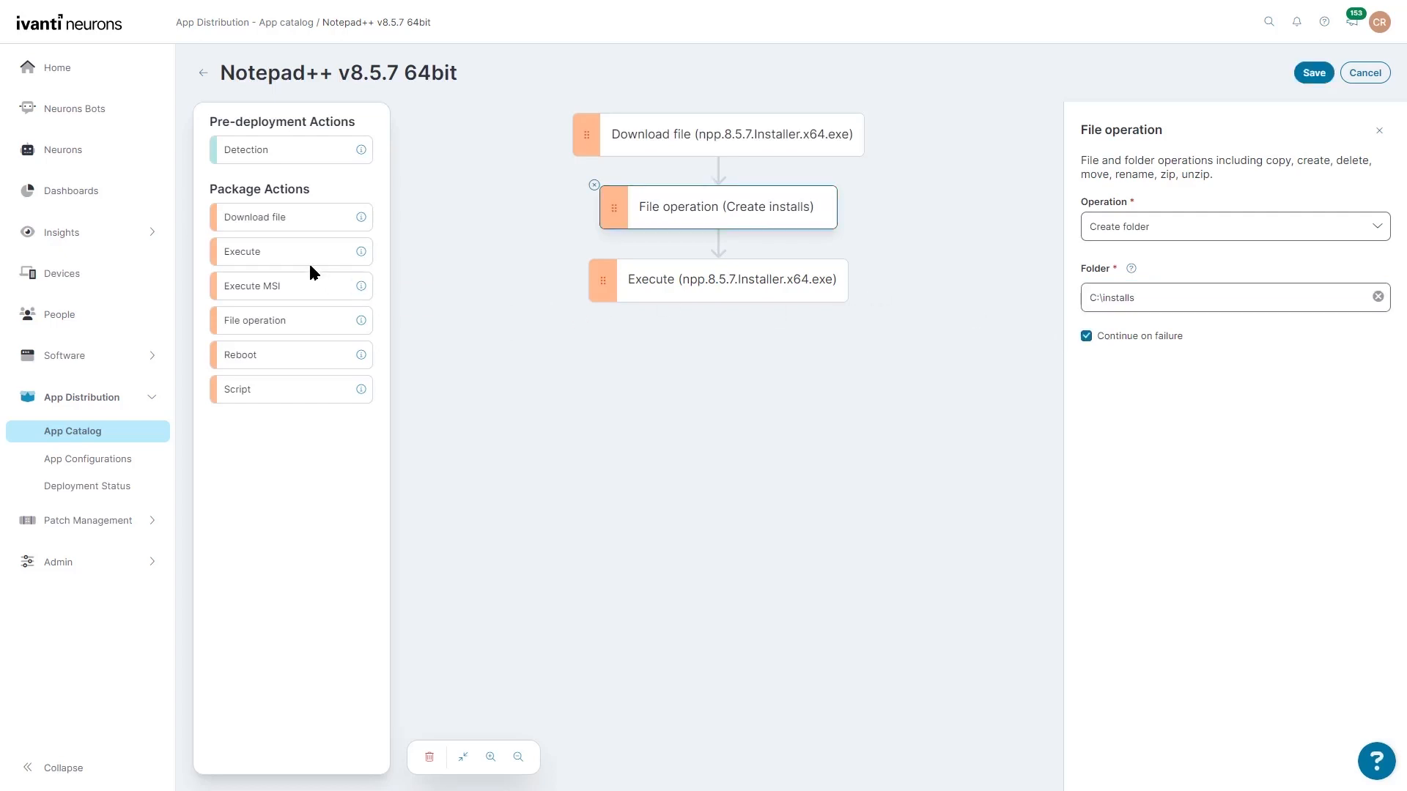
- Insert a second file operation before the Execute action that moves the file npp.8.5.7.Installer.x64.exe to C:\Installs
{"action": "left_click_drag", "start_coordinate": [305, 323], "coordinate": [670, 282]}
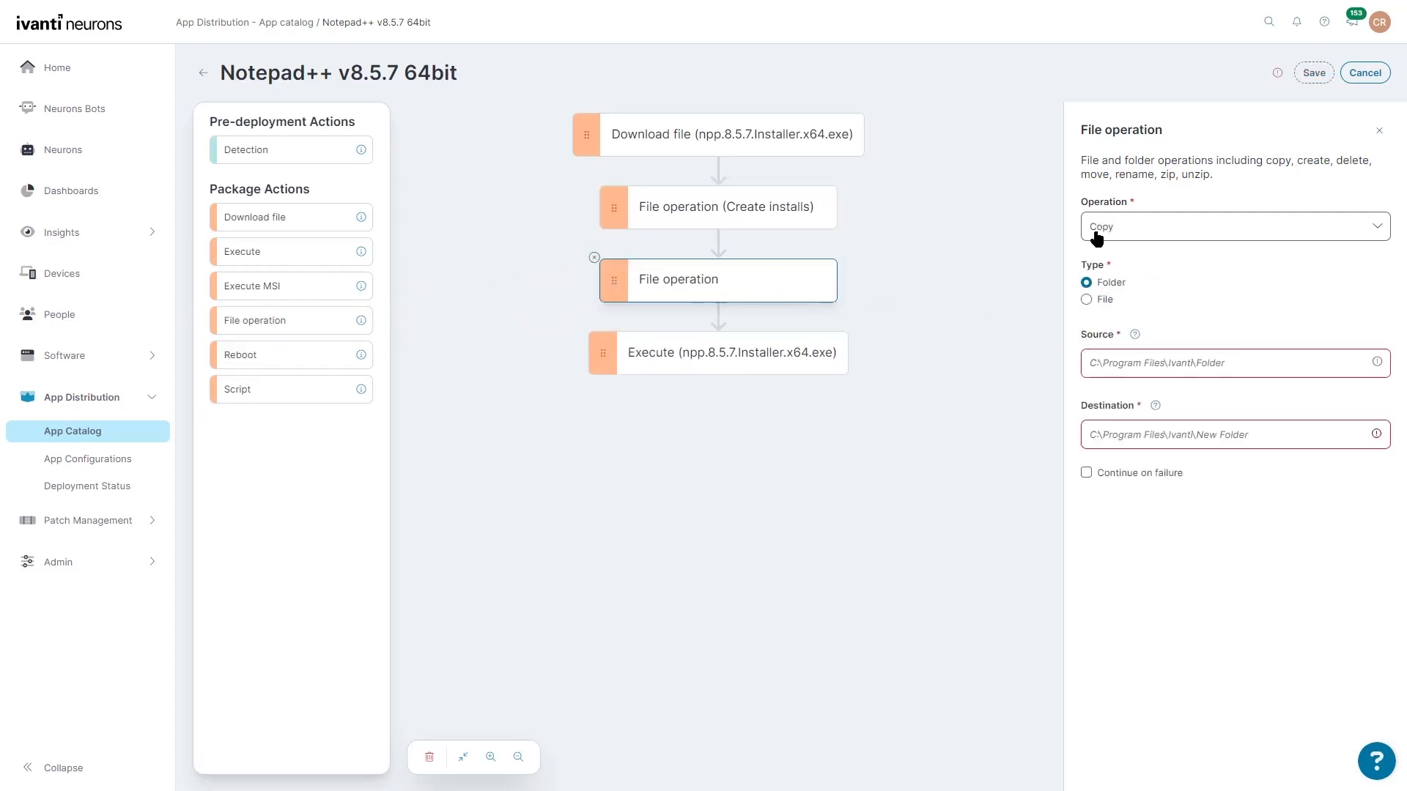
{"action": "left_click", "coordinate": [1132, 233]}
{"action": "left_click", "coordinate": [1148, 271]}
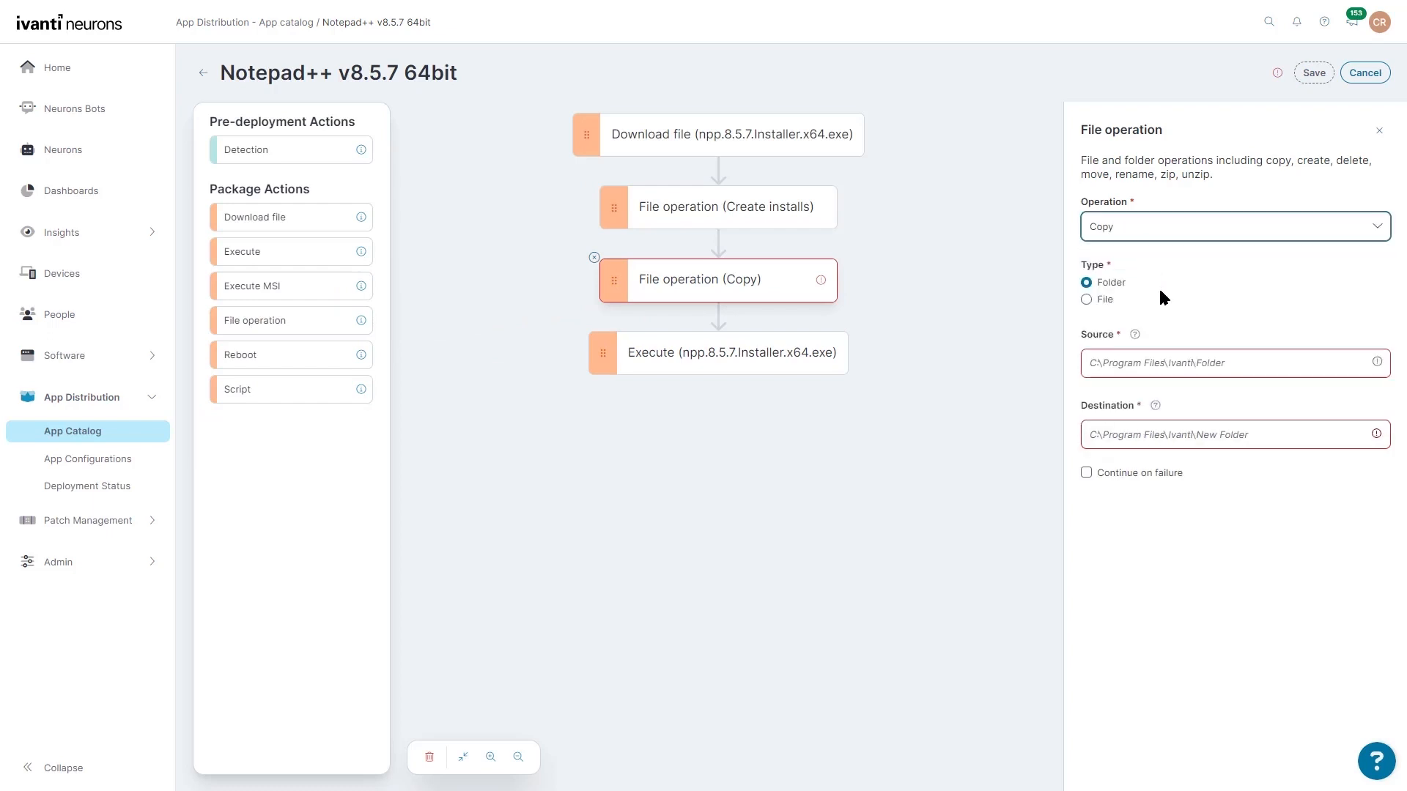
{"action": "left_click", "coordinate": [1098, 300]}
{"action": "left_click", "coordinate": [1183, 364]}
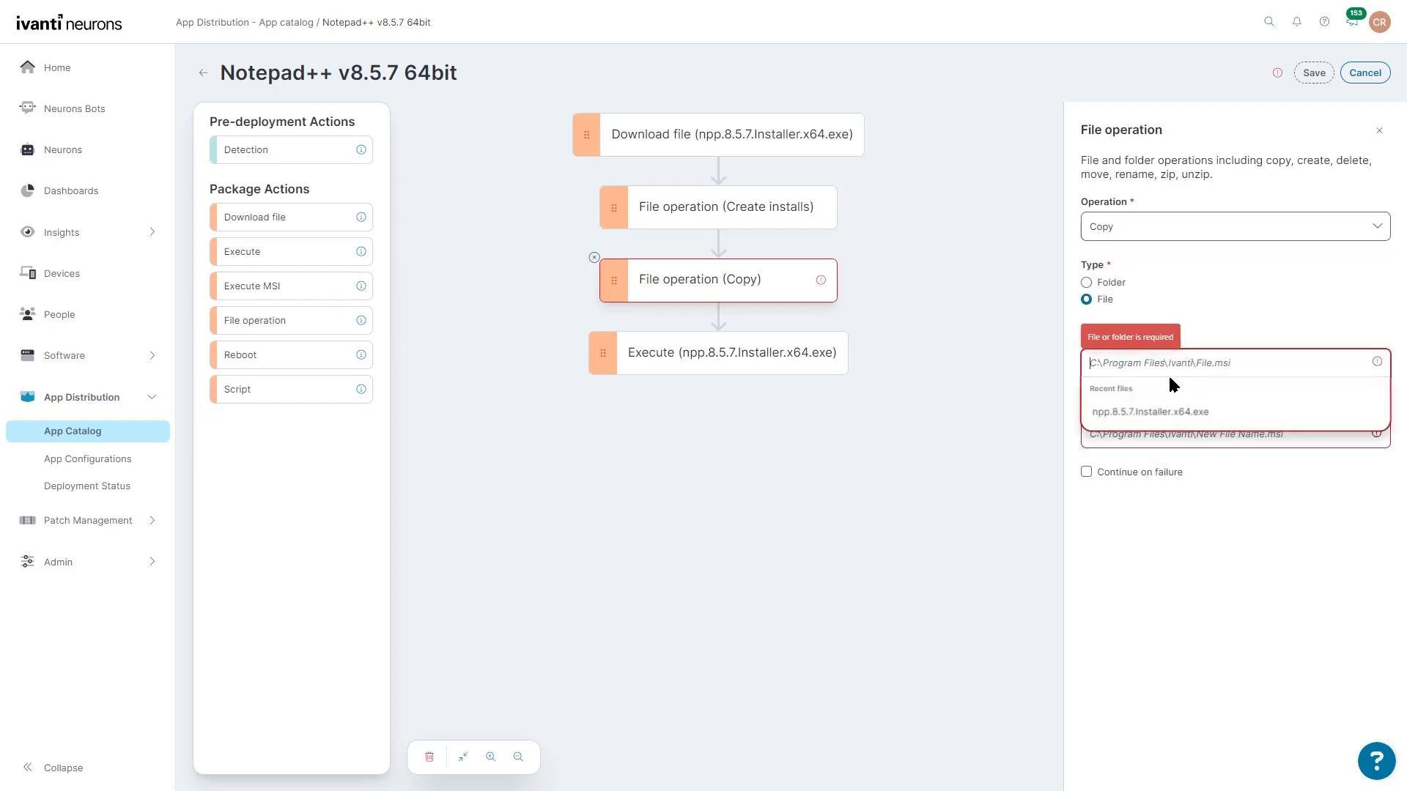
{"action": "left_click", "coordinate": [1152, 412]}
{"action": "left_click", "coordinate": [1185, 437]}
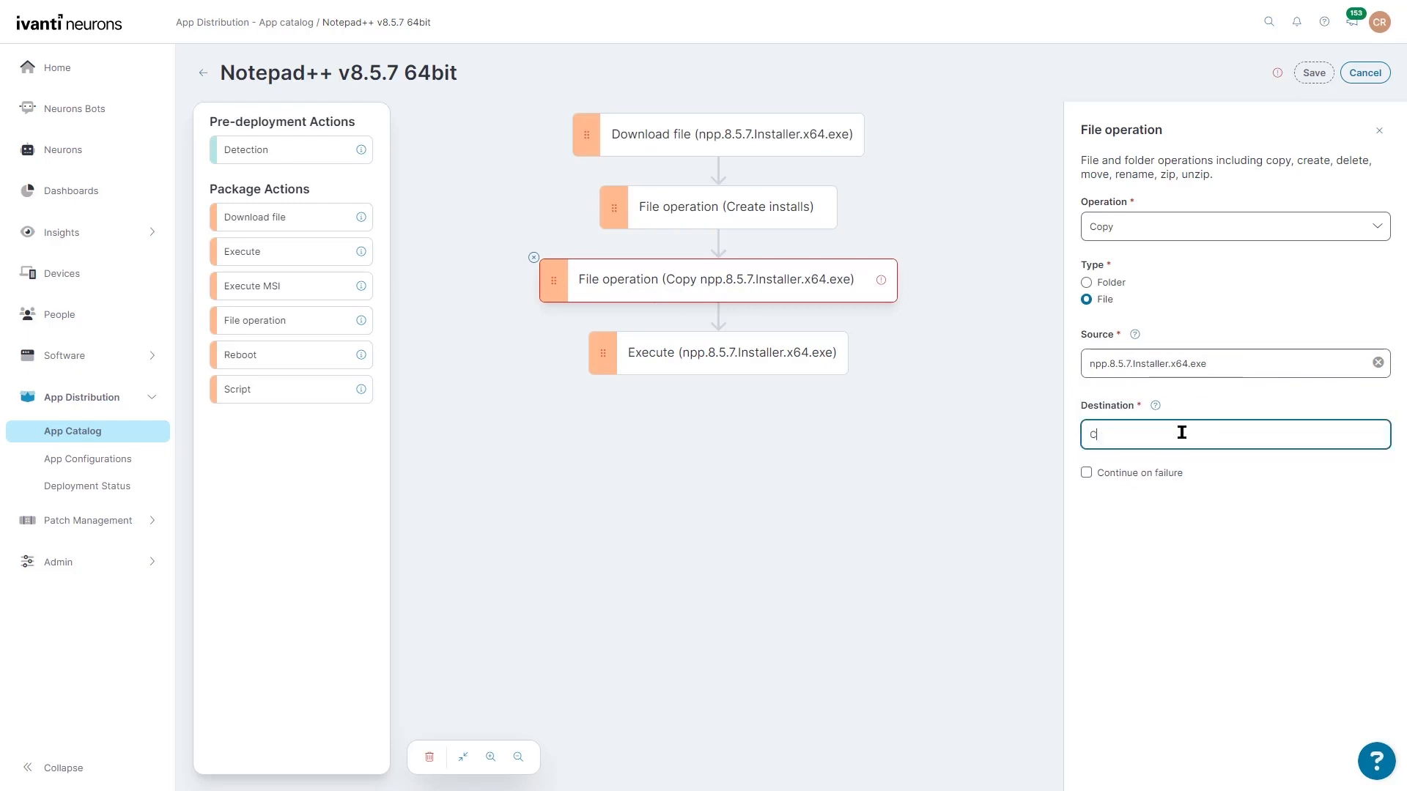
{"action": "type", "text": "C:\\Installs"}
{"action": "left_click", "coordinate": [1168, 234]}
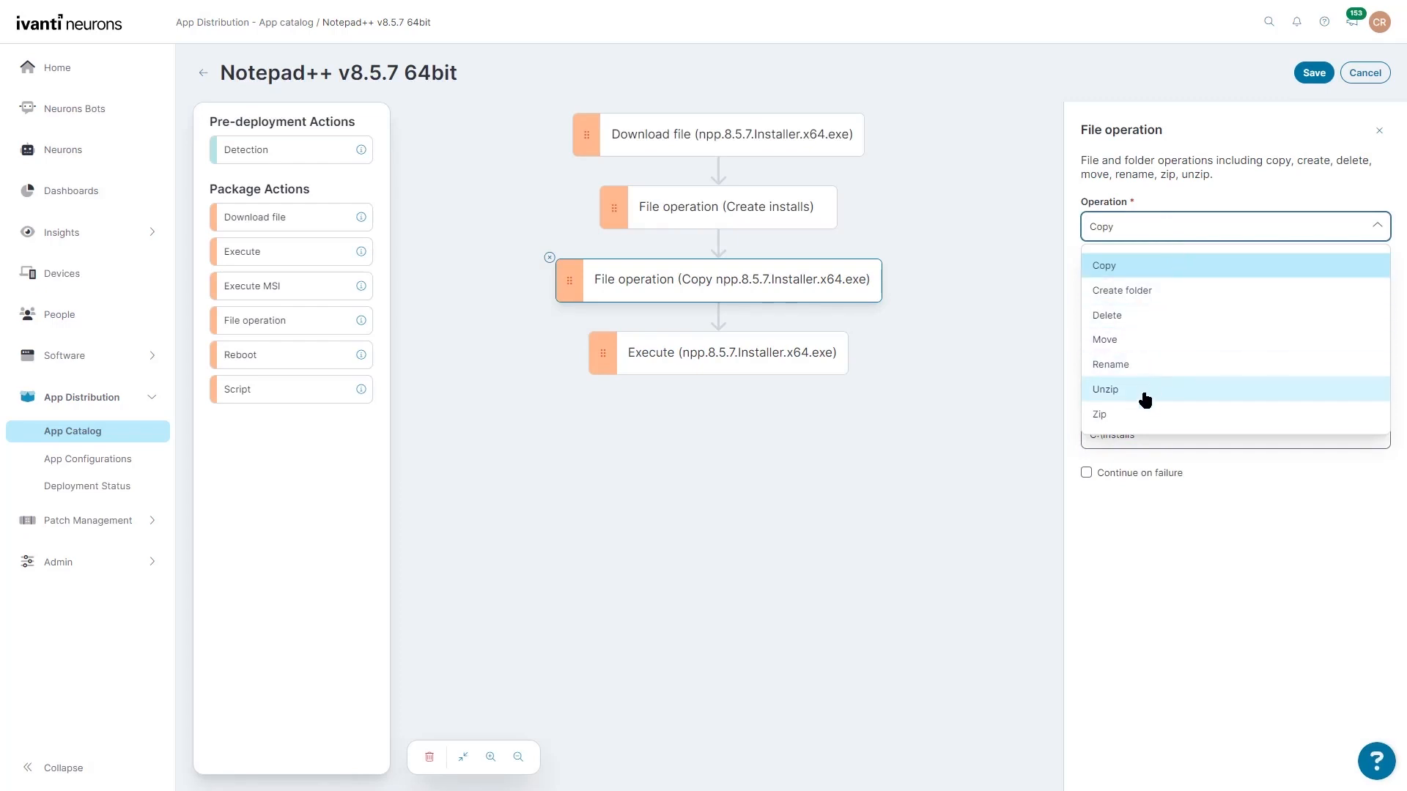
{"action": "left_click", "coordinate": [1152, 341]}
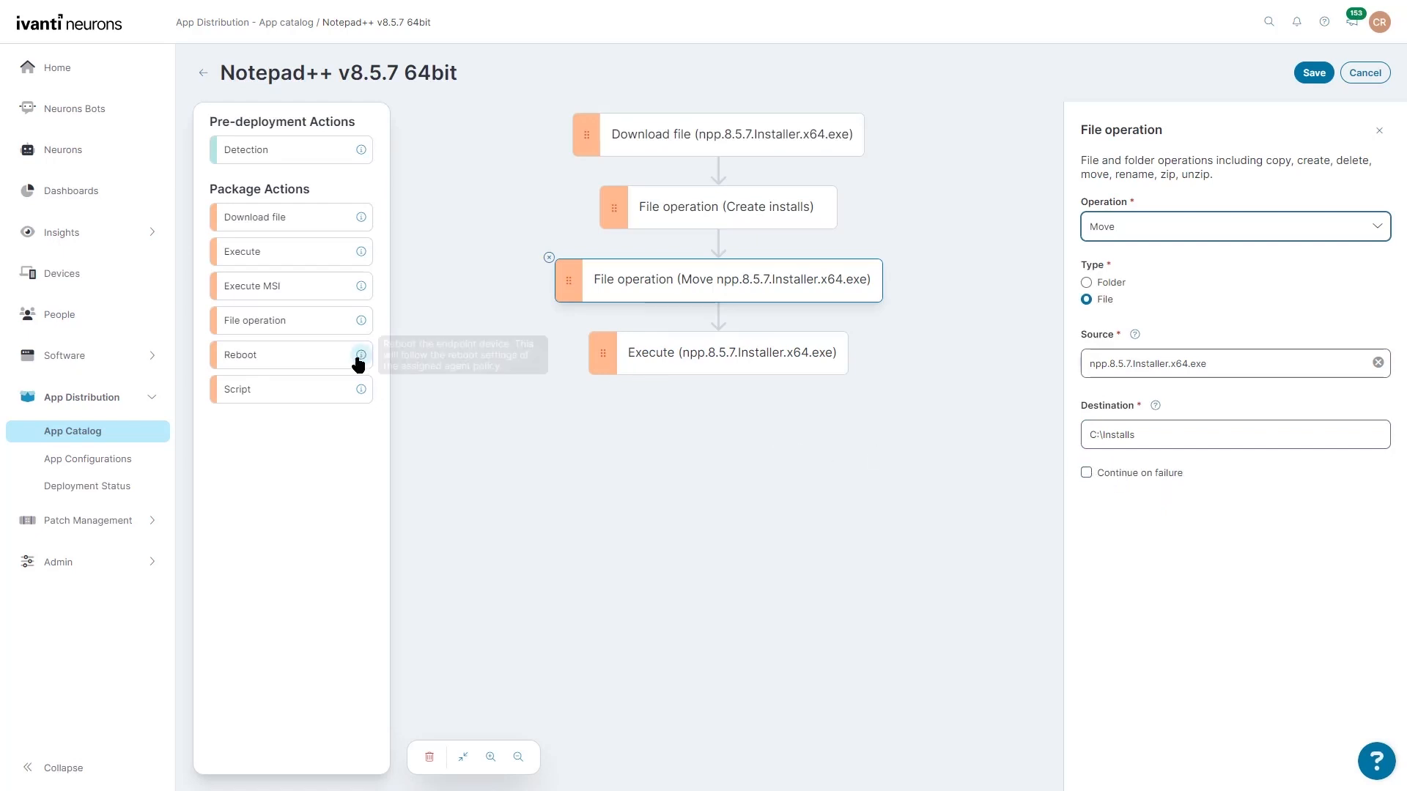
- Add a Reboot action after the Execute action and remove it again
{"action": "left_click", "coordinate": [635, 372]}
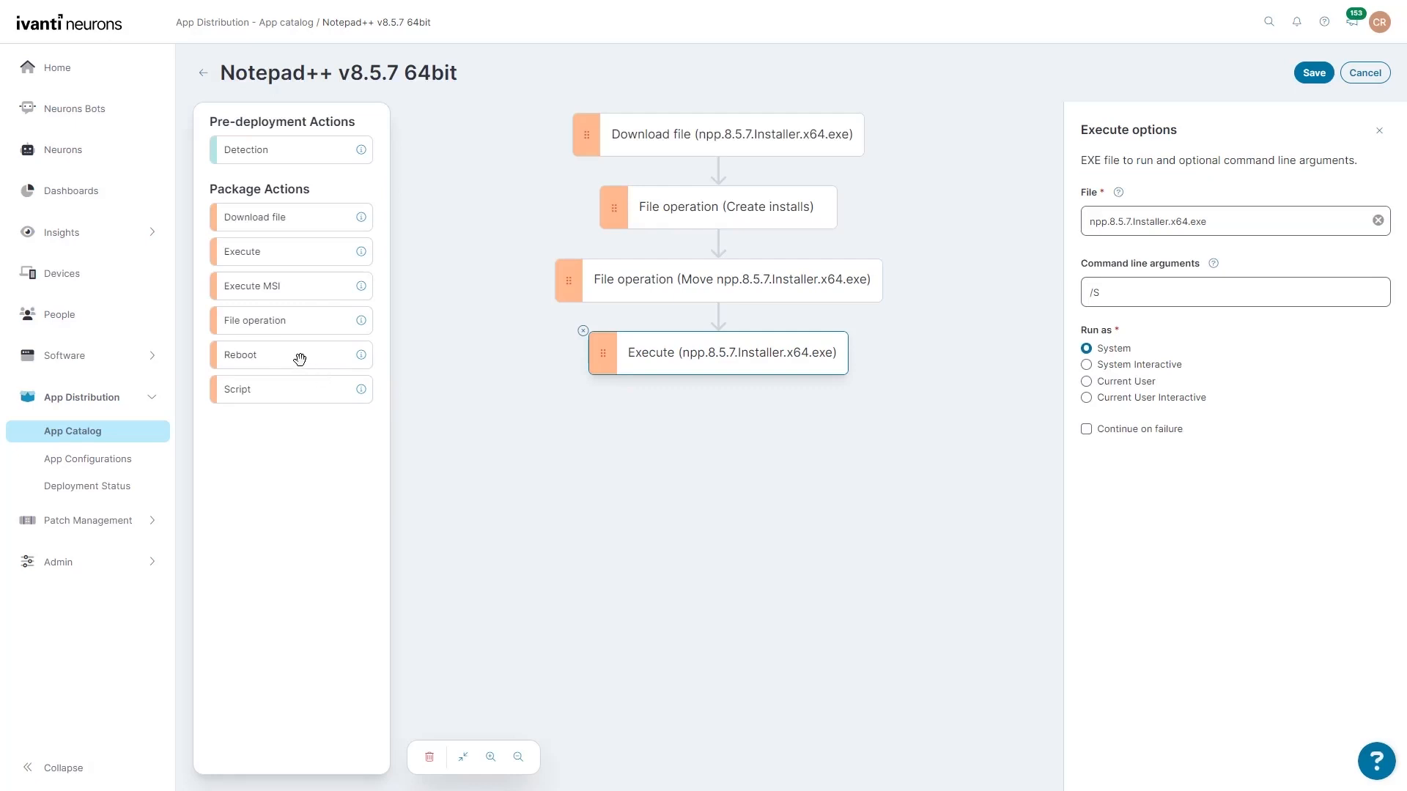
{"action": "left_click_drag", "start_coordinate": [300, 359], "coordinate": [694, 433]}
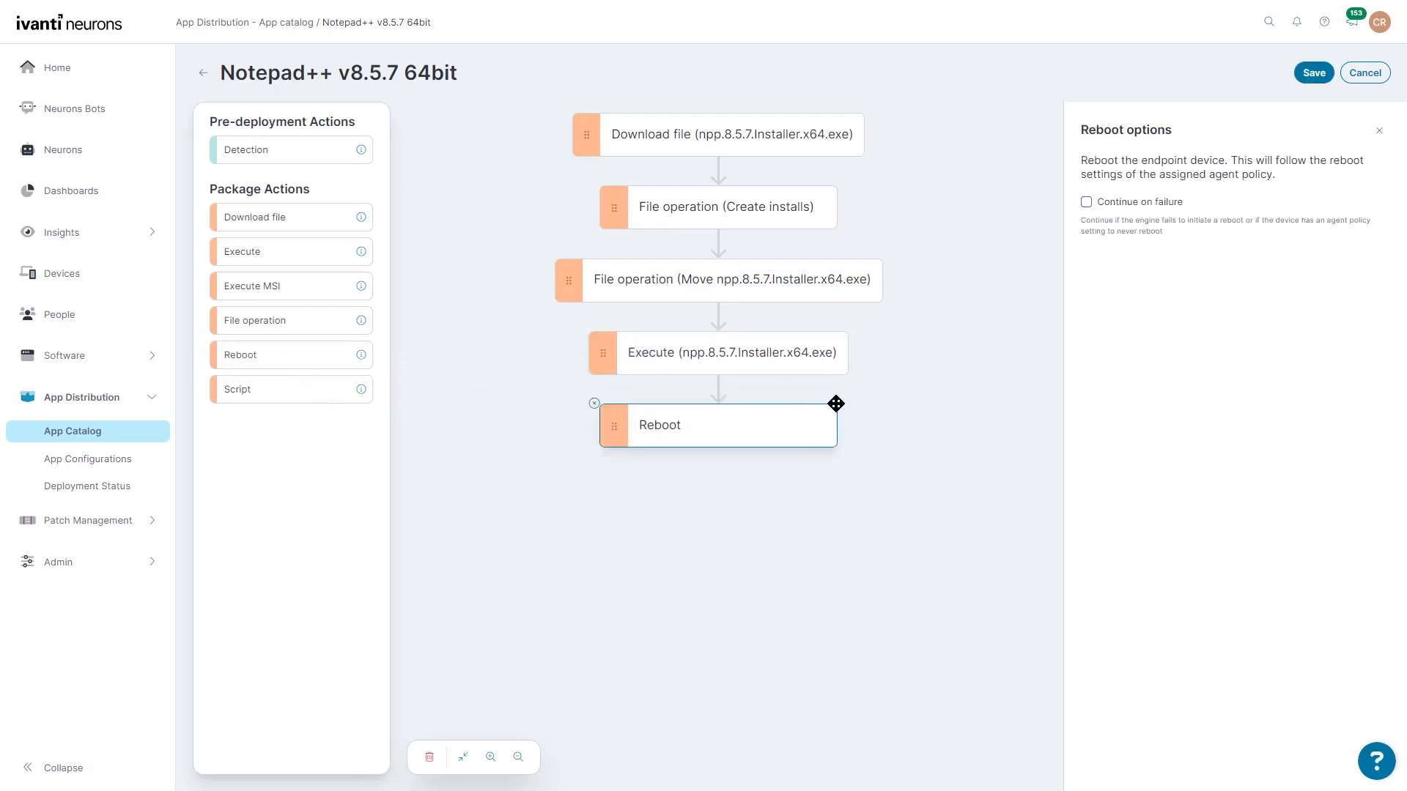
{"action": "left_click", "coordinate": [594, 404]}
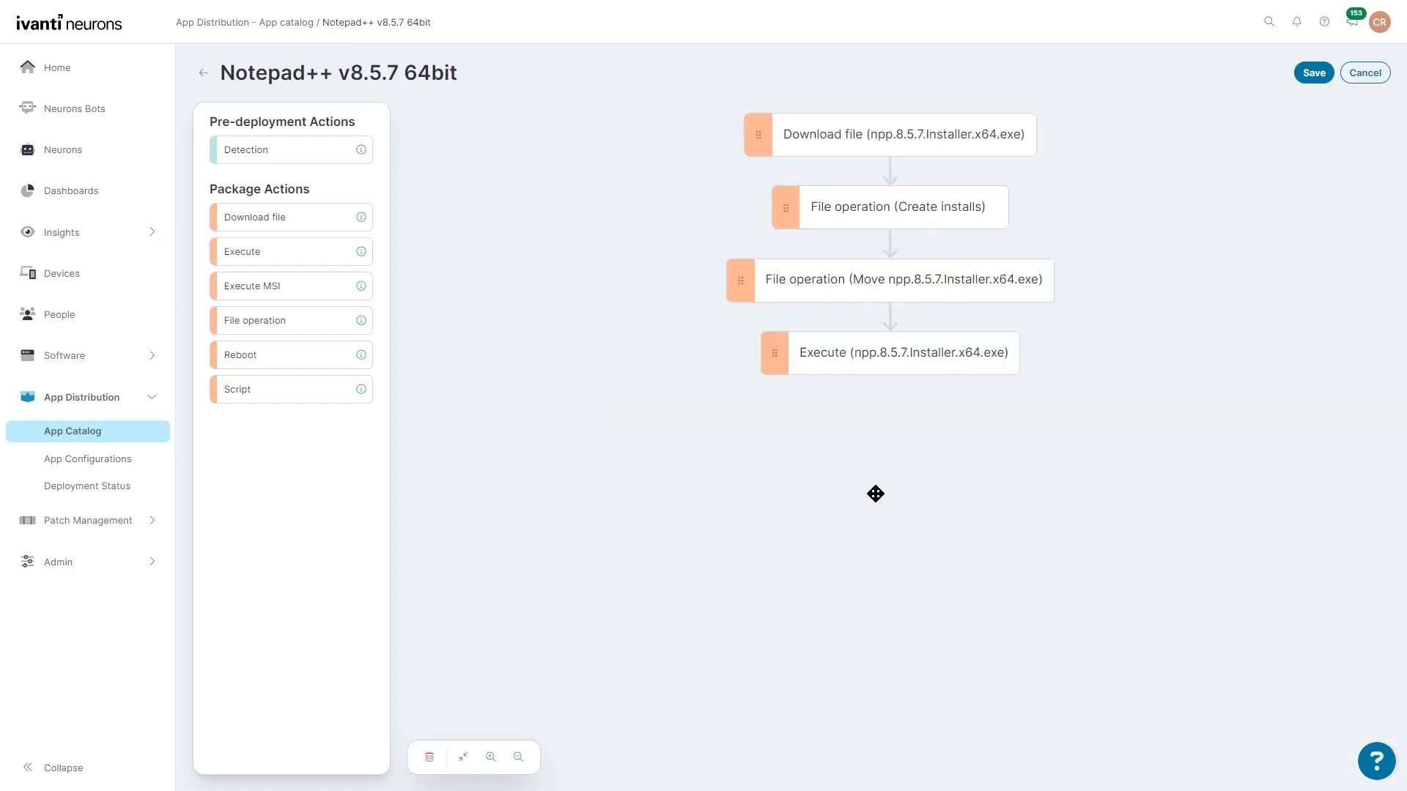
- Save the package version with the comment "Initial Version"
{"action": "left_click", "coordinate": [1299, 77]}
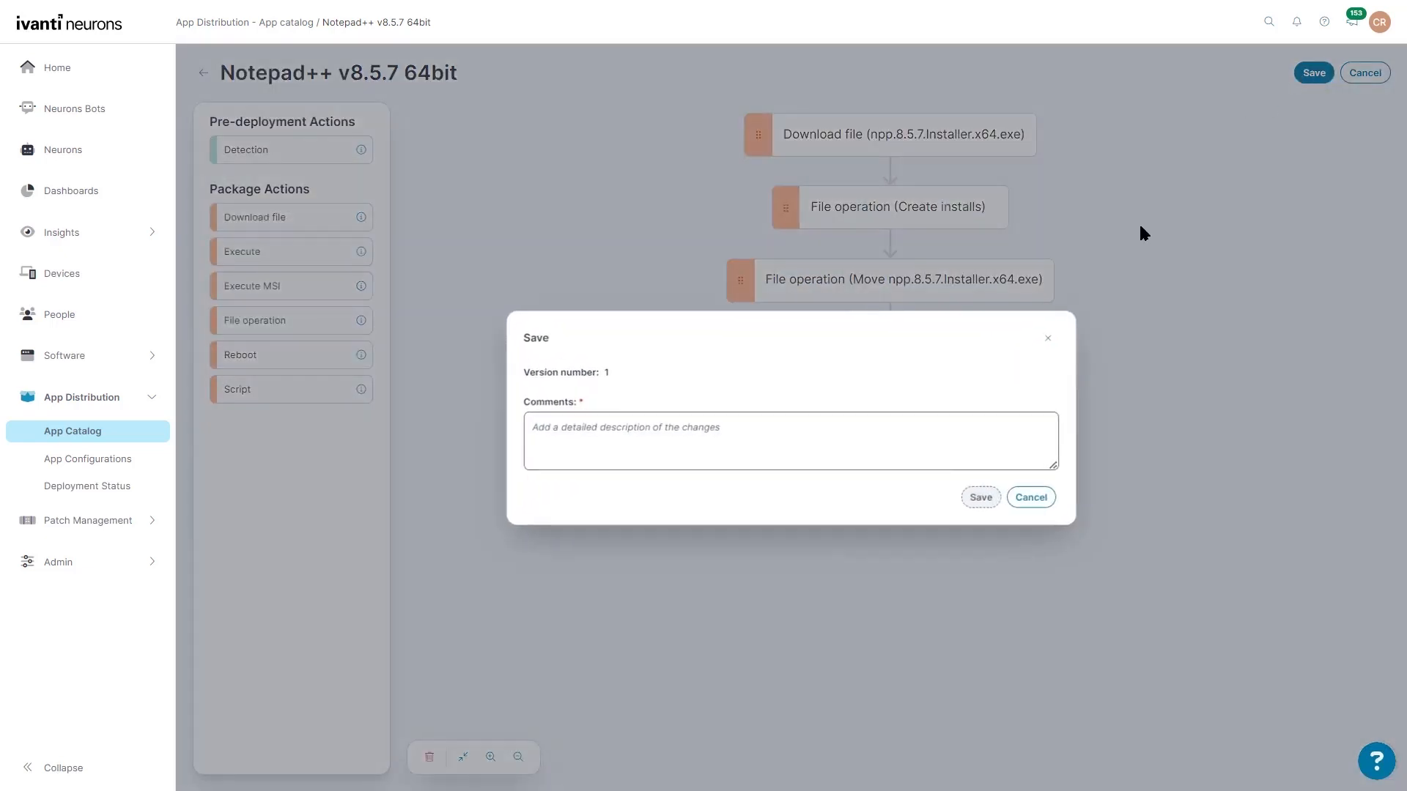
{"action": "left_click", "coordinate": [763, 443]}
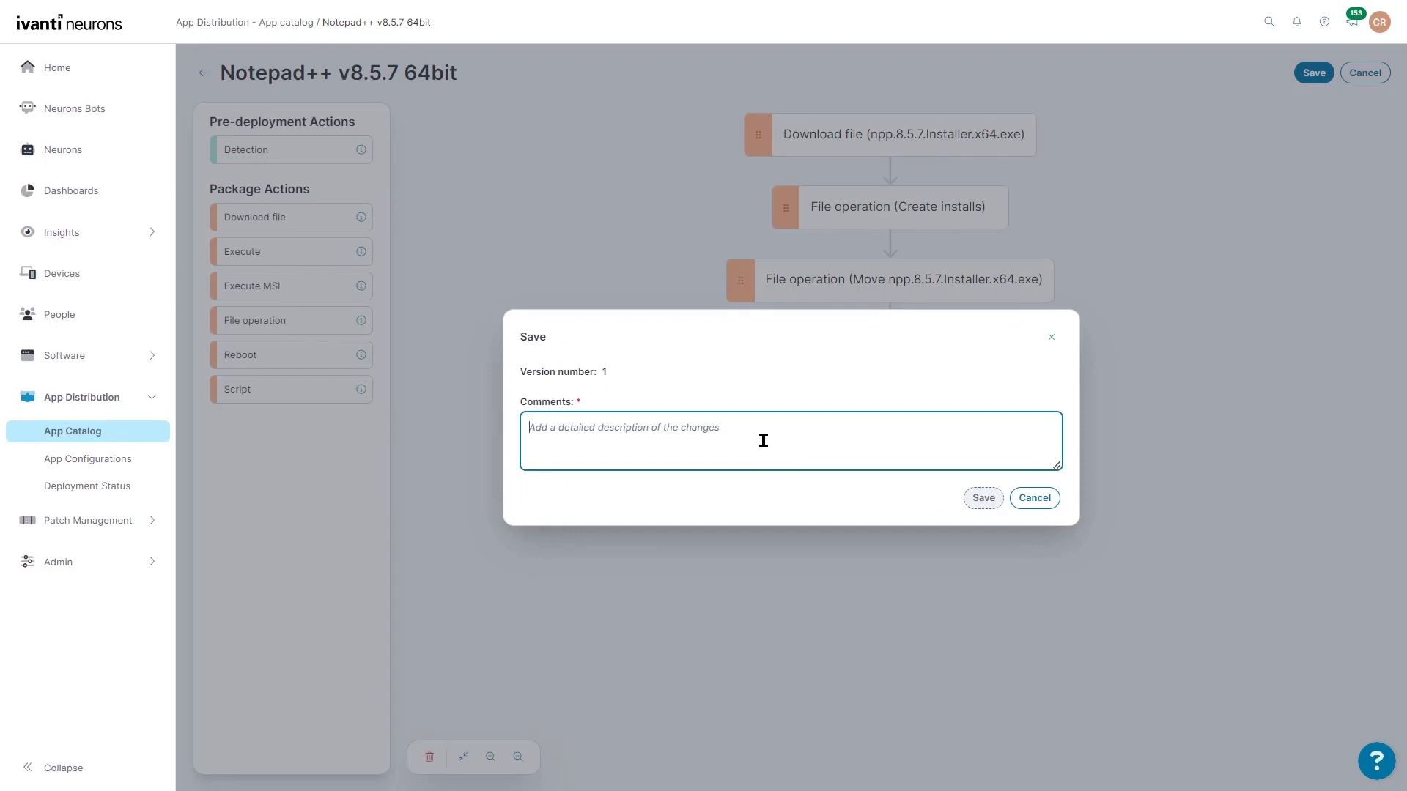
{"action": "type", "text": "Ini"}
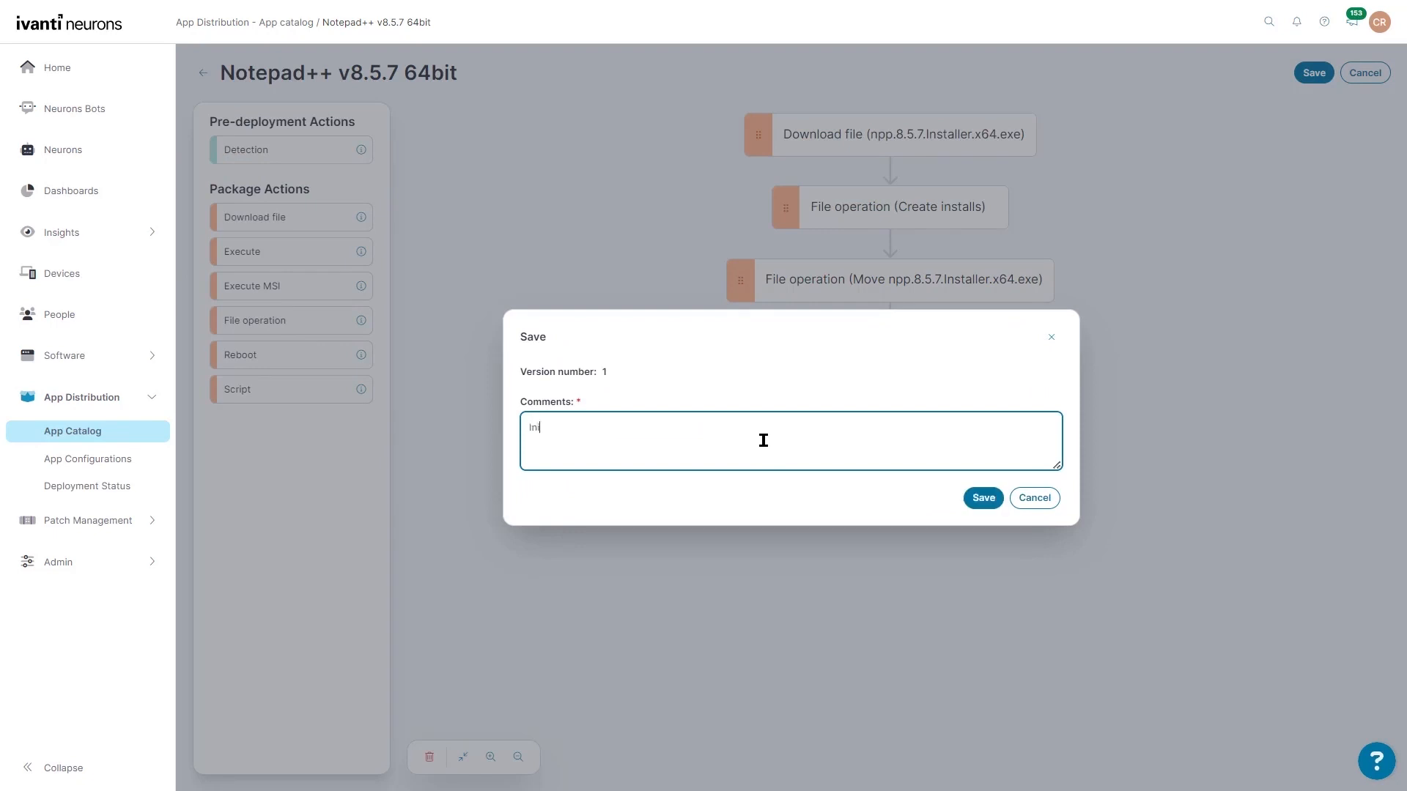
{"action": "type", "text": "tial Version"}
{"action": "left_click", "coordinate": [995, 502]}
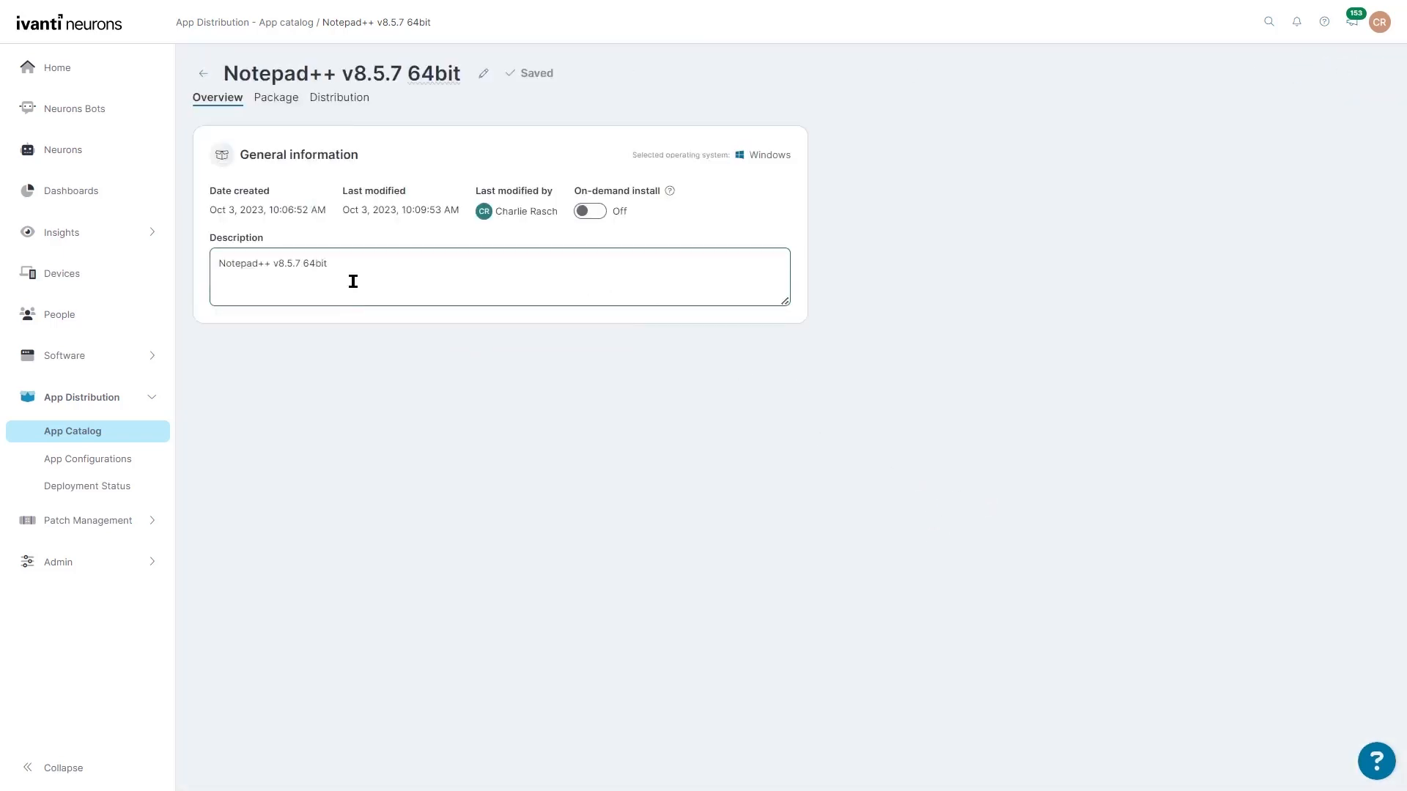
- Check the application's distribution list, and open Version 1 of the package for editing
{"action": "left_click", "coordinate": [356, 103]}
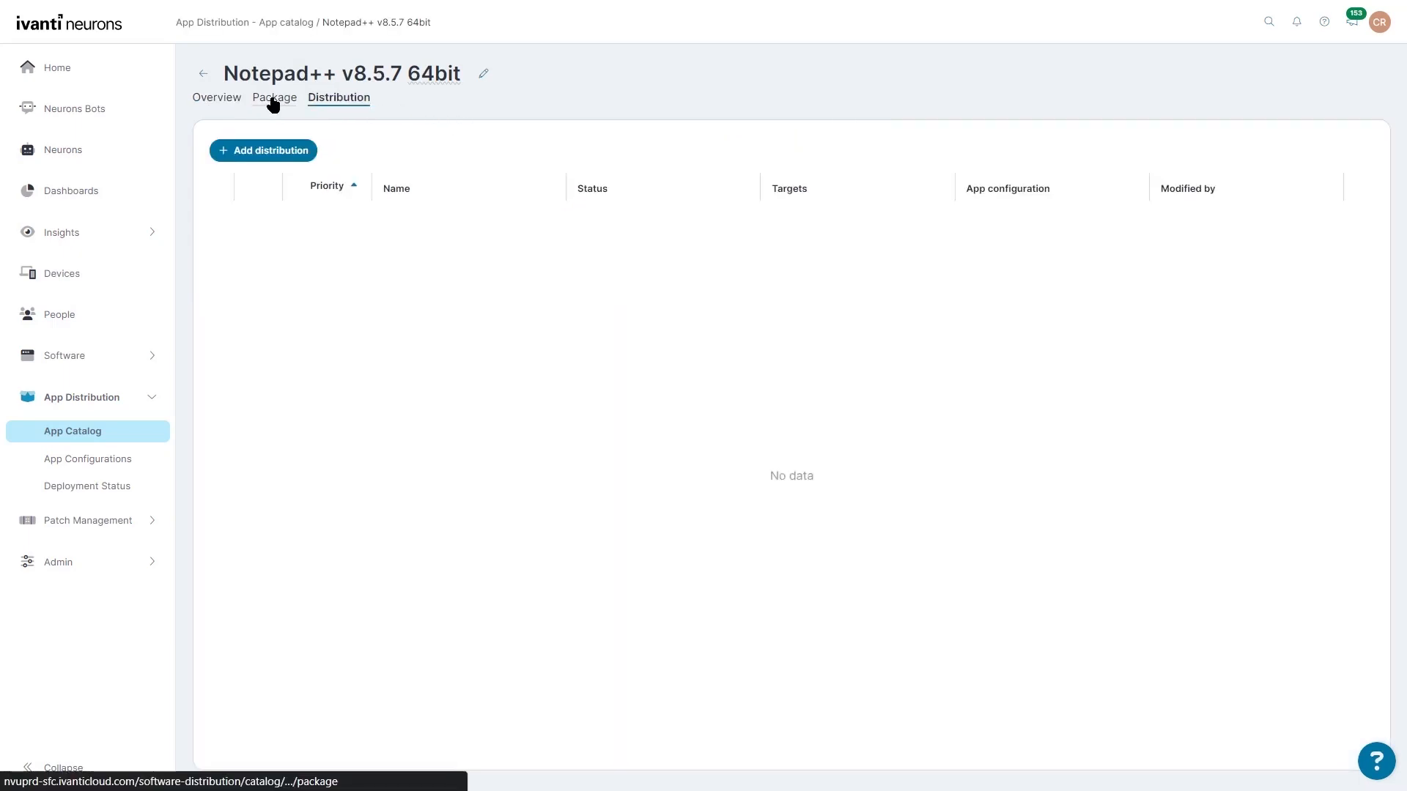
{"action": "left_click", "coordinate": [274, 104]}
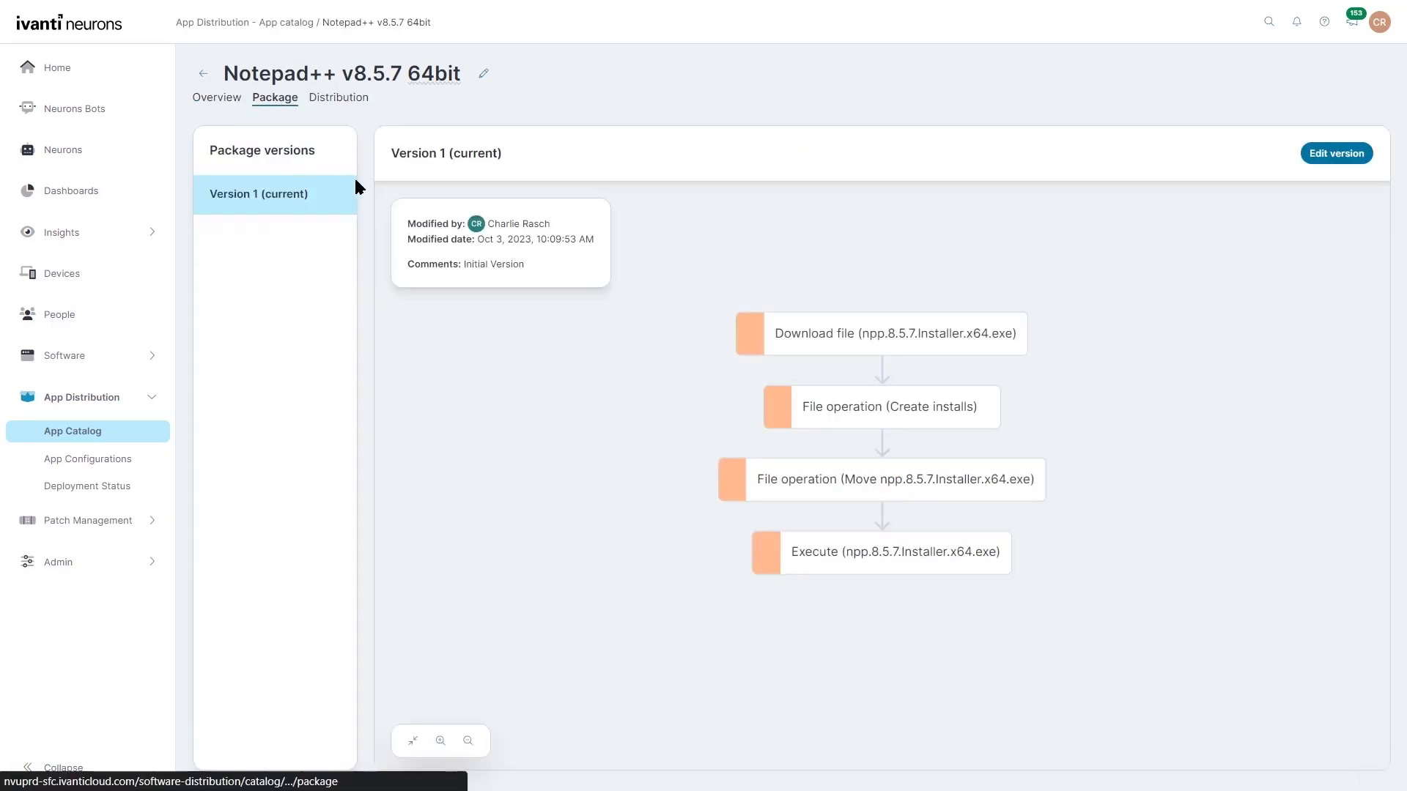
{"action": "left_click", "coordinate": [1335, 156]}
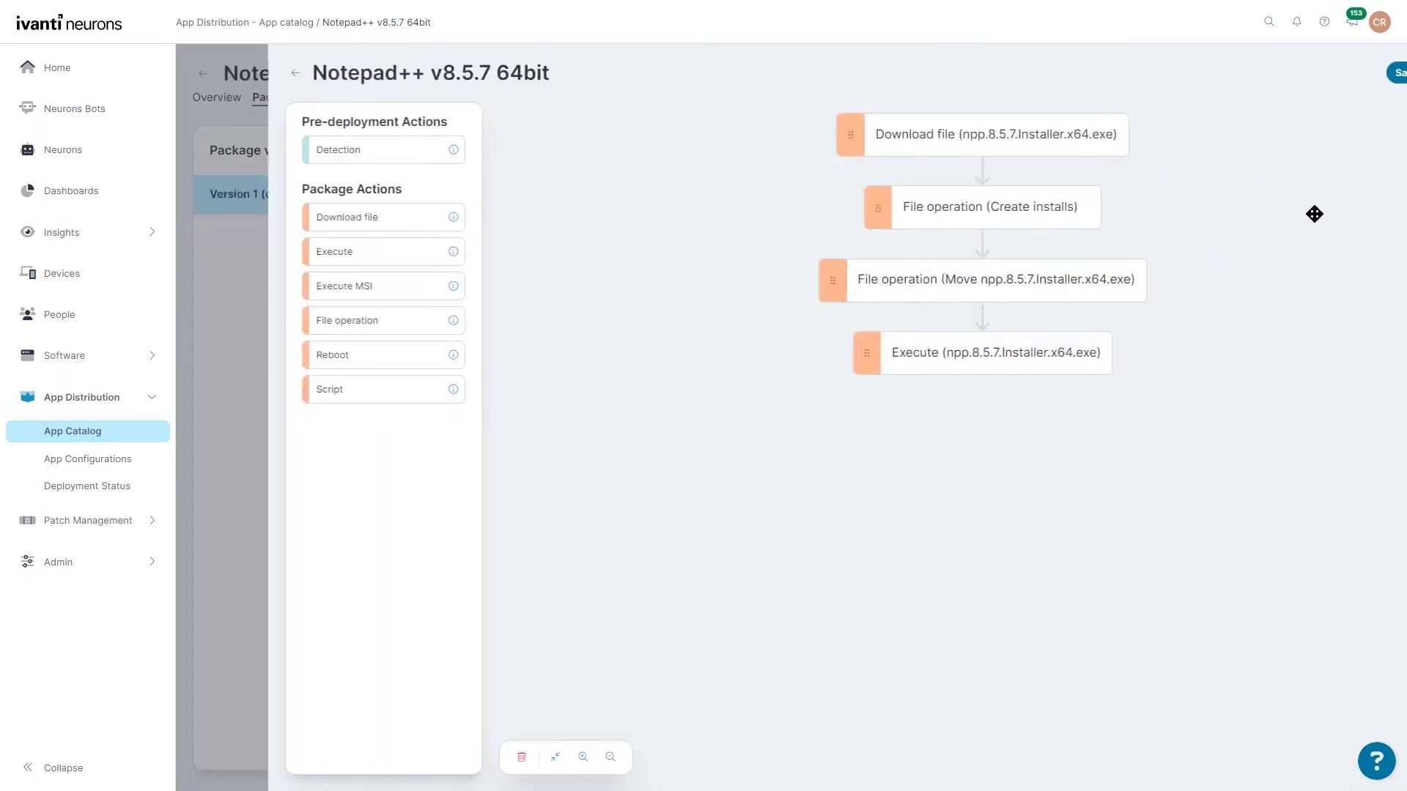
- Add a Reboot action after the Execute action and save the package as a new version with the comment "Added Reboot"
{"action": "left_click_drag", "start_coordinate": [319, 365], "coordinate": [916, 445]}
{"action": "left_click", "coordinate": [913, 433]}
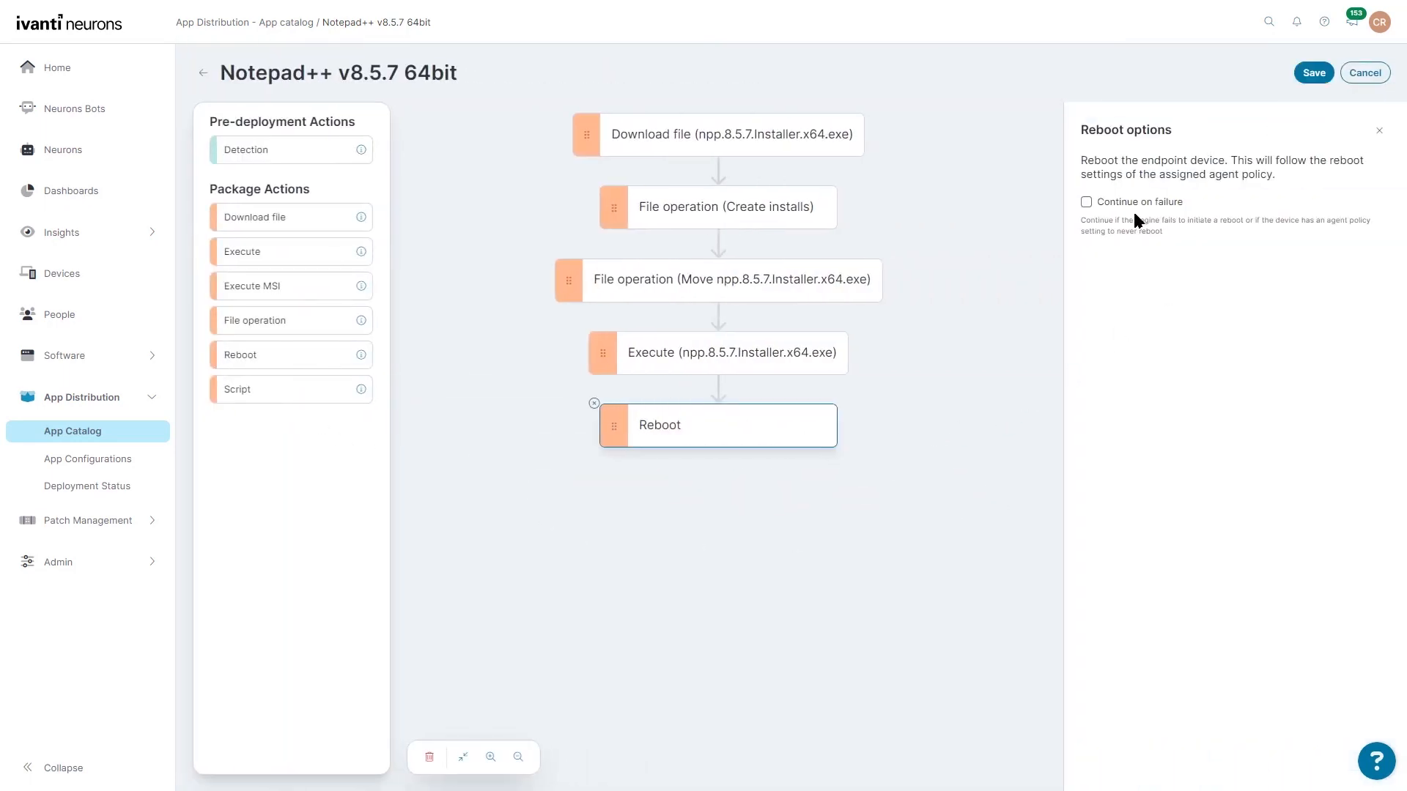
{"action": "left_click", "coordinate": [1312, 73]}
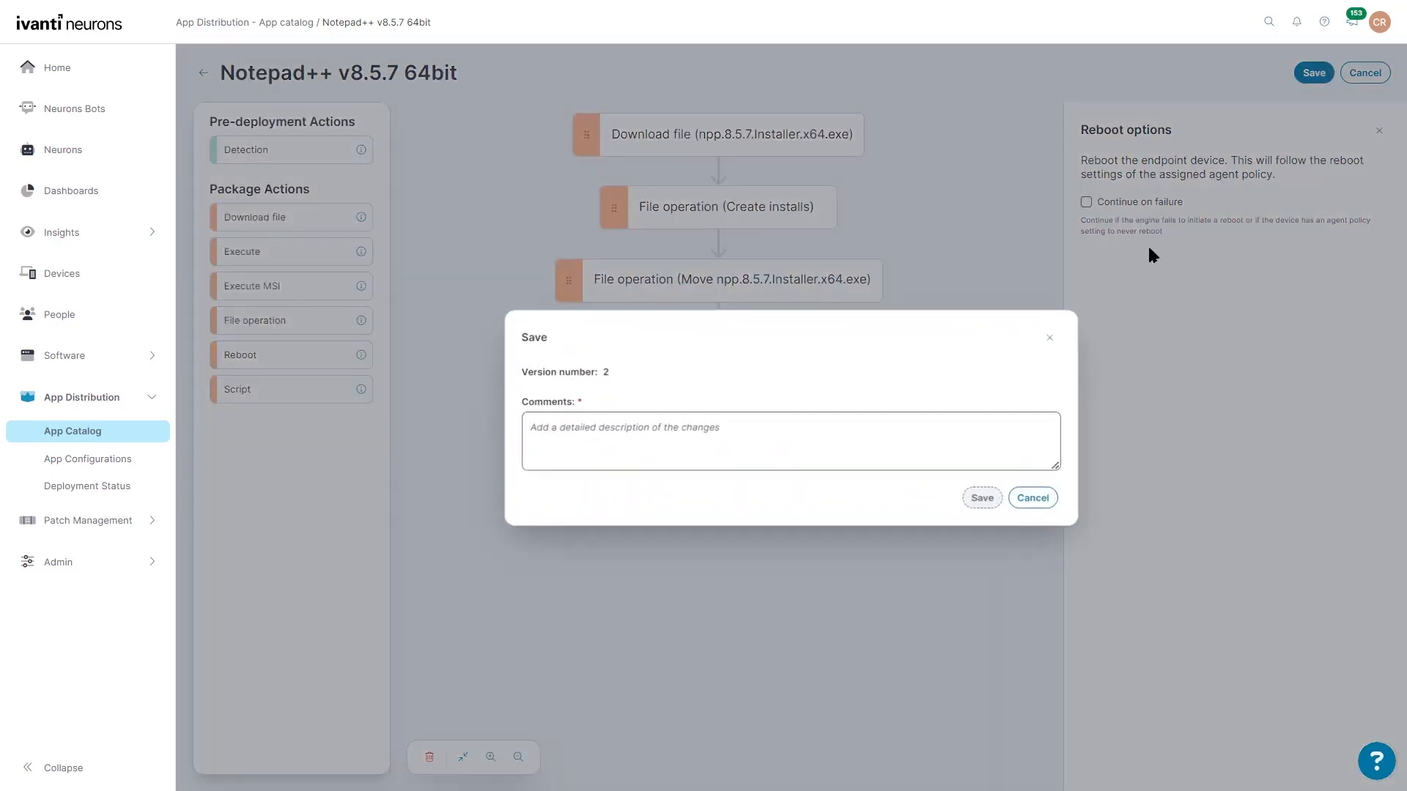
{"action": "left_click", "coordinate": [806, 432]}
{"action": "type", "text": "Added Reboot"}
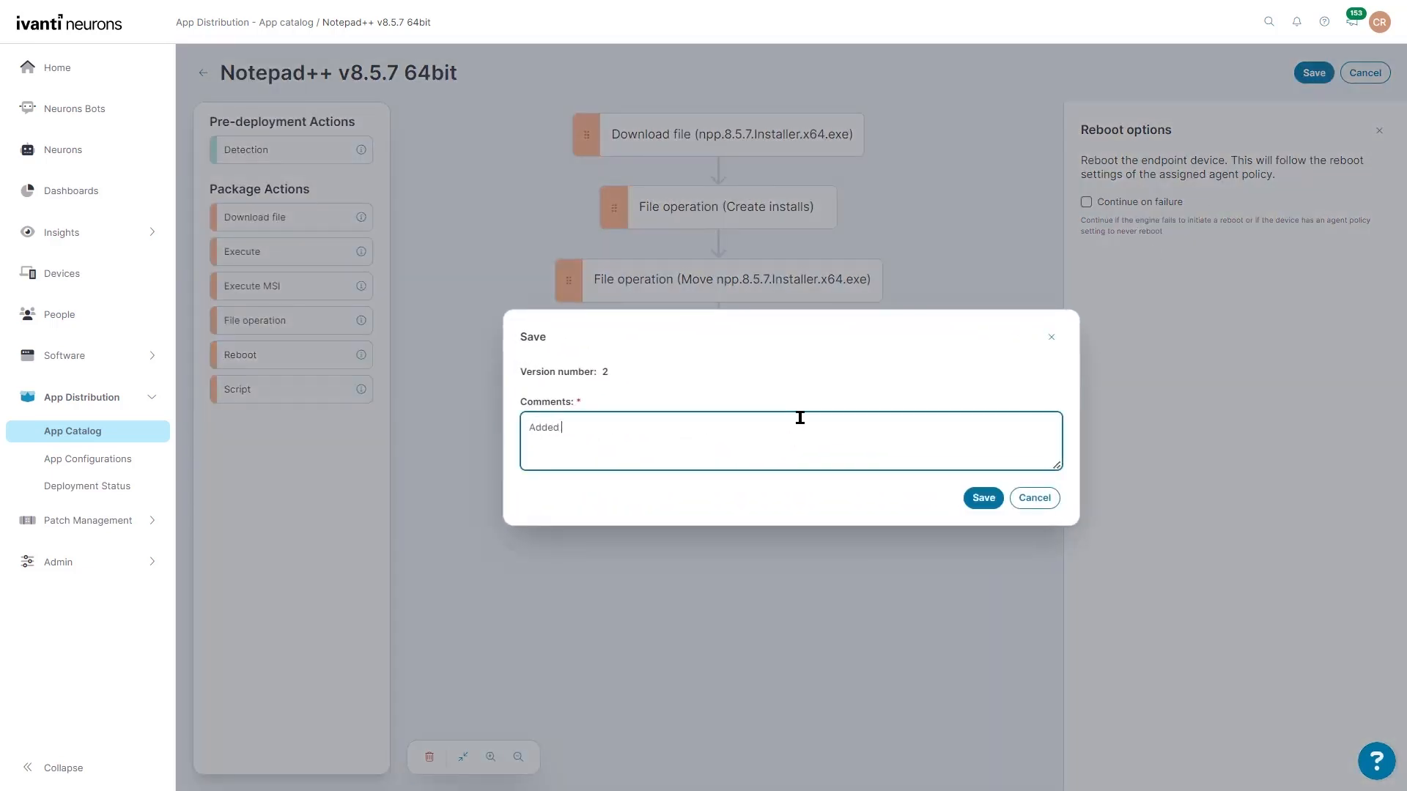
{"action": "left_click", "coordinate": [984, 500]}
- Compare the two package versions and make Version 1 the current version with the comment "Don't need to reboot"
{"action": "left_click", "coordinate": [310, 243]}
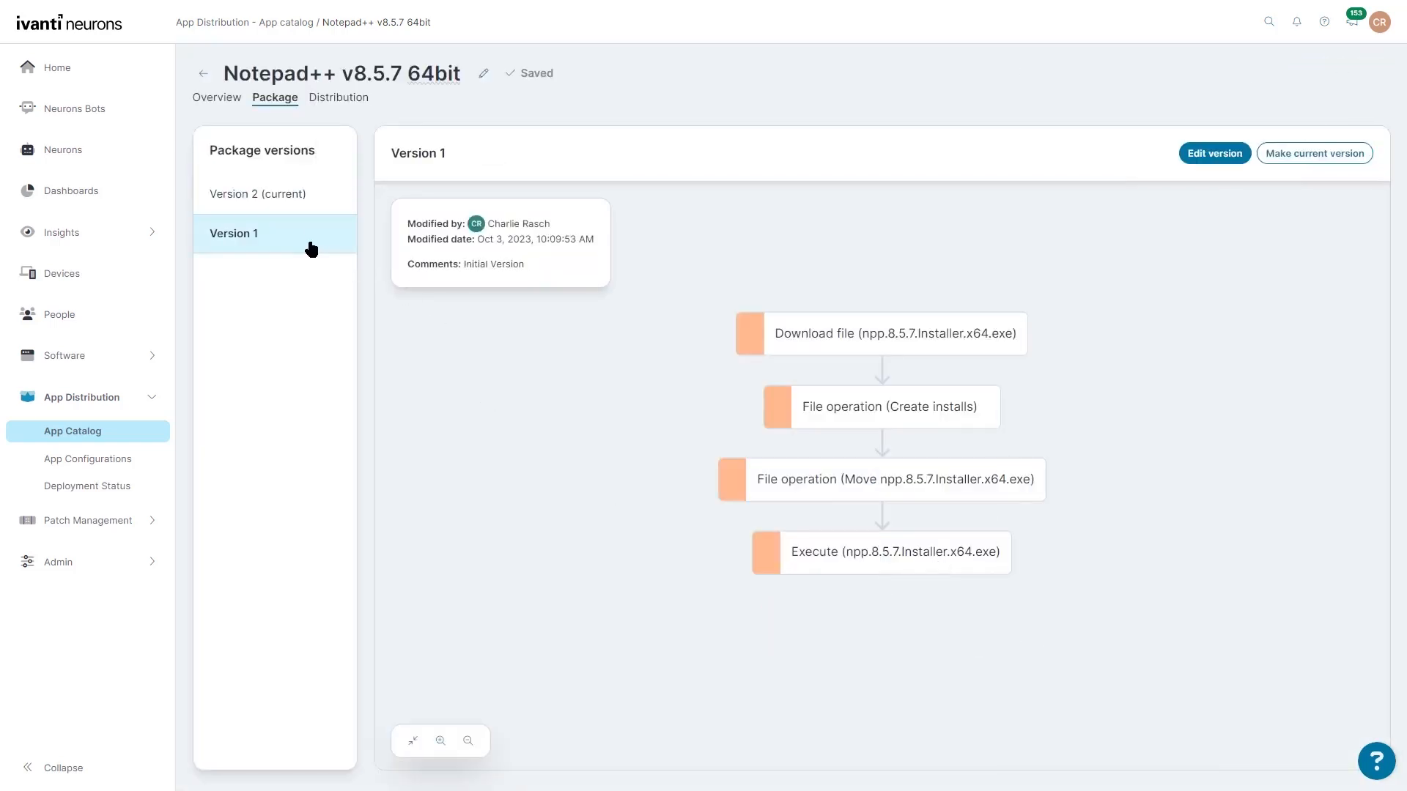
{"action": "left_click", "coordinate": [308, 220]}
{"action": "left_click", "coordinate": [287, 244]}
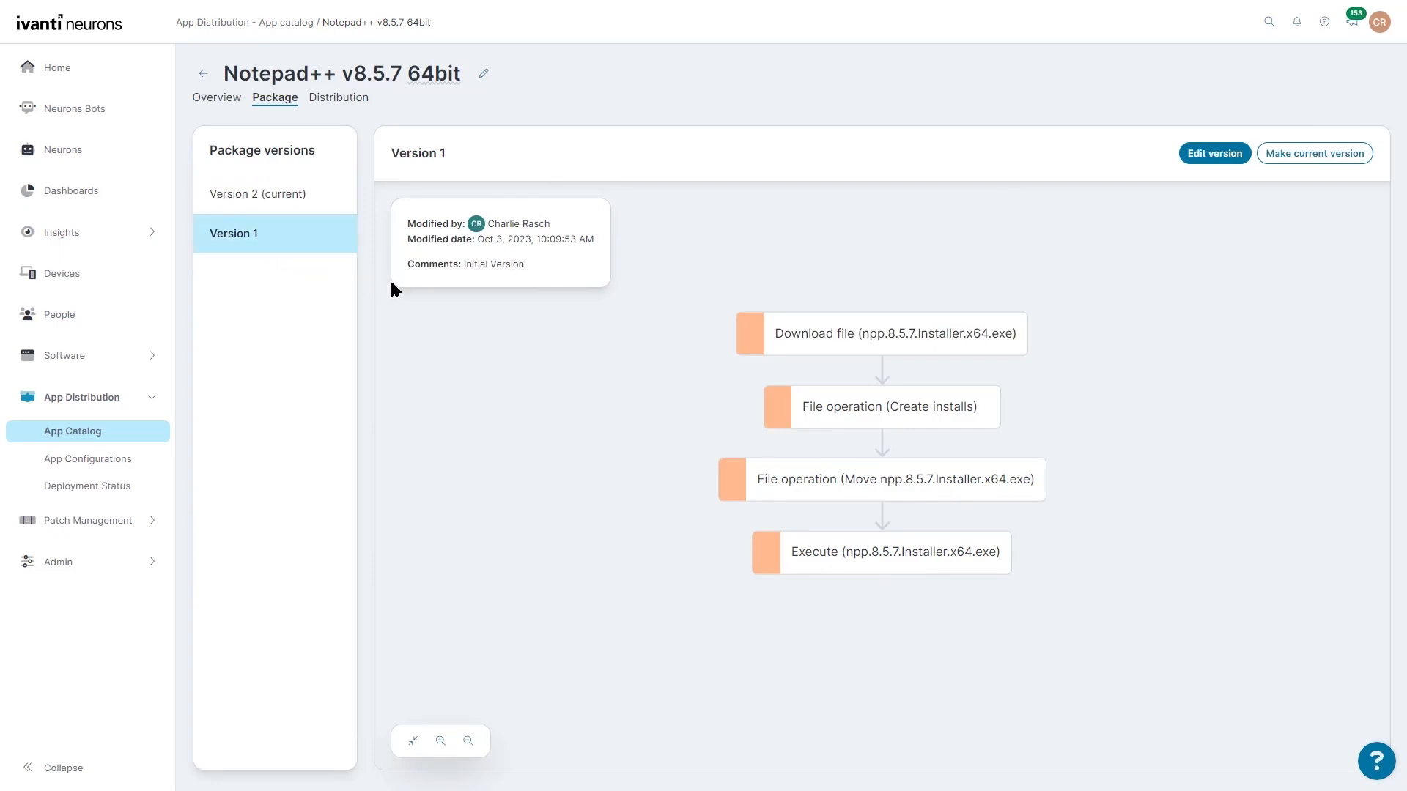
{"action": "left_click", "coordinate": [297, 209]}
{"action": "left_click", "coordinate": [288, 248]}
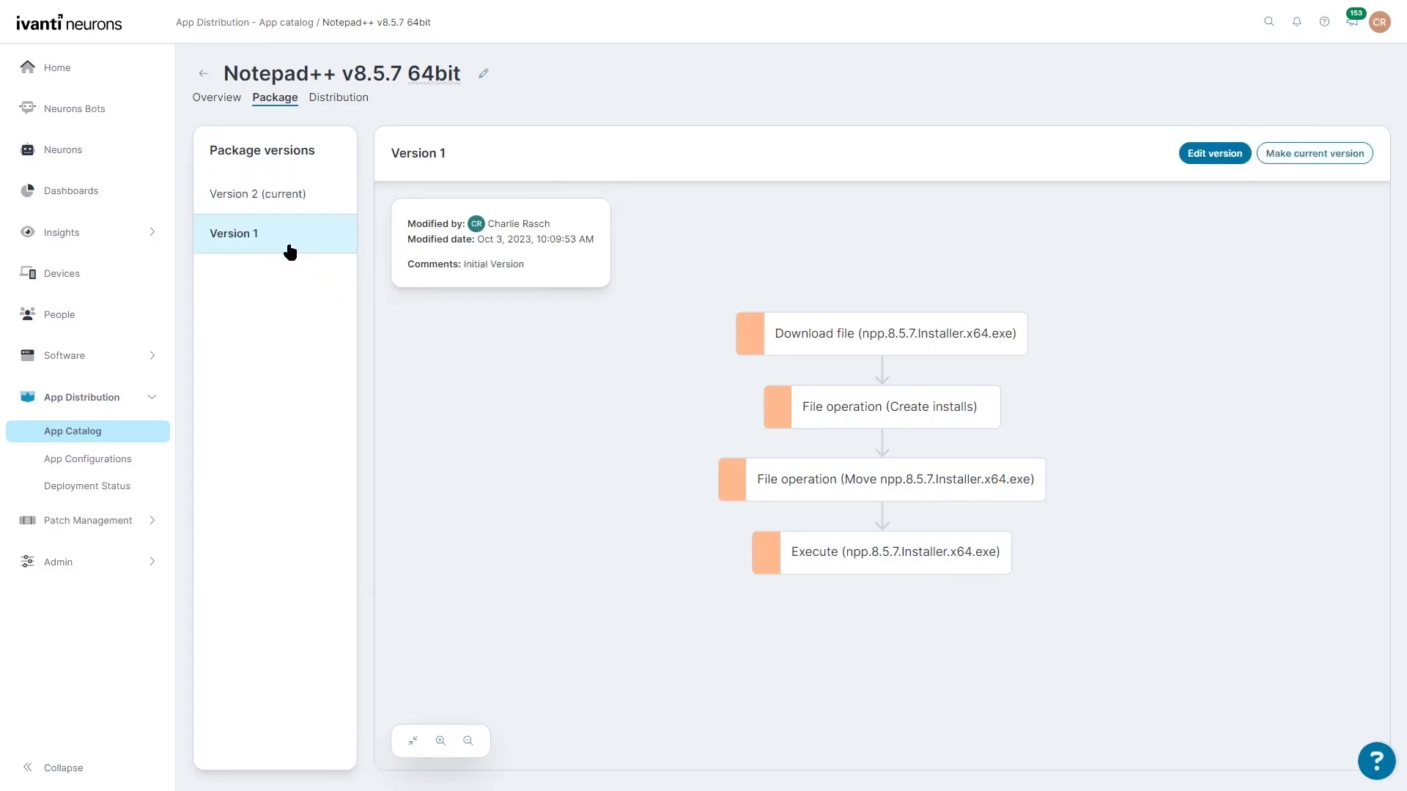
{"action": "left_click", "coordinate": [1319, 156]}
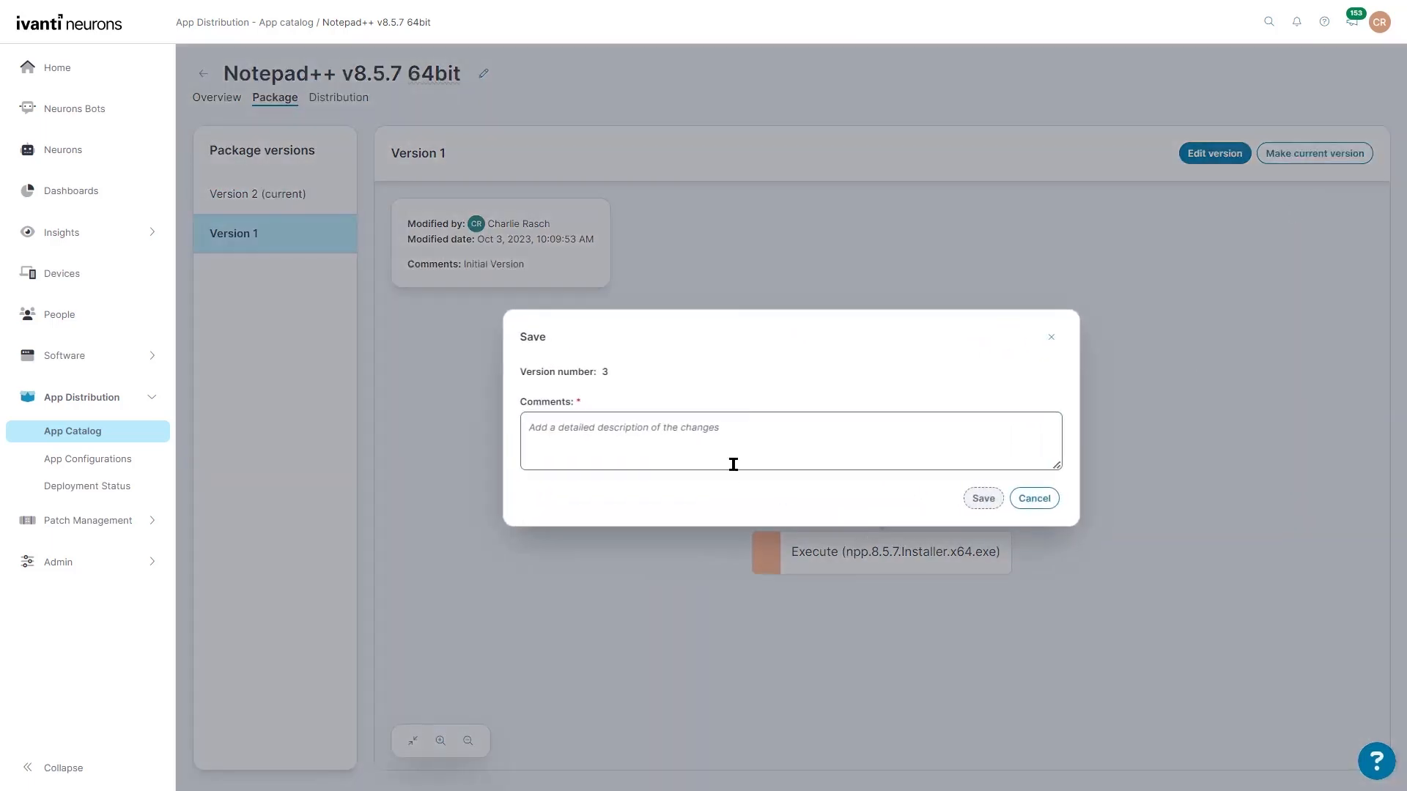
{"action": "left_click", "coordinate": [742, 440]}
{"action": "type", "text": "Do"}
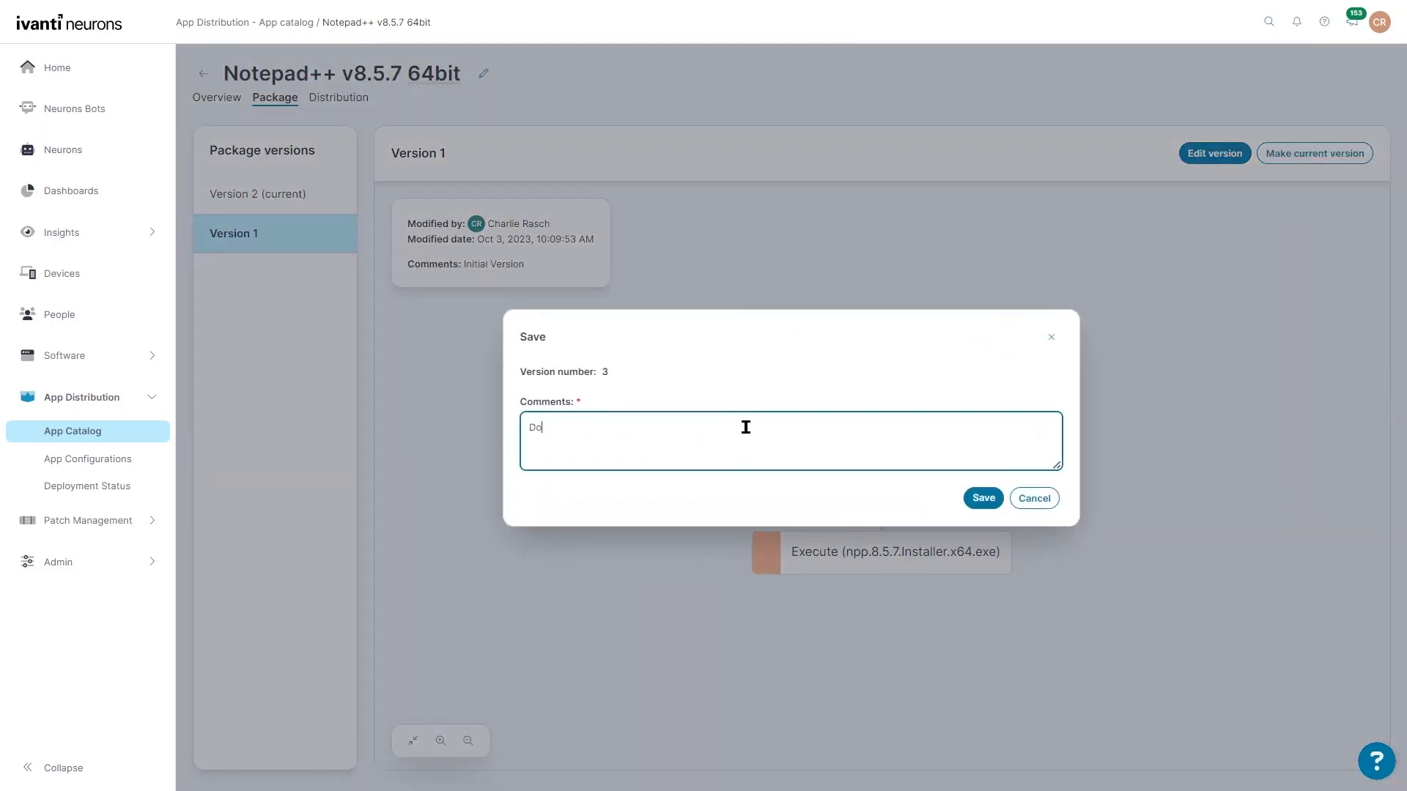
{"action": "type", "text": "n 't need to reboot"}
{"action": "left_click", "coordinate": [981, 498]}
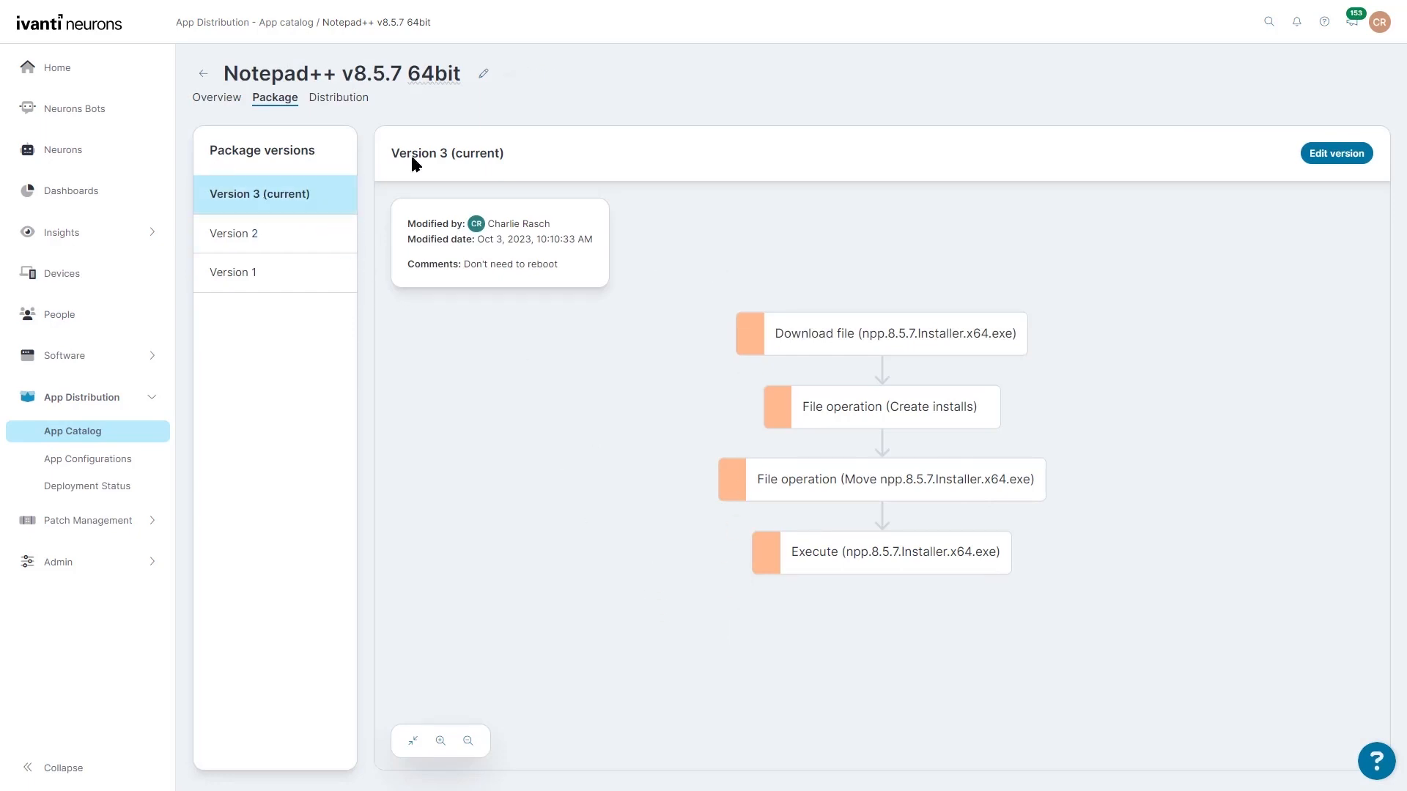
- Draft a new distribution targeting the Window Client PC Neurons group, and close it without saving
{"action": "left_click", "coordinate": [349, 104]}
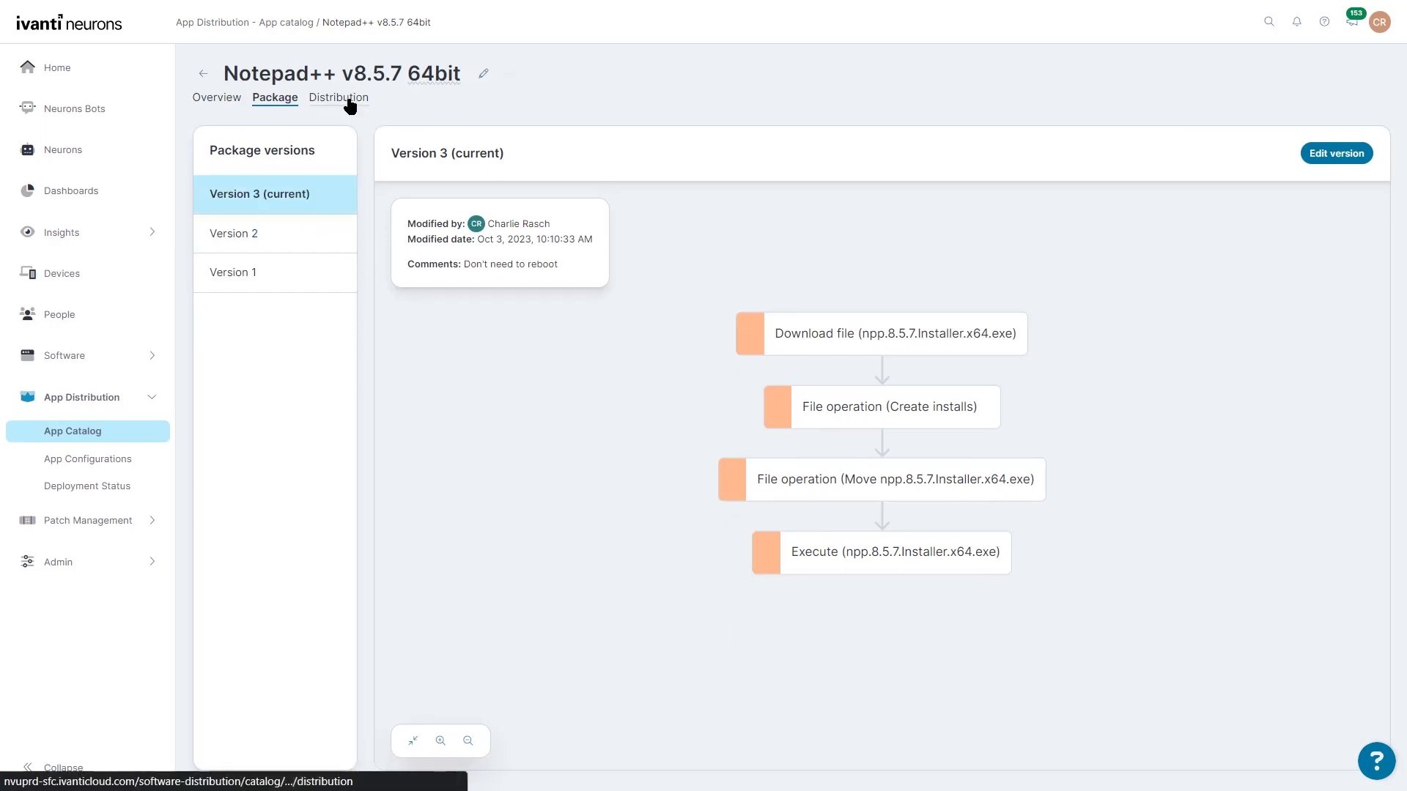
{"action": "left_click", "coordinate": [273, 152]}
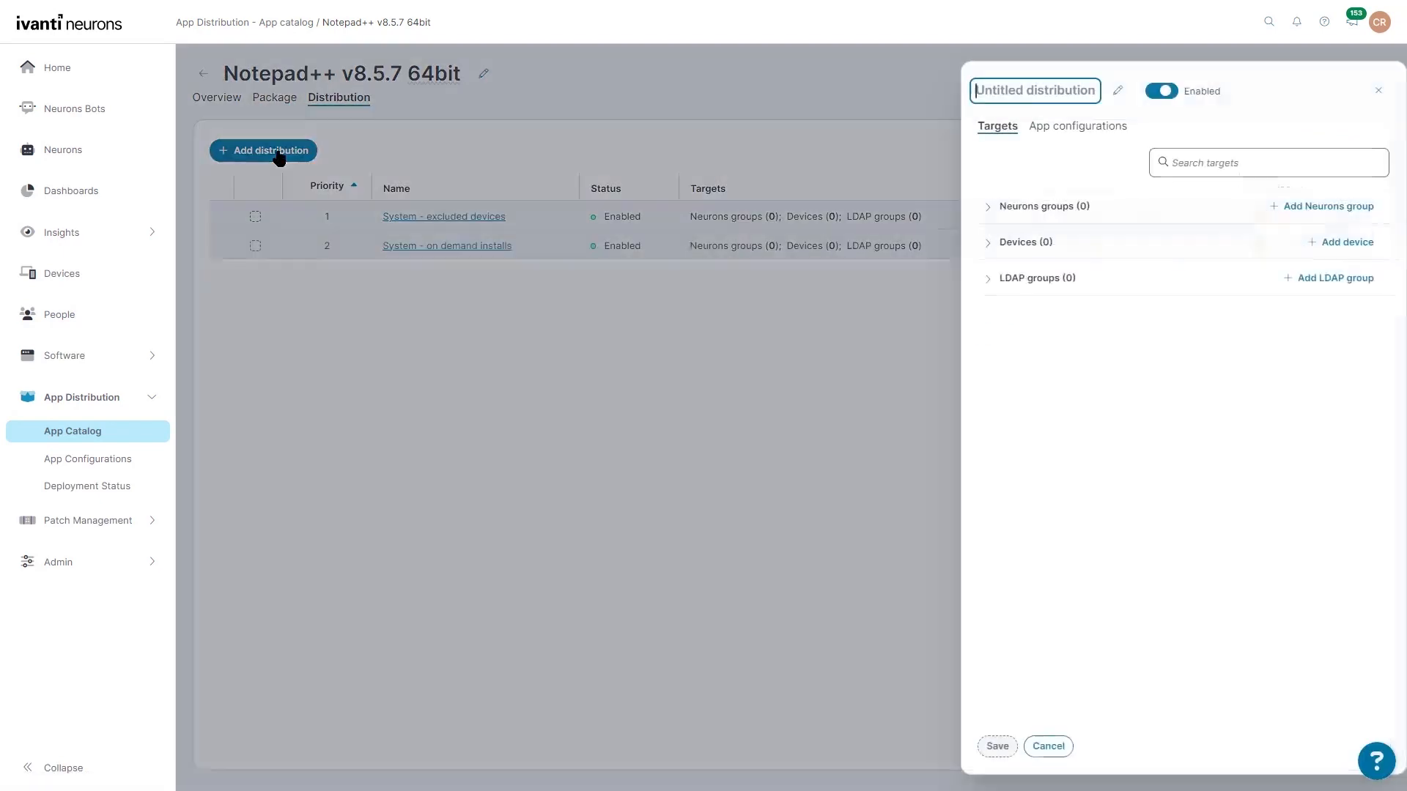
{"action": "left_click", "coordinate": [971, 244]}
{"action": "left_click", "coordinate": [1337, 242]}
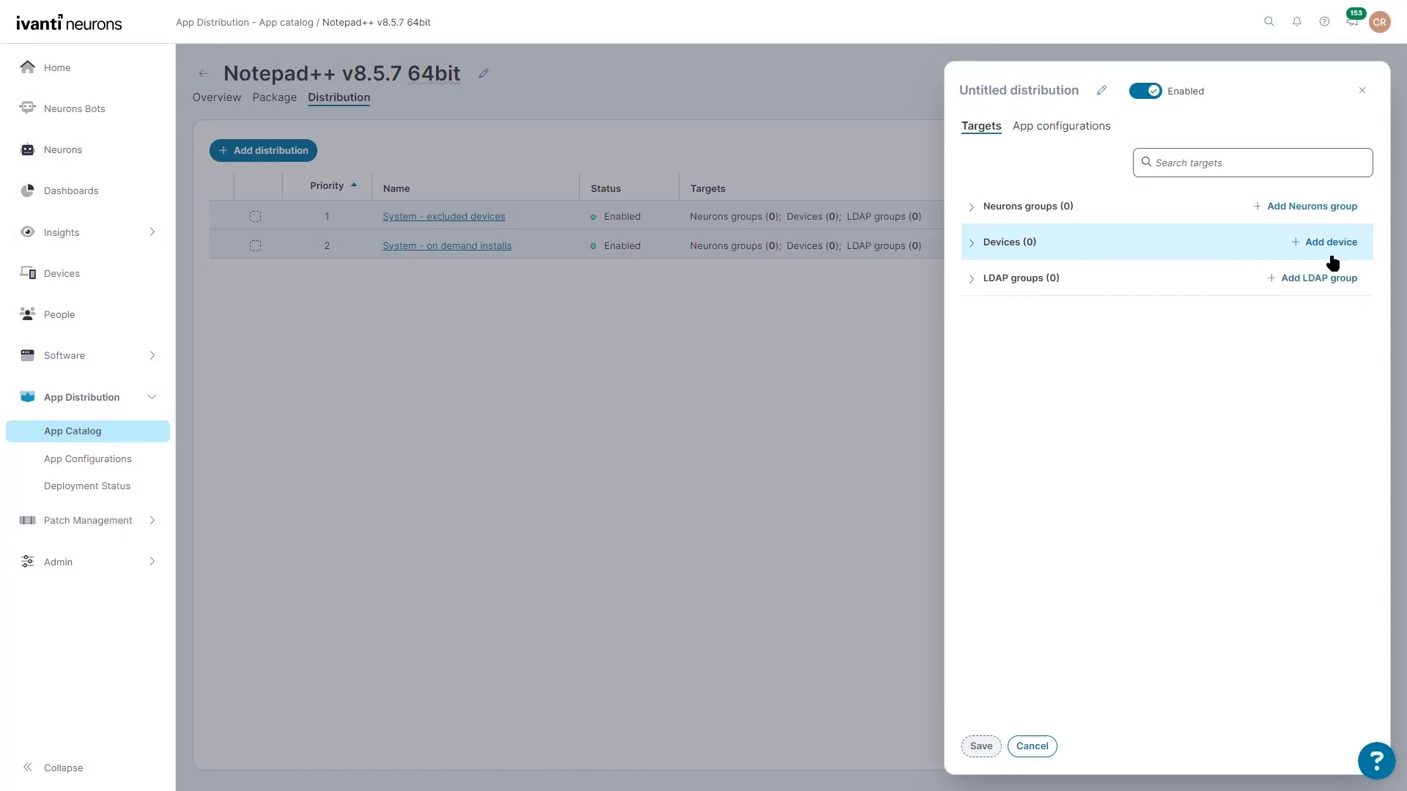
{"action": "left_click", "coordinate": [970, 89]}
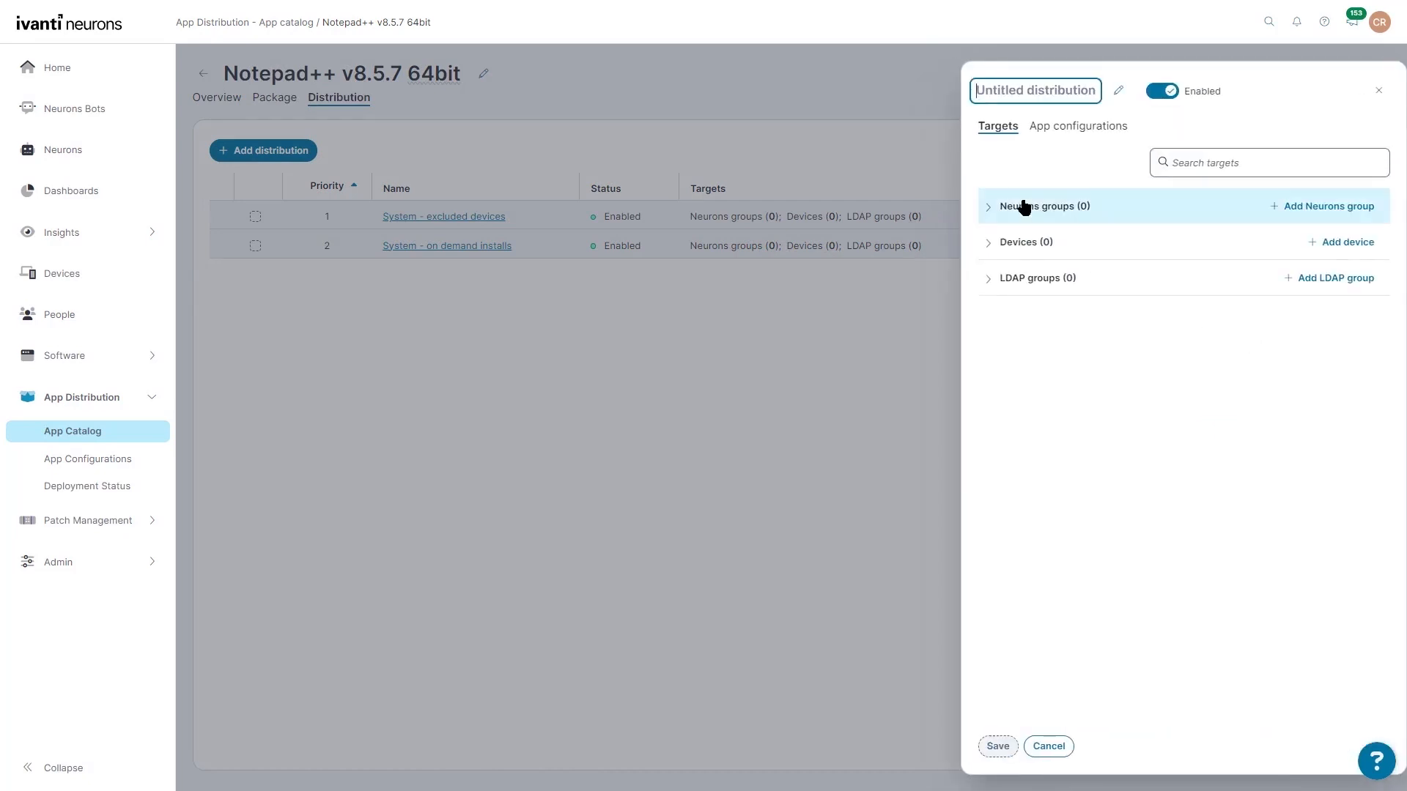
{"action": "left_click", "coordinate": [972, 209]}
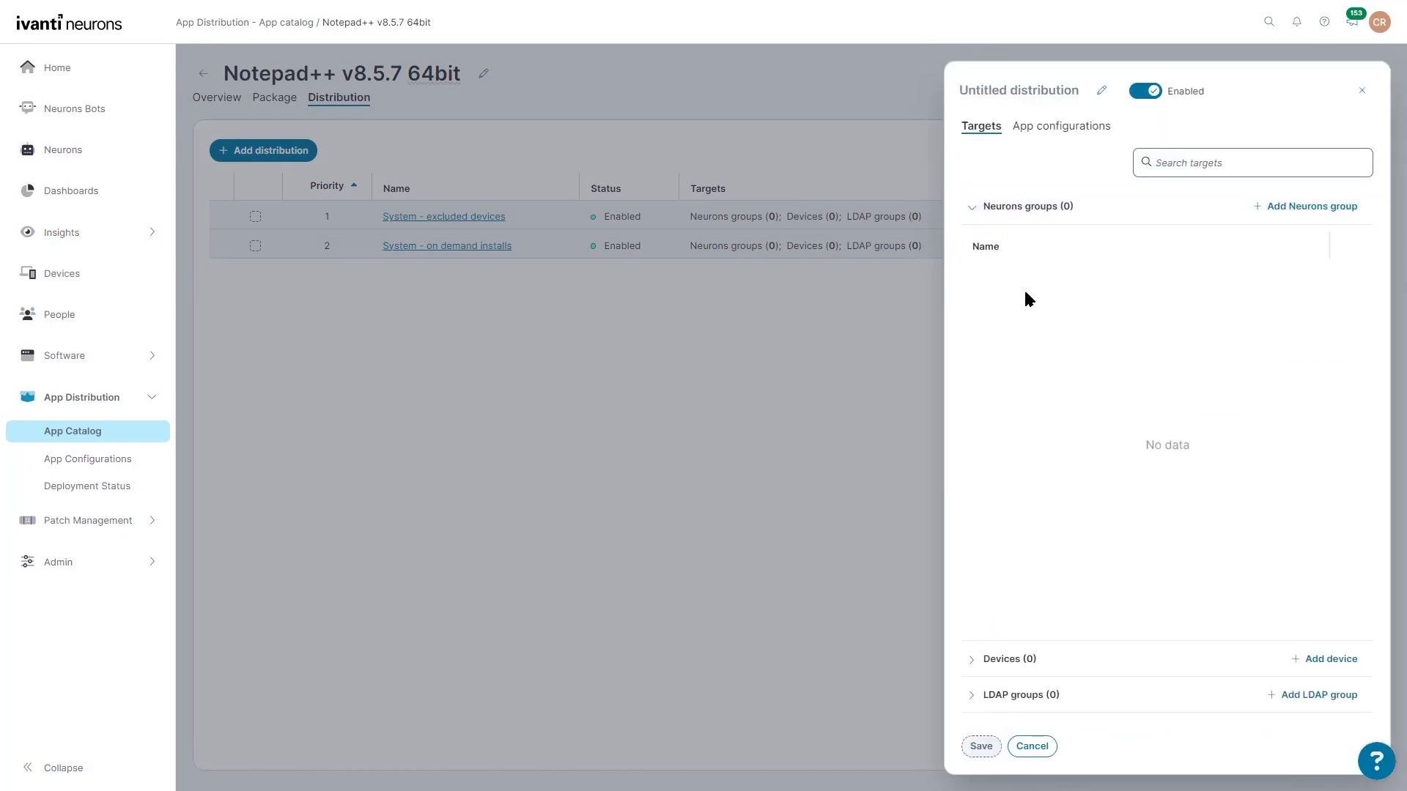
{"action": "left_click", "coordinate": [1340, 209]}
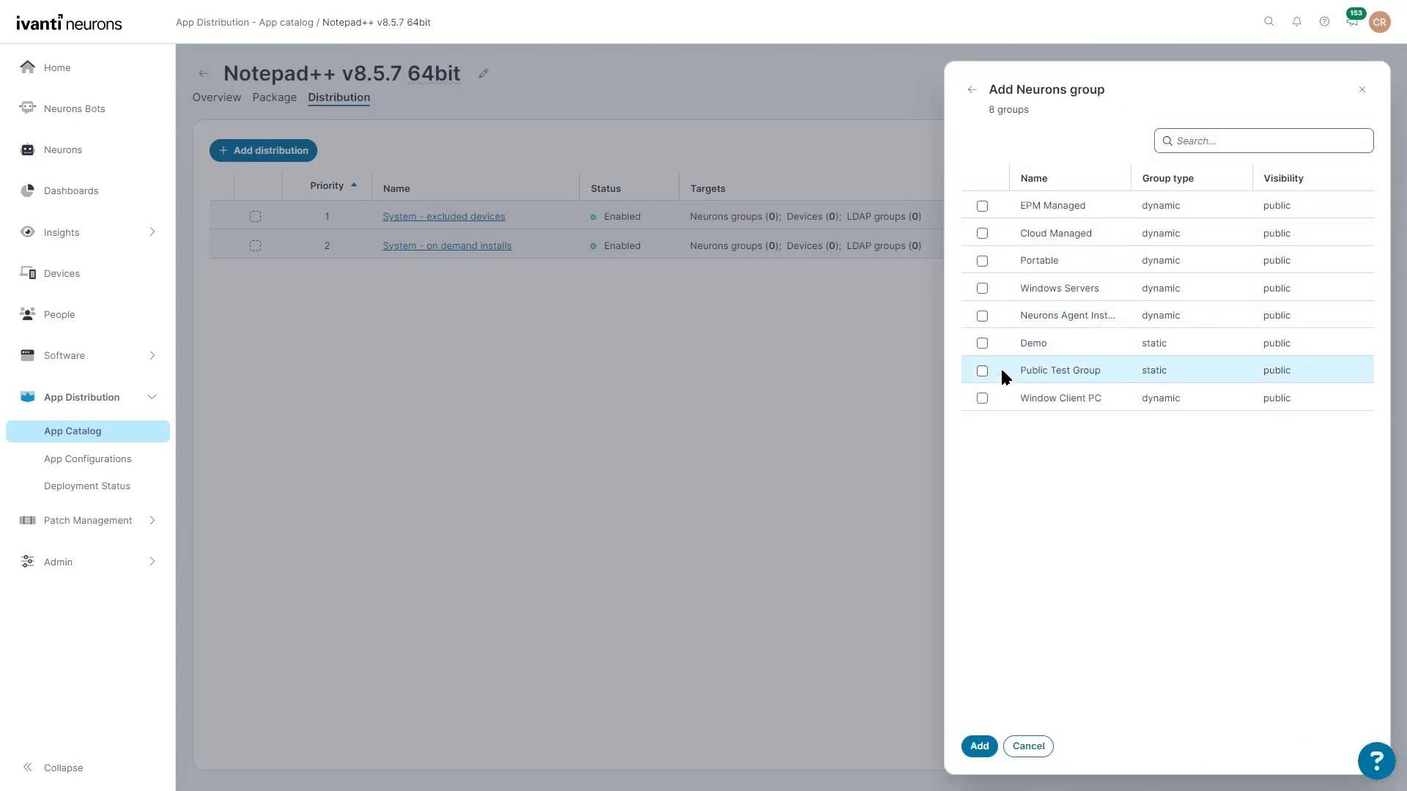
{"action": "left_click", "coordinate": [982, 399]}
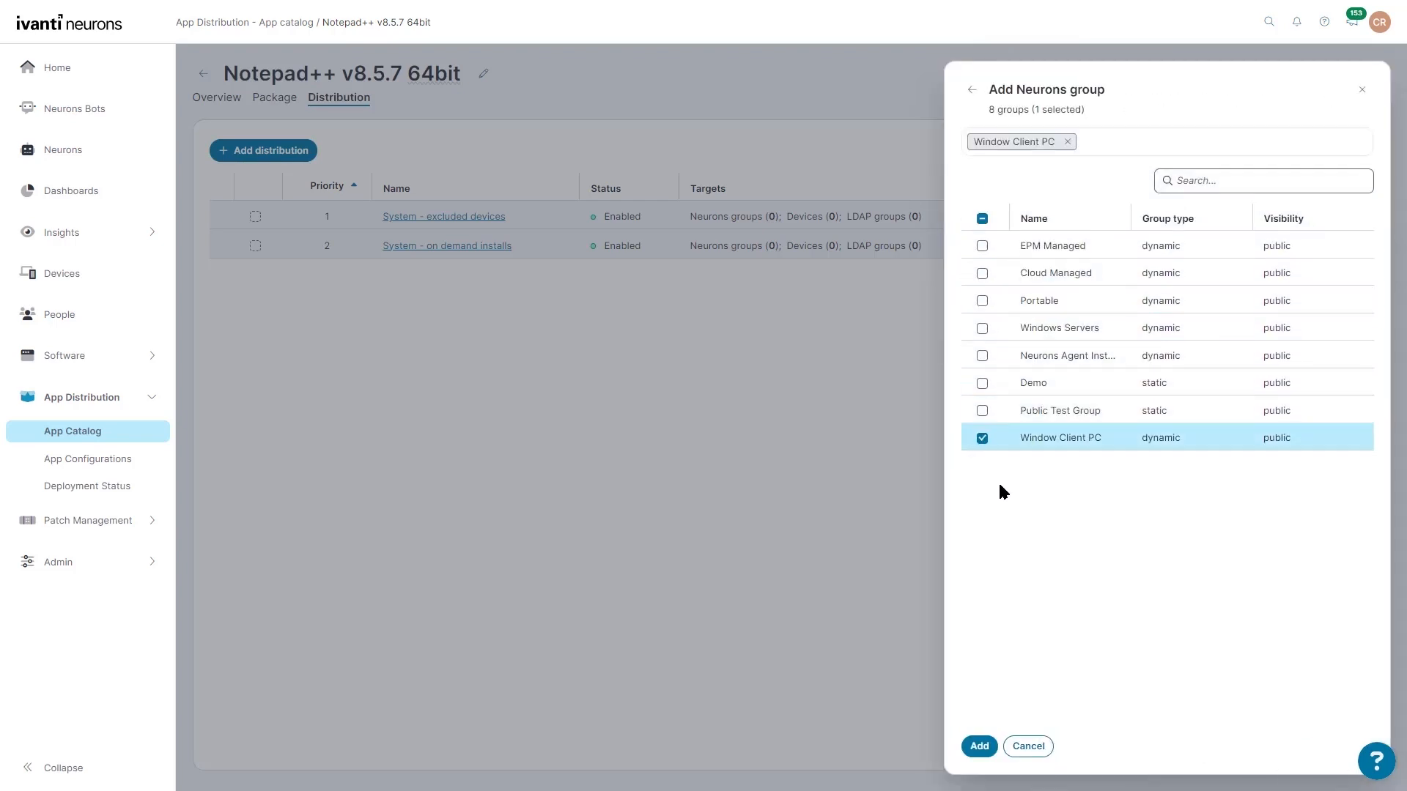
{"action": "left_click", "coordinate": [980, 747]}
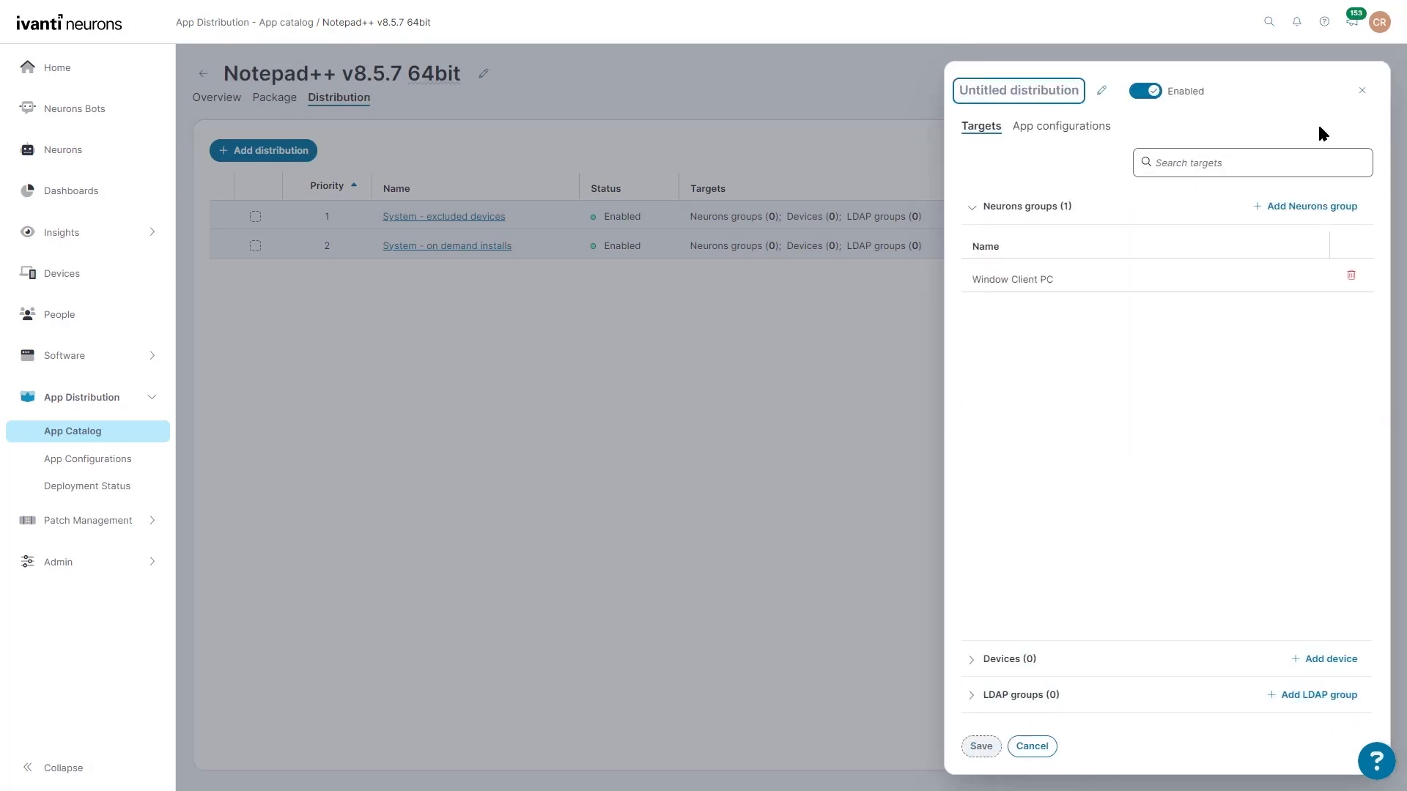
{"action": "left_click", "coordinate": [1362, 90]}
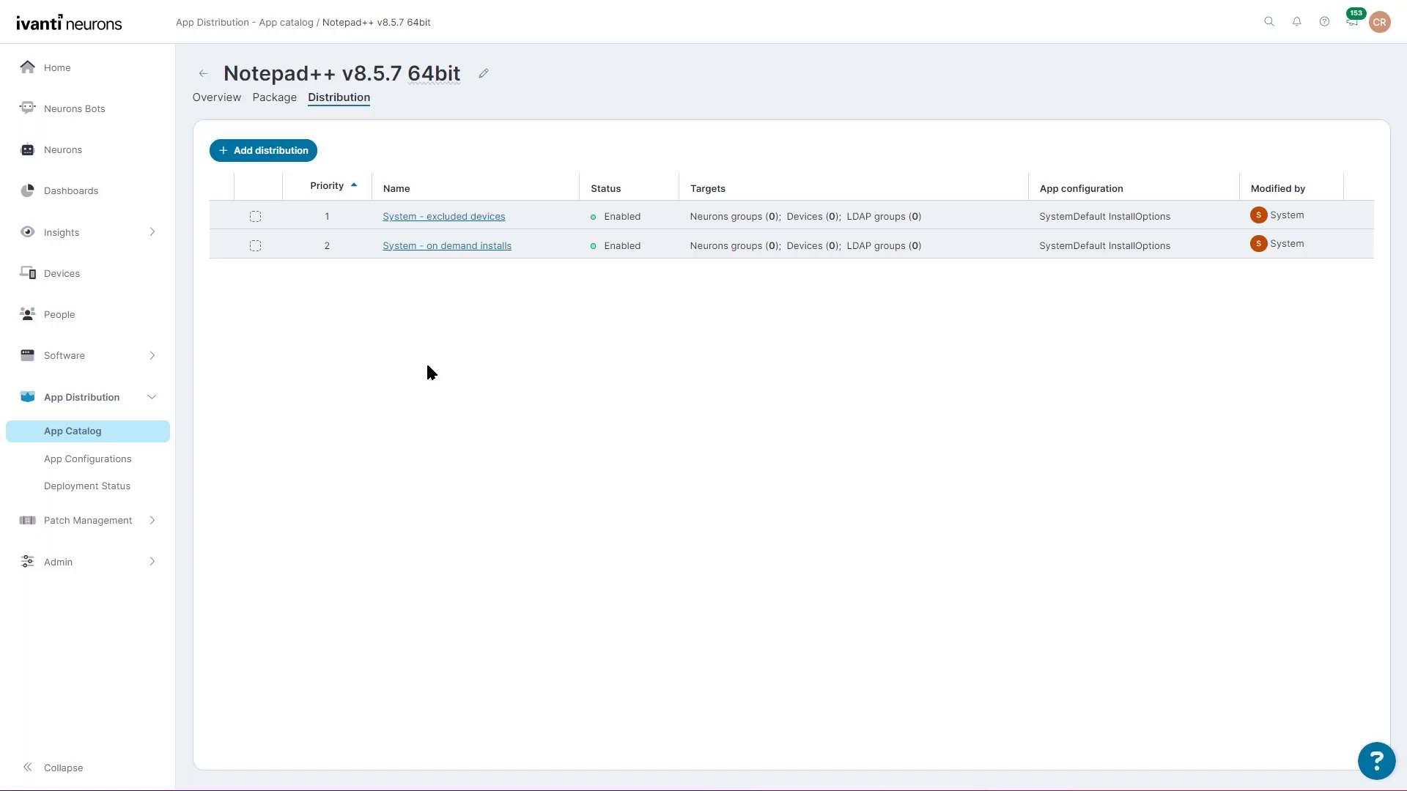
- Enable on-demand install for the Notepad++ v8.5.7 64bit application
{"action": "left_click", "coordinate": [202, 103]}
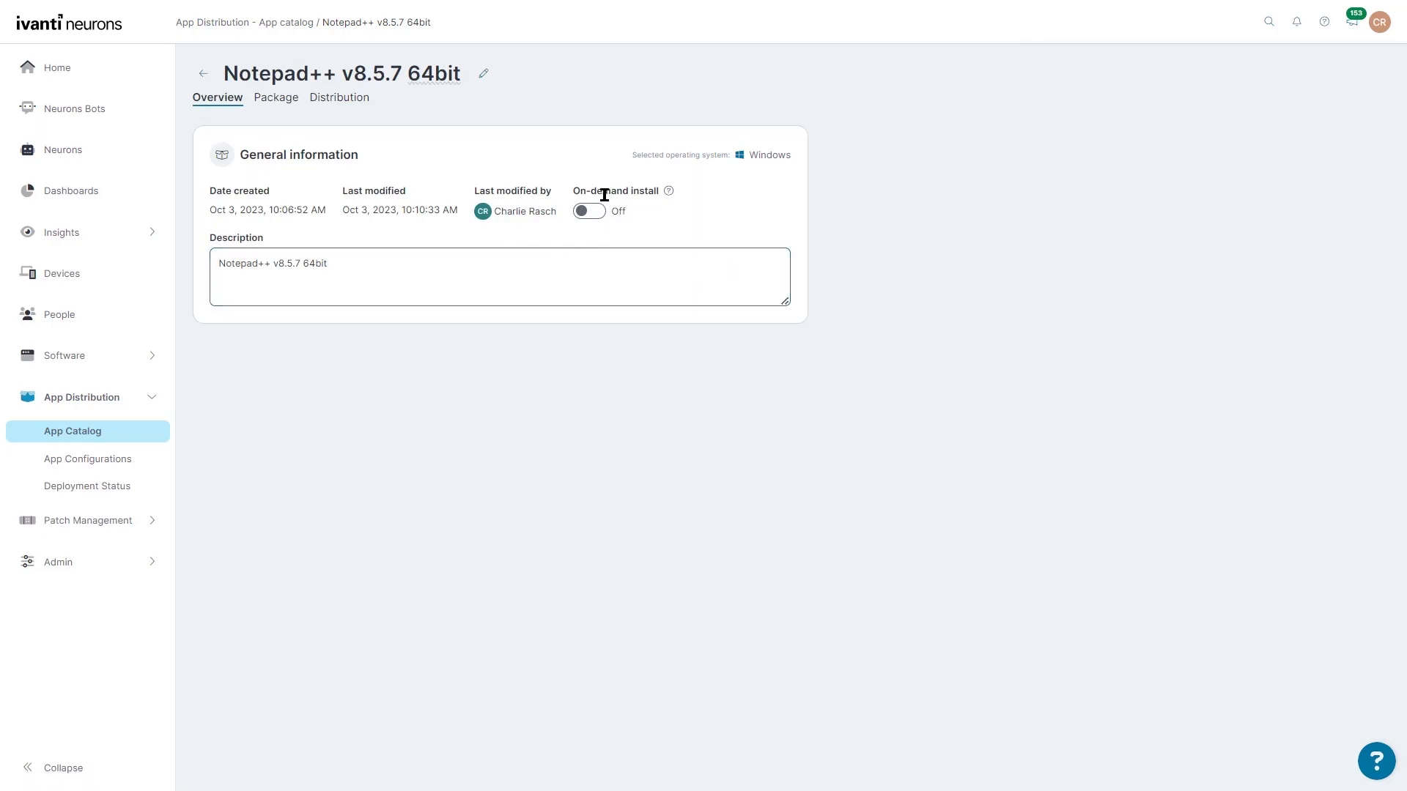
{"action": "left_click", "coordinate": [586, 211]}
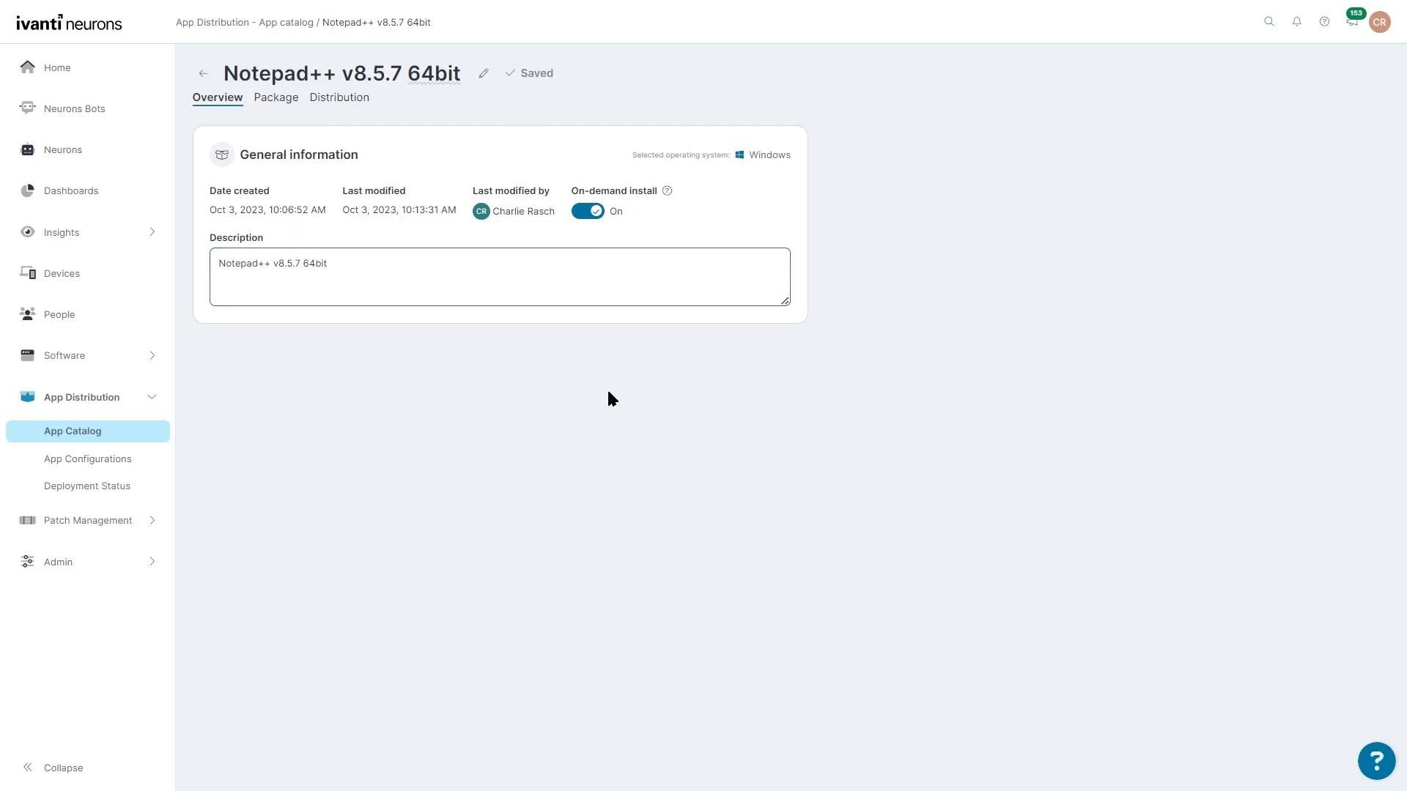
- Search the software inventory of device DESKTOP-PMFTOHM for "note" and install the Notepad++ v8.5.7 64bit app on that device
{"action": "left_click", "coordinate": [86, 294]}
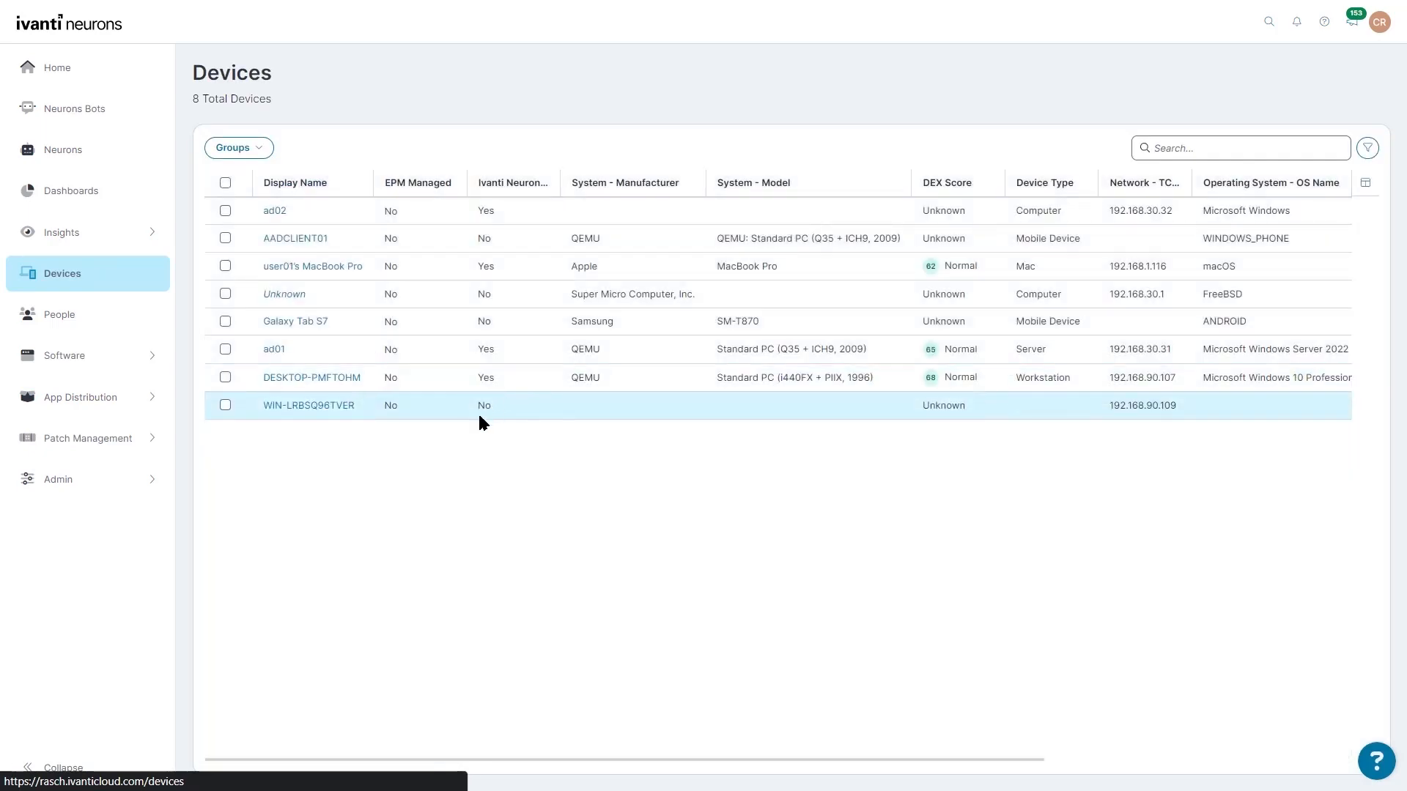
{"action": "left_click", "coordinate": [314, 378]}
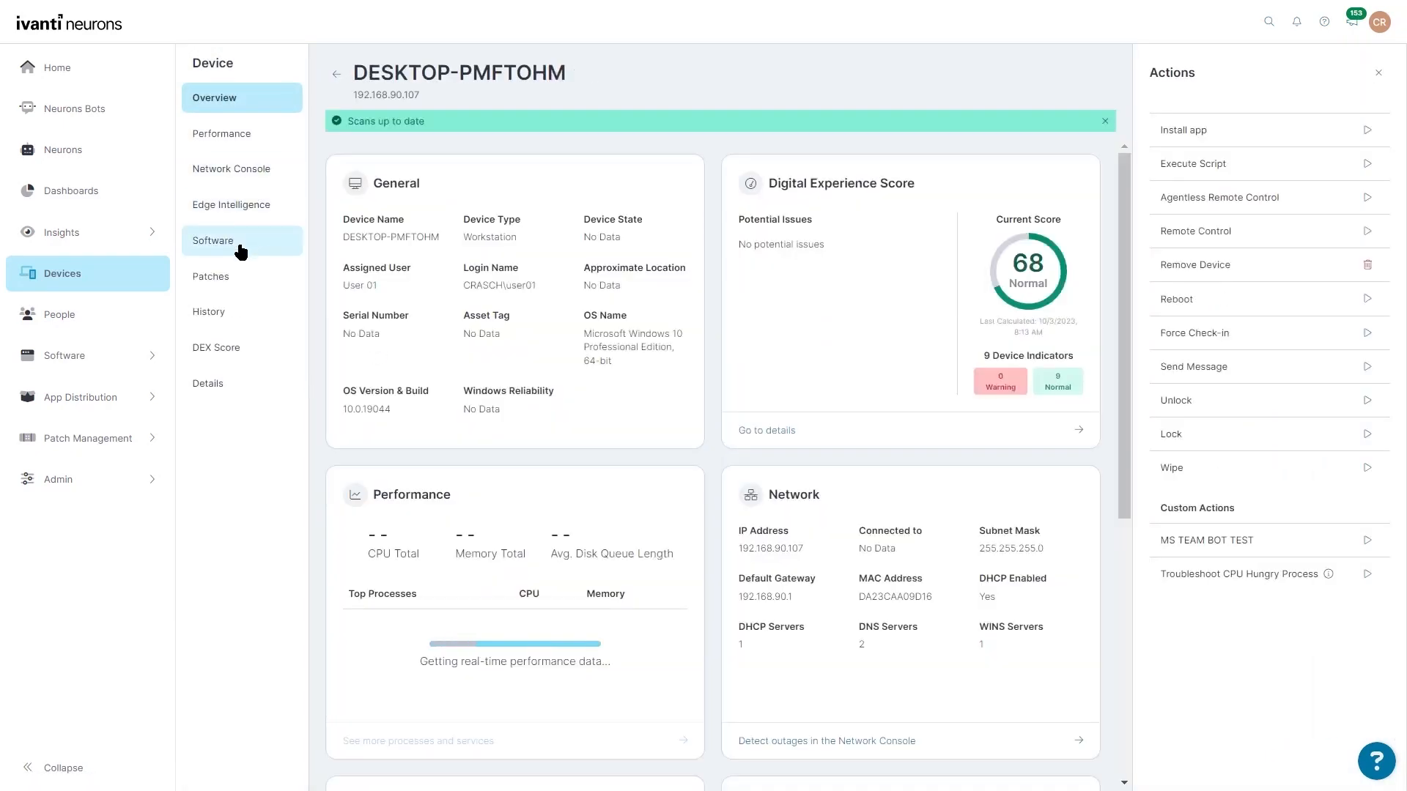
{"action": "left_click", "coordinate": [239, 251]}
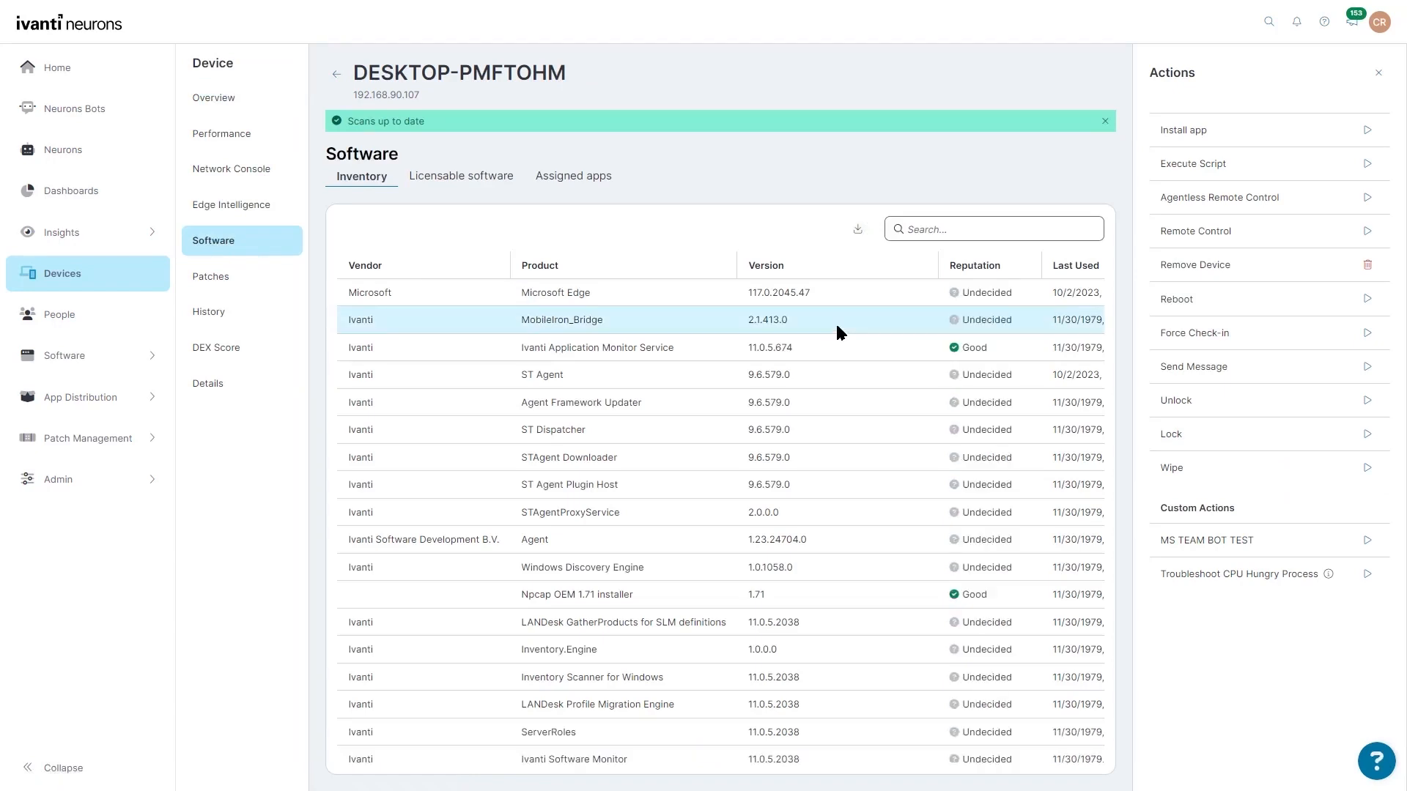
{"action": "left_click", "coordinate": [1010, 234]}
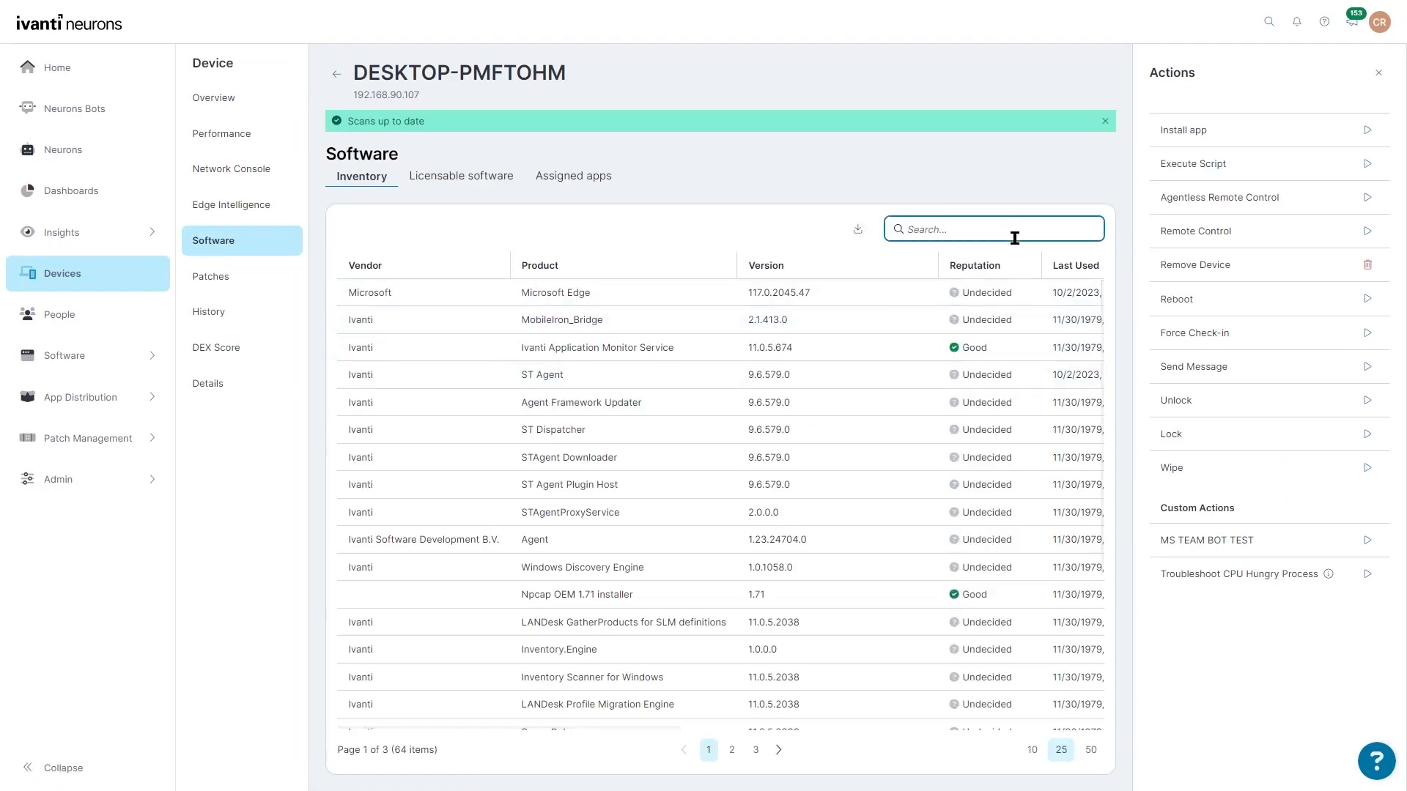
{"action": "type", "text": "note"}
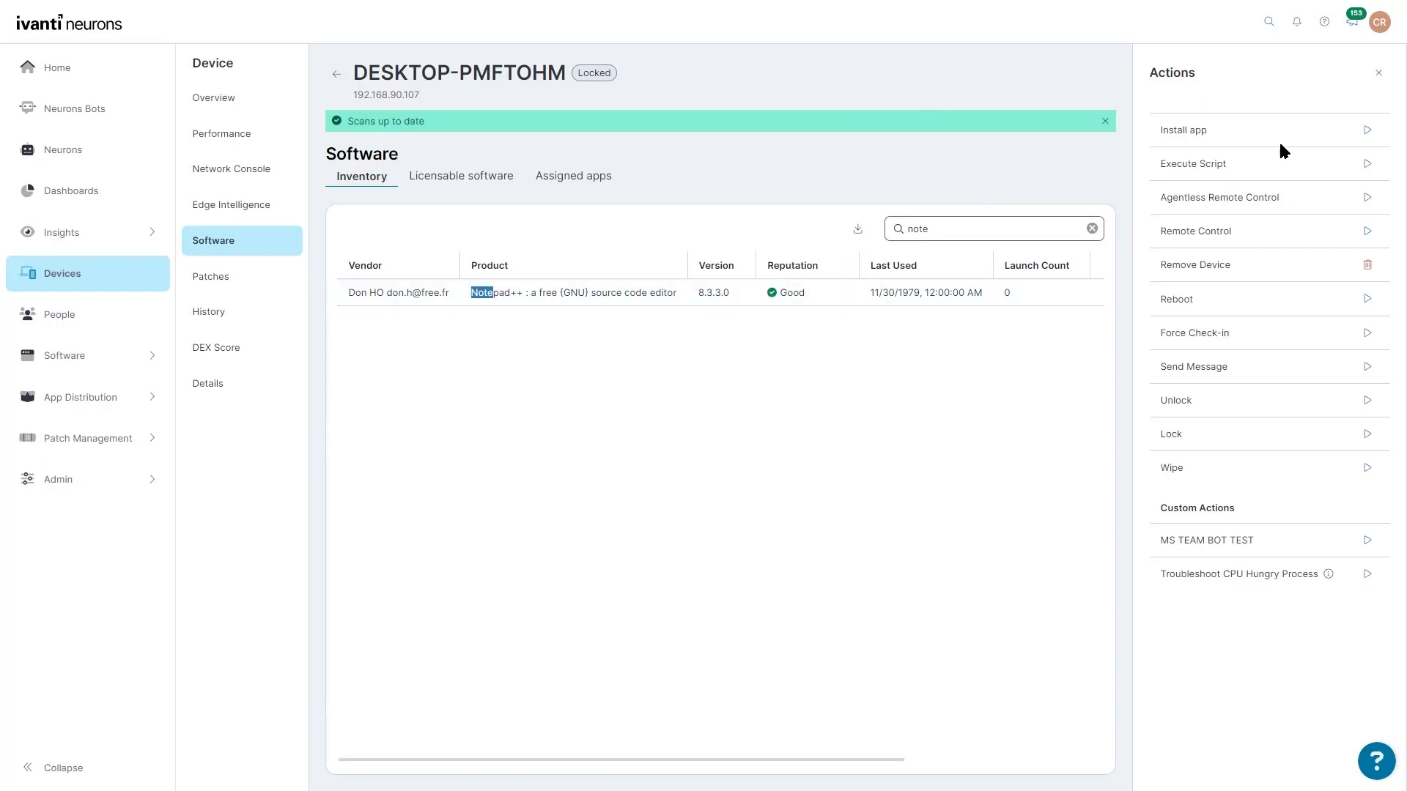
{"action": "left_click", "coordinate": [1341, 131]}
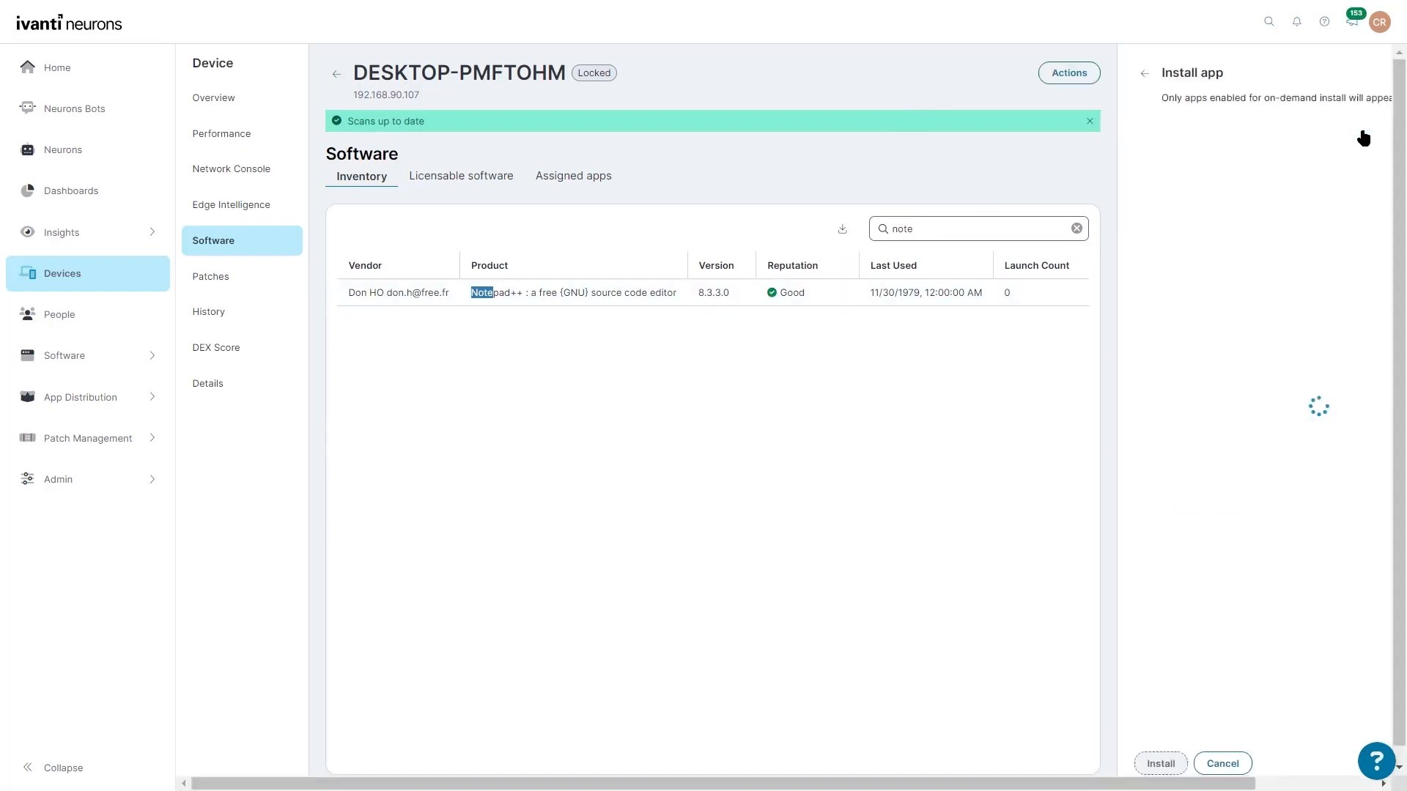
{"action": "left_click", "coordinate": [1033, 192]}
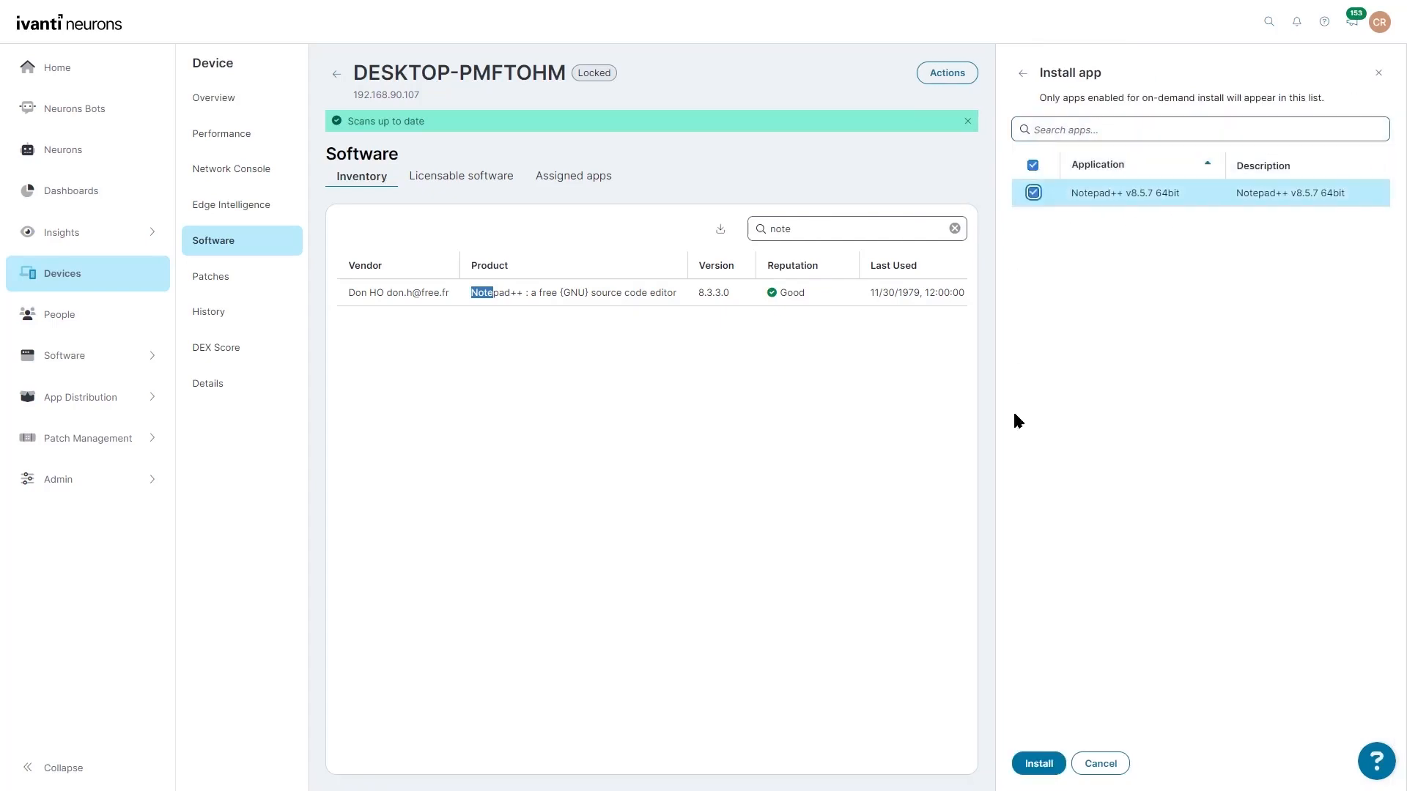
{"action": "left_click", "coordinate": [1039, 764]}
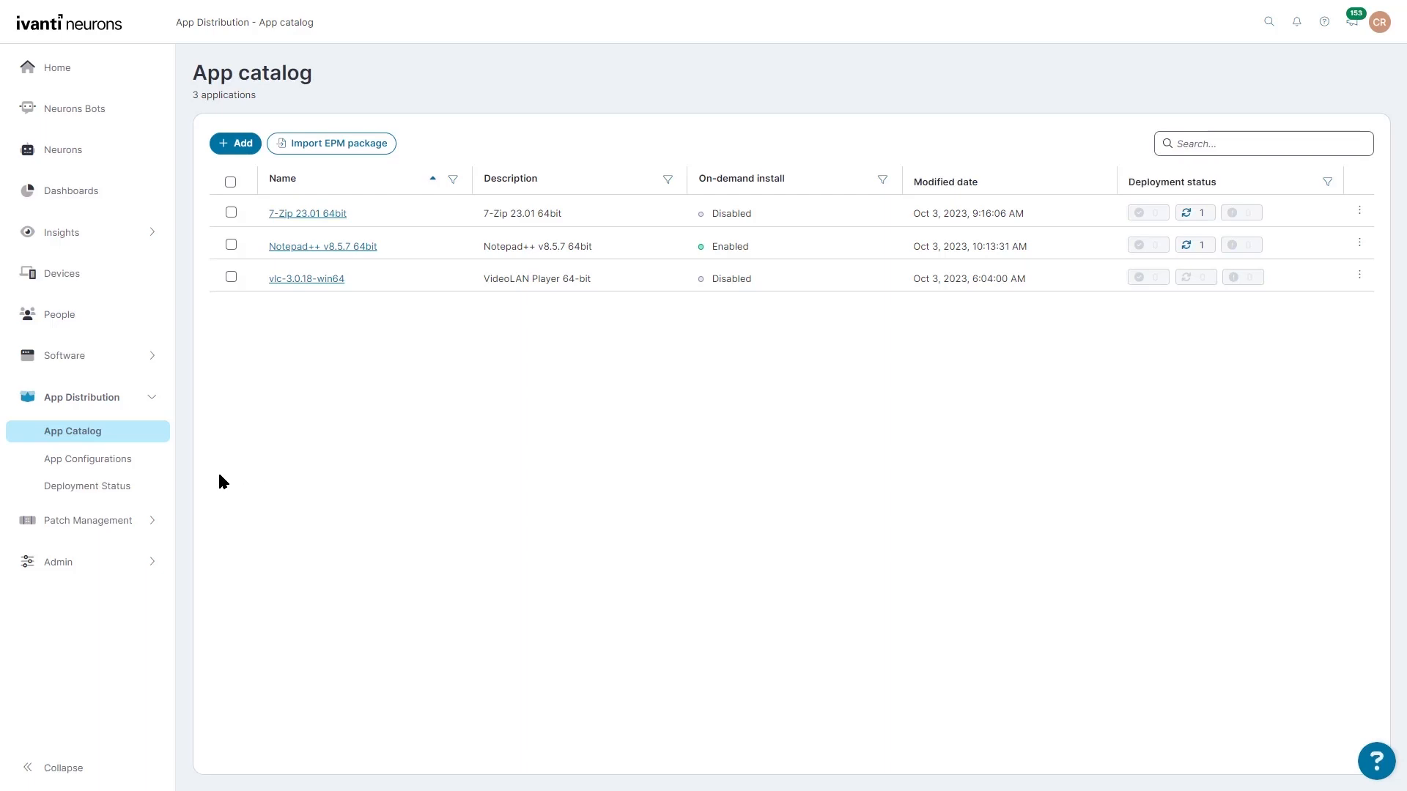
- Review the Always Installed app configuration and save it with the option "Always require to be installed"
{"action": "left_click", "coordinate": [123, 474]}
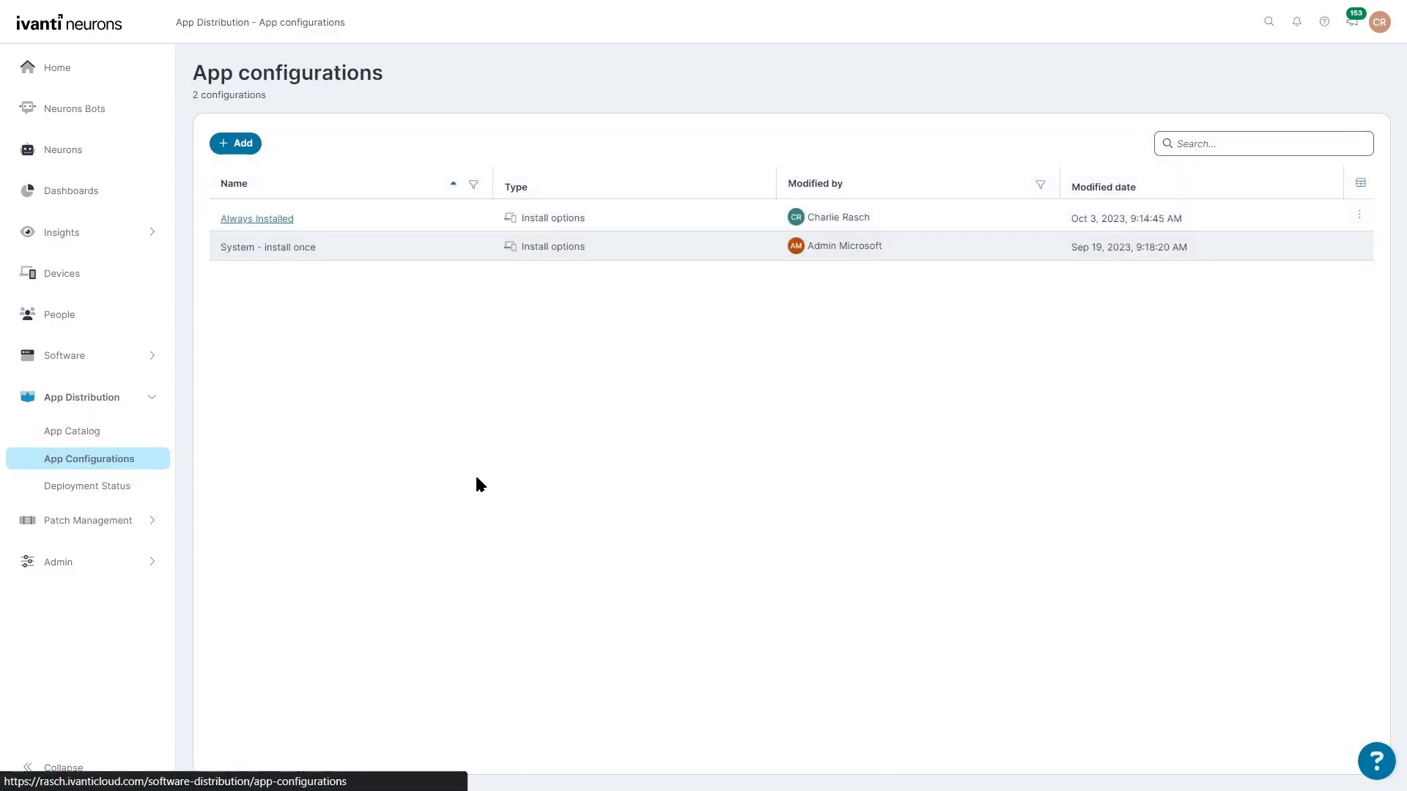
{"action": "left_click", "coordinate": [266, 224]}
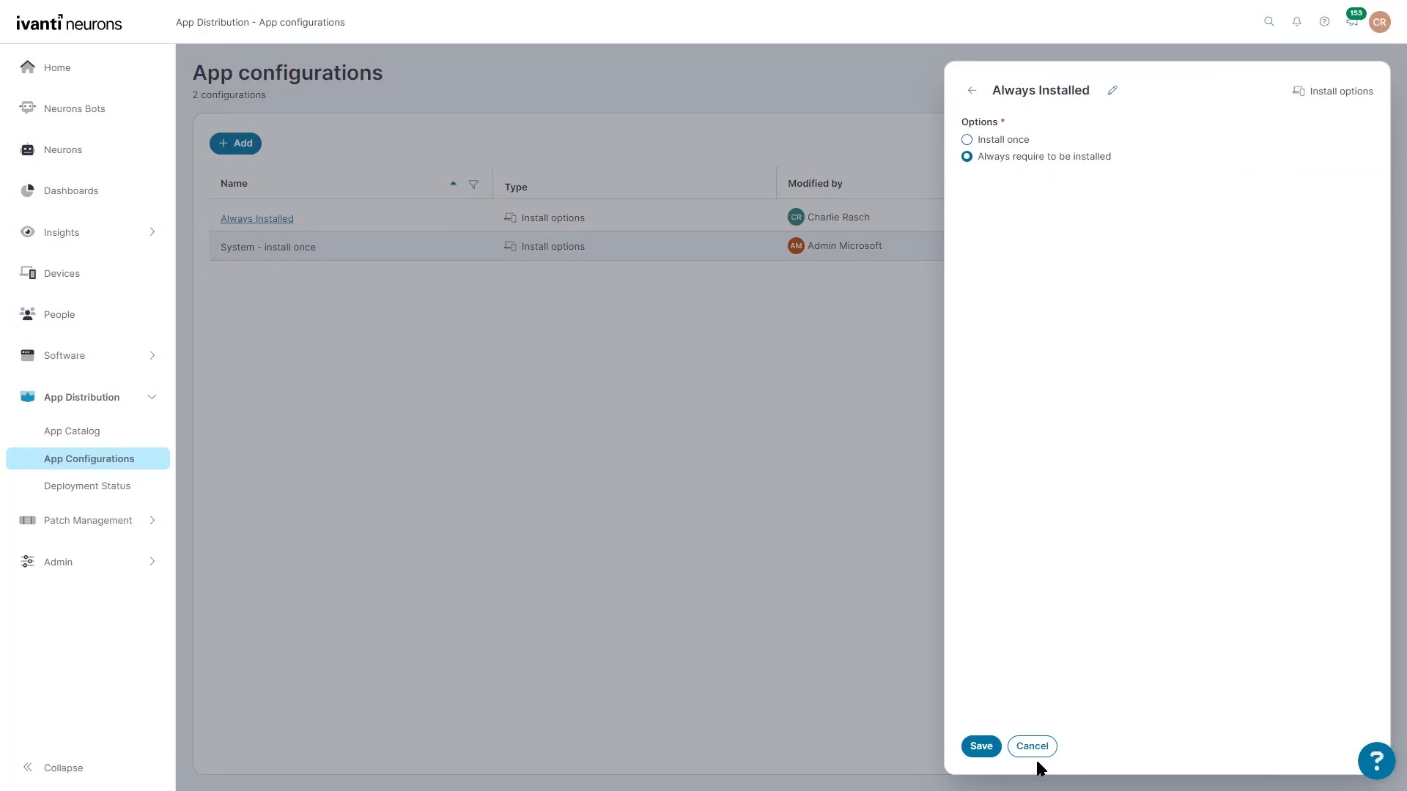
{"action": "left_click", "coordinate": [980, 747]}
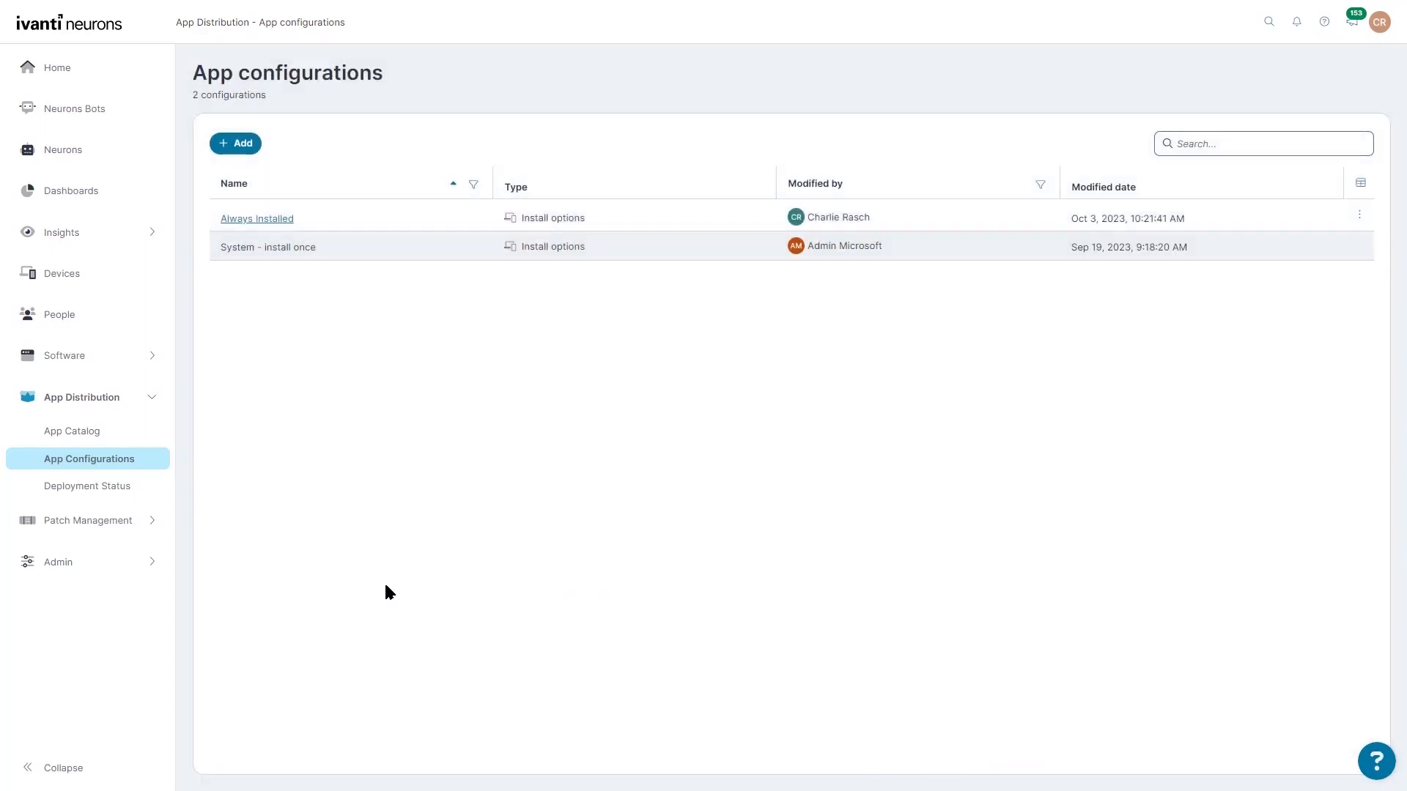
- Open the current vlc-3.0.18-win64 package version for editing and review its Detection rules and Download file settings
{"action": "left_click", "coordinate": [113, 436]}
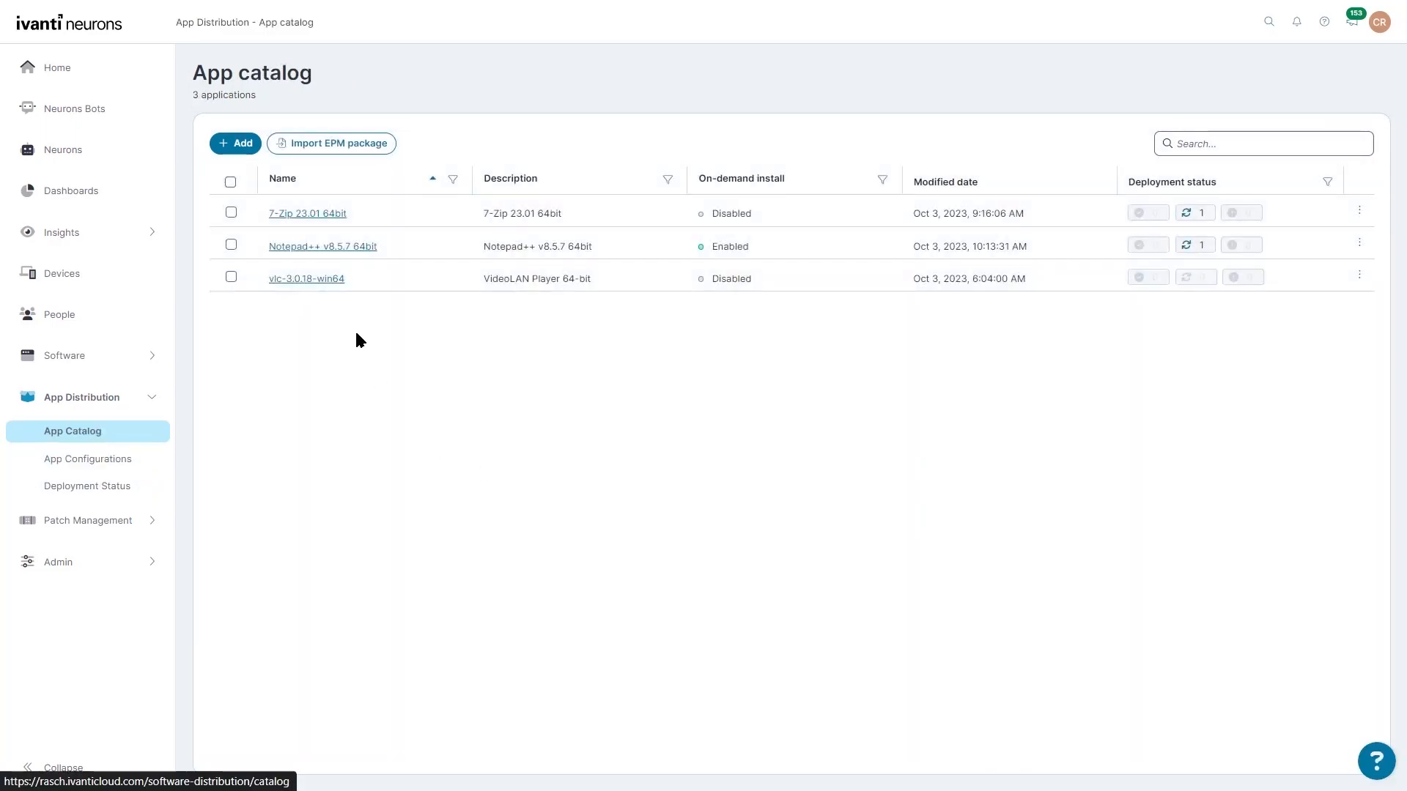
{"action": "left_click", "coordinate": [314, 280]}
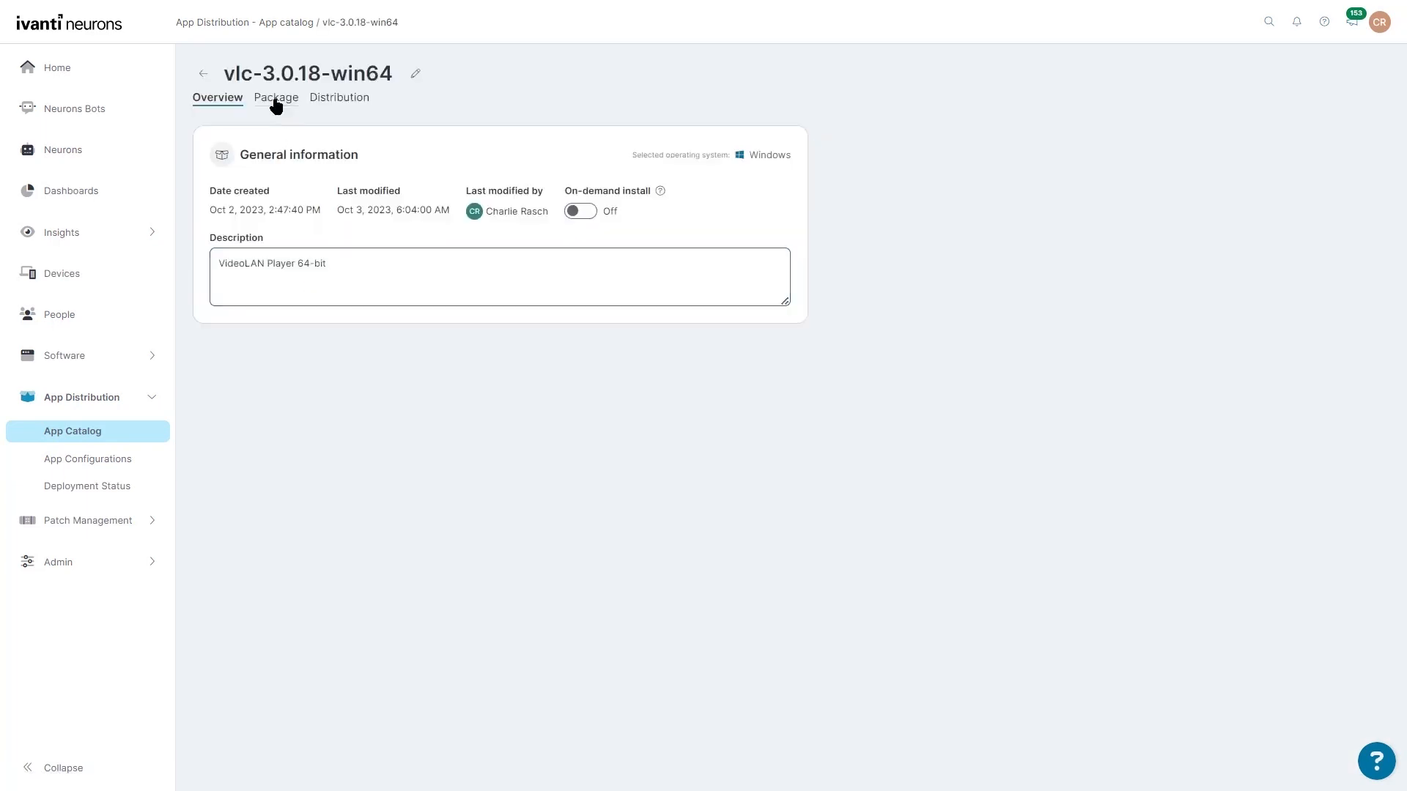
{"action": "left_click", "coordinate": [277, 103]}
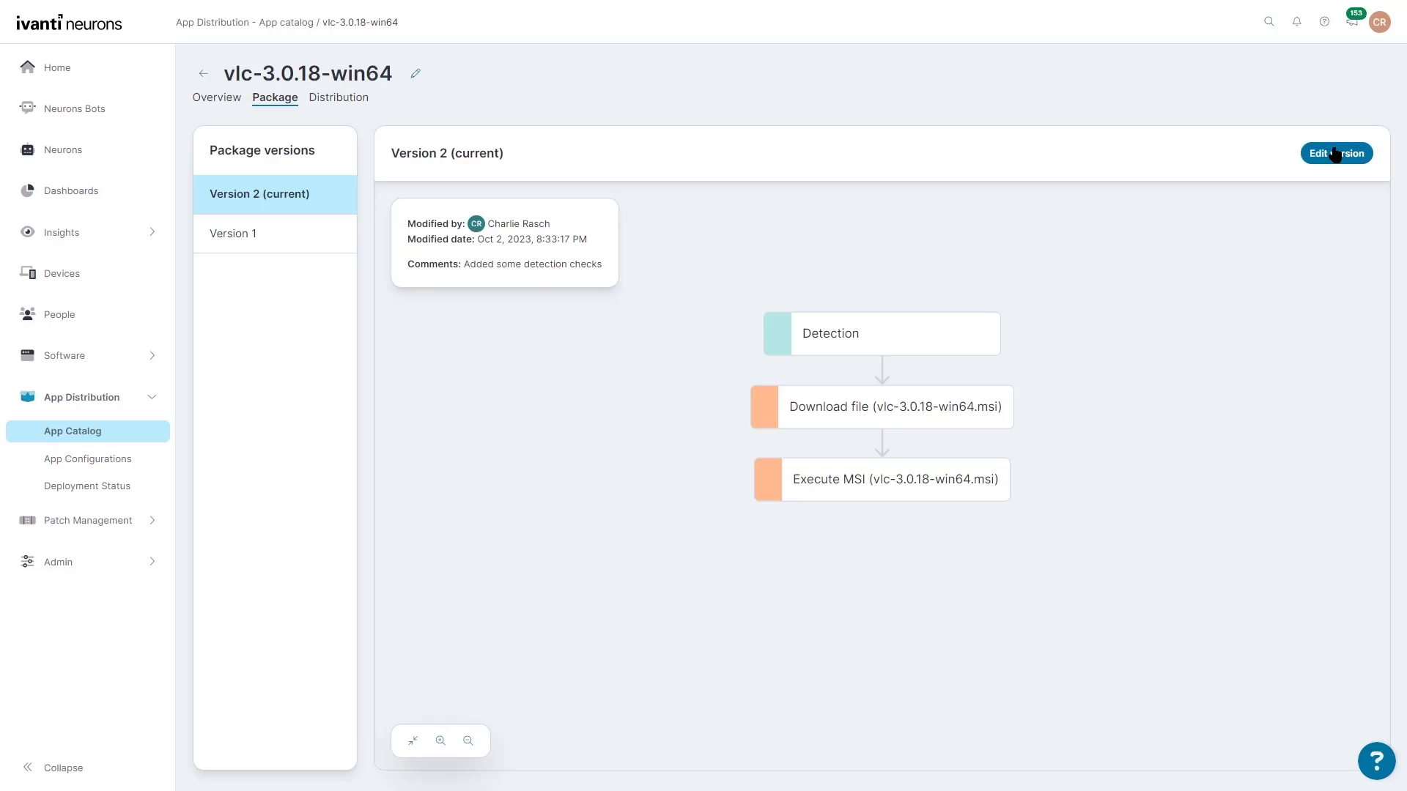
{"action": "left_click", "coordinate": [1335, 154]}
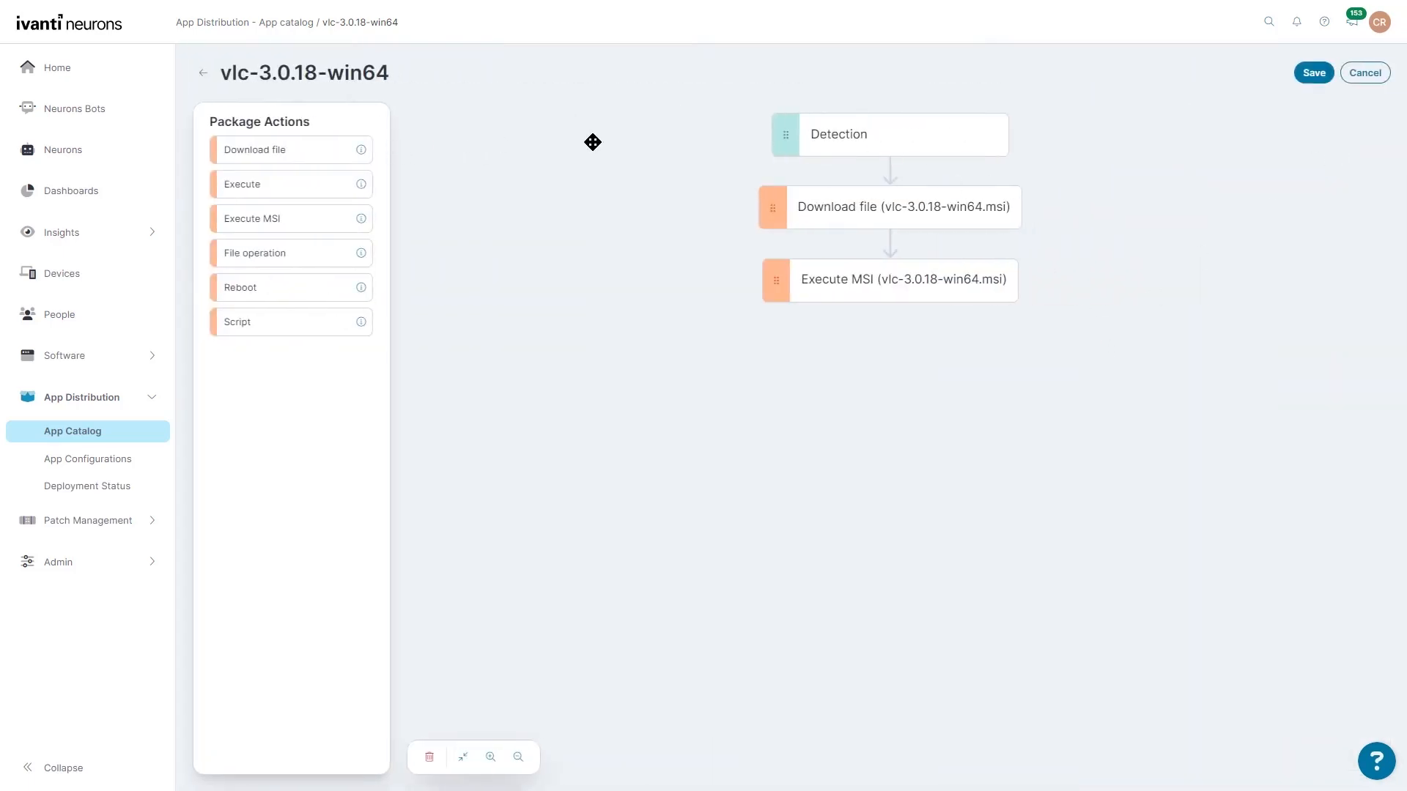
{"action": "left_click", "coordinate": [868, 146]}
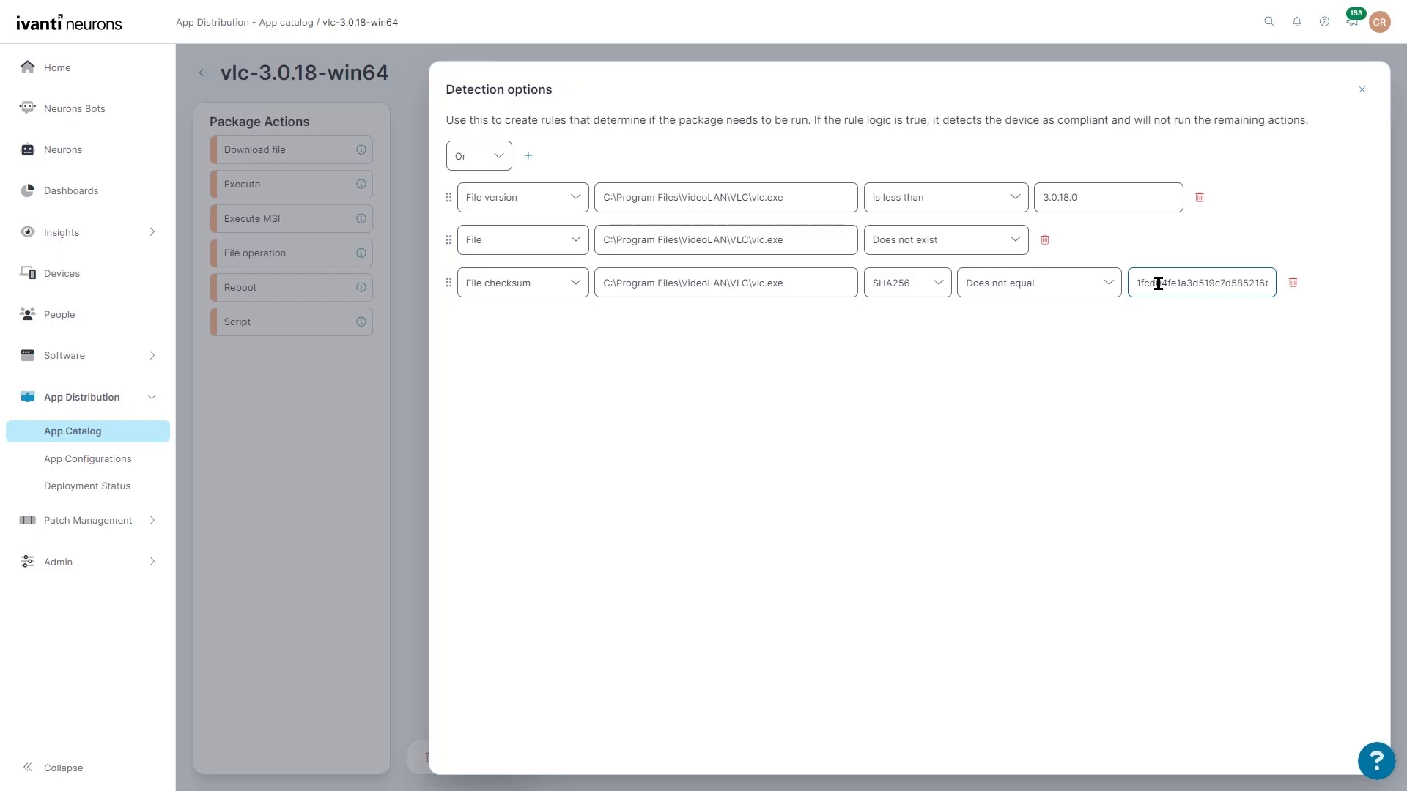
{"action": "left_click", "coordinate": [1361, 101]}
{"action": "left_click", "coordinate": [943, 219]}
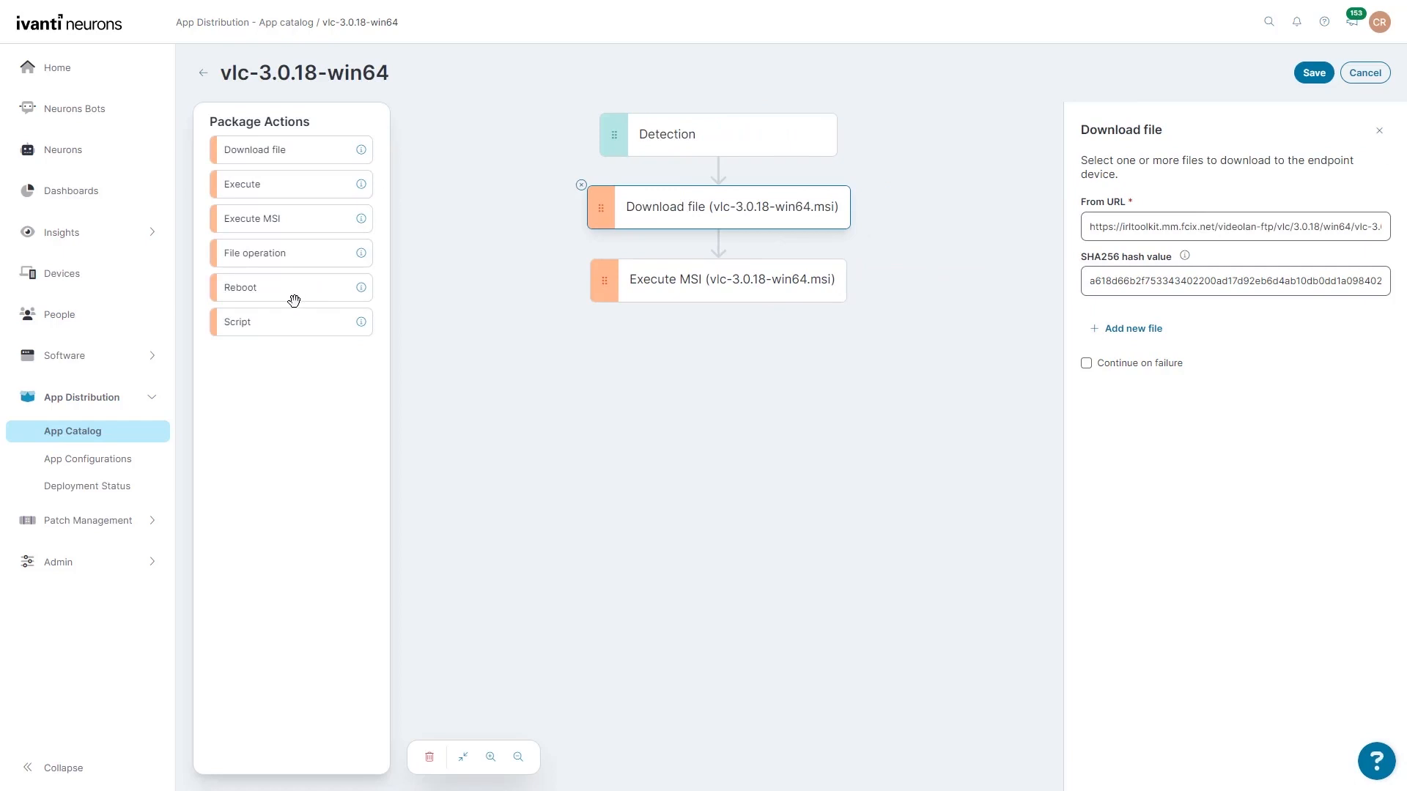
- Add a Reboot action after the Execute MSI action and save the new package version with the comment "Add reboot and Detection"
{"action": "left_click_drag", "start_coordinate": [294, 301], "coordinate": [736, 378]}
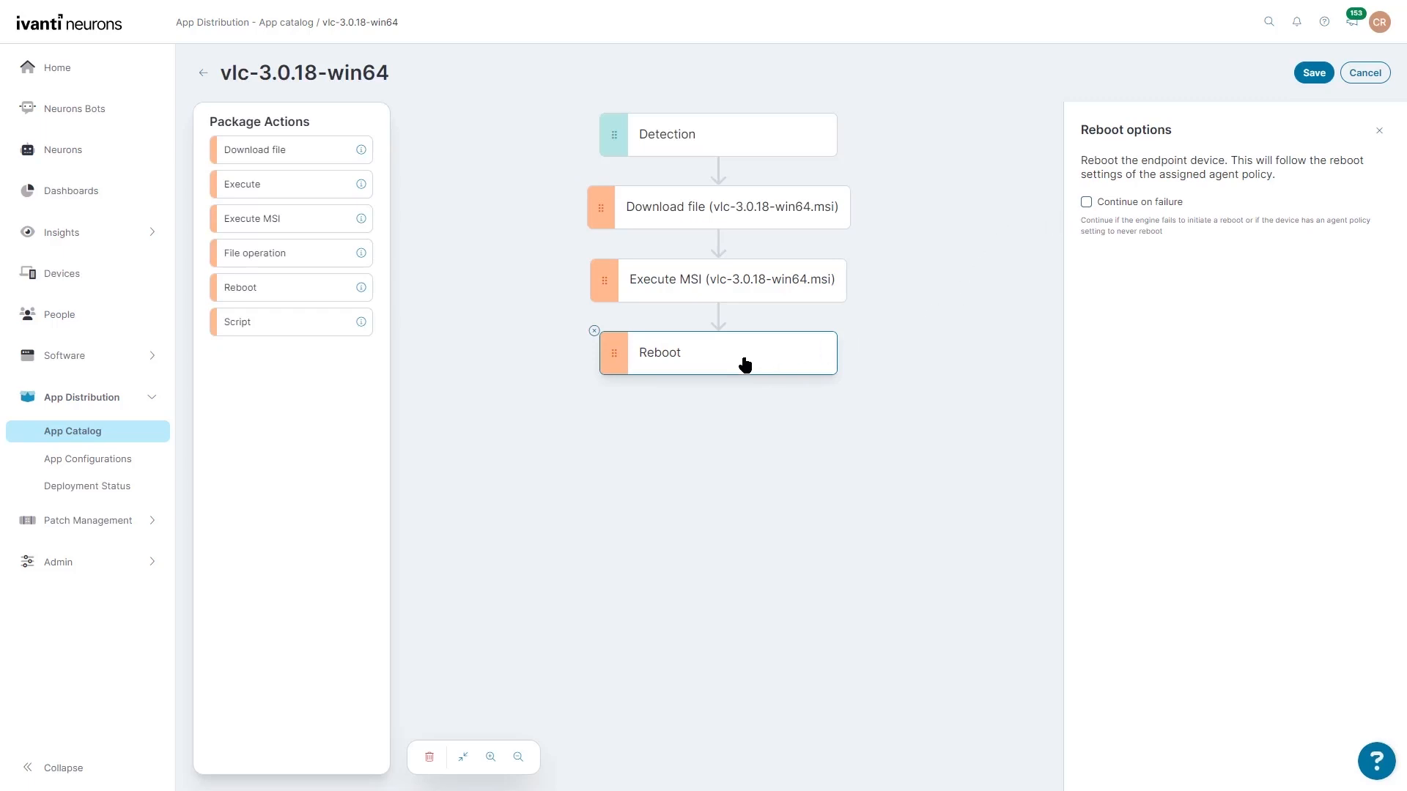
{"action": "left_click", "coordinate": [1314, 74]}
{"action": "left_click", "coordinate": [806, 445]}
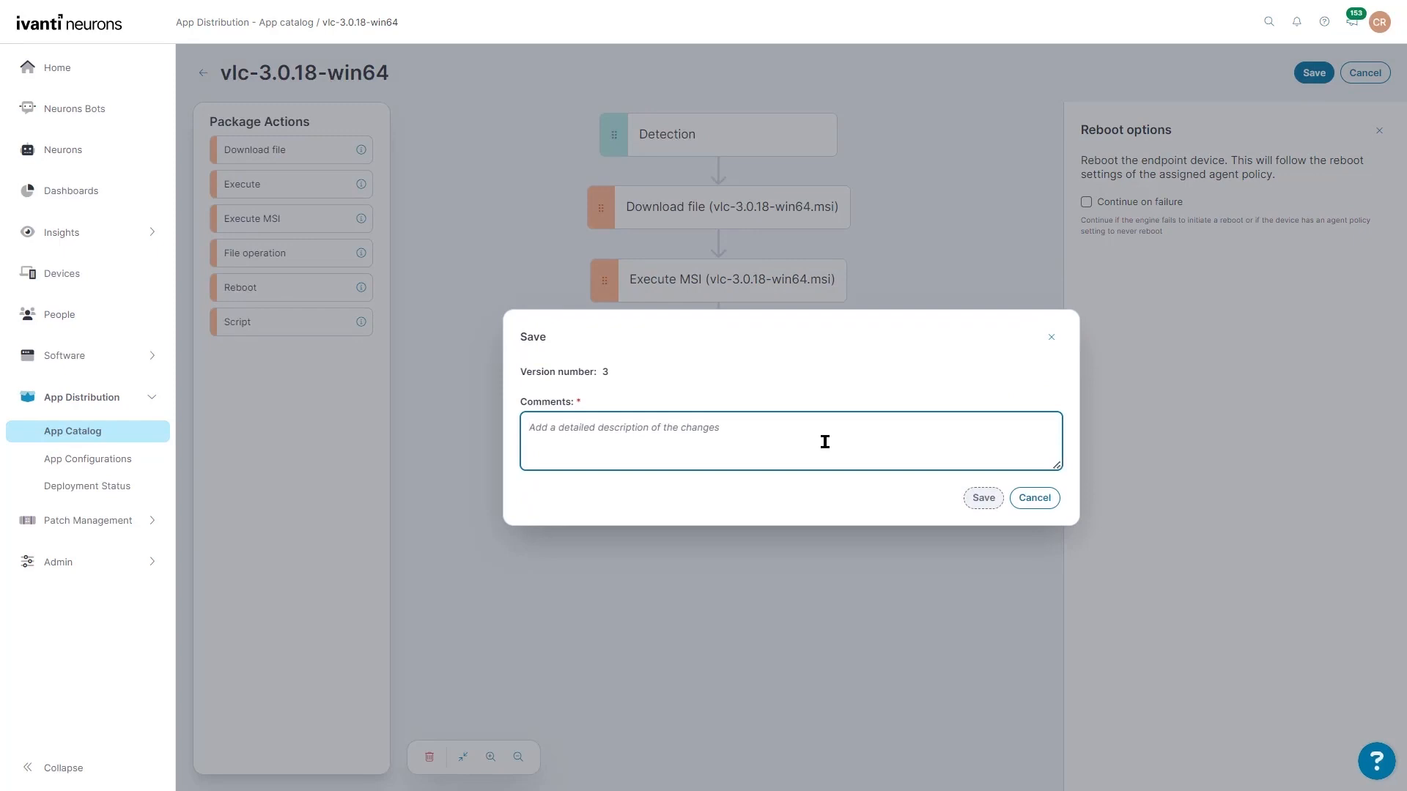
{"action": "type", "text": "Add reb"}
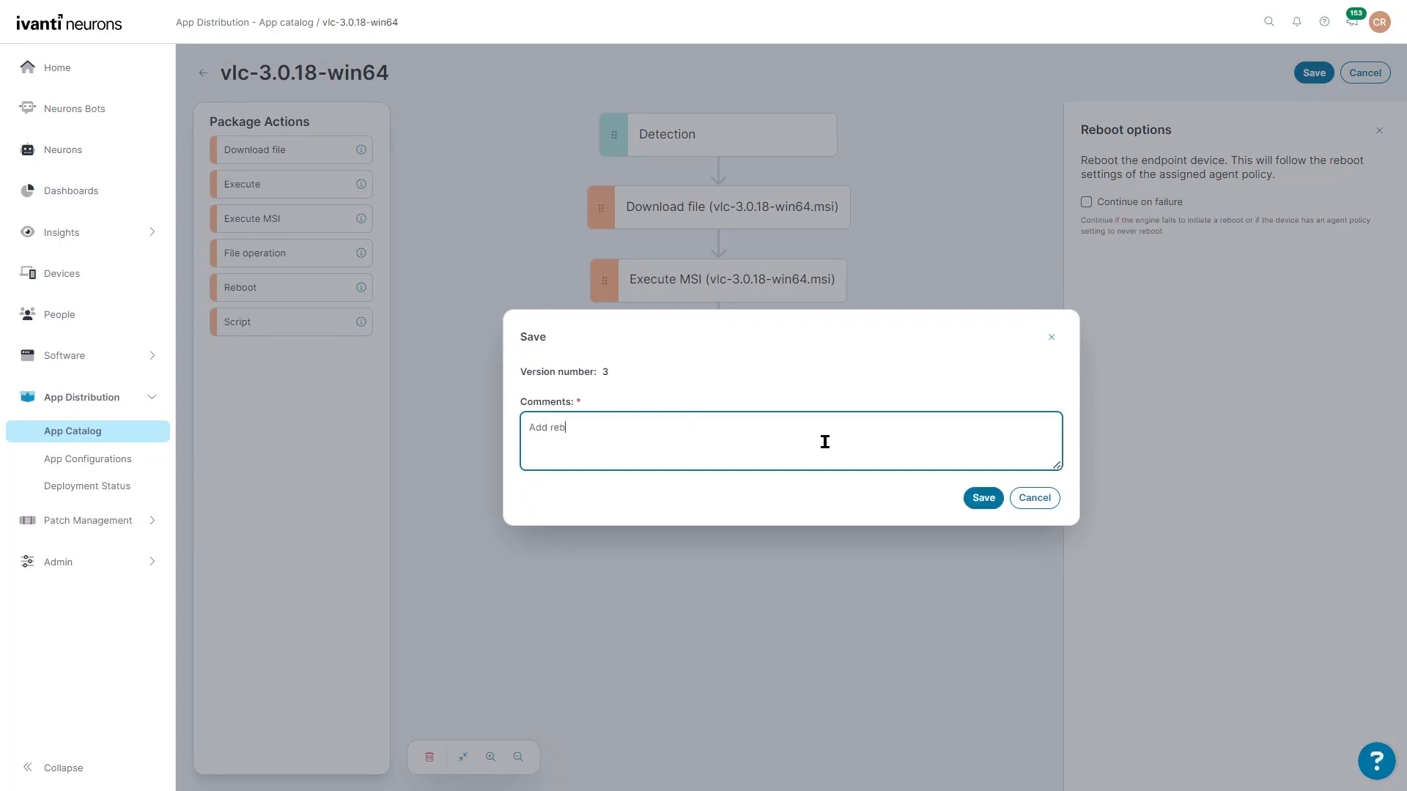
{"action": "type", "text": "oot and Detection"}
{"action": "left_click", "coordinate": [983, 500]}
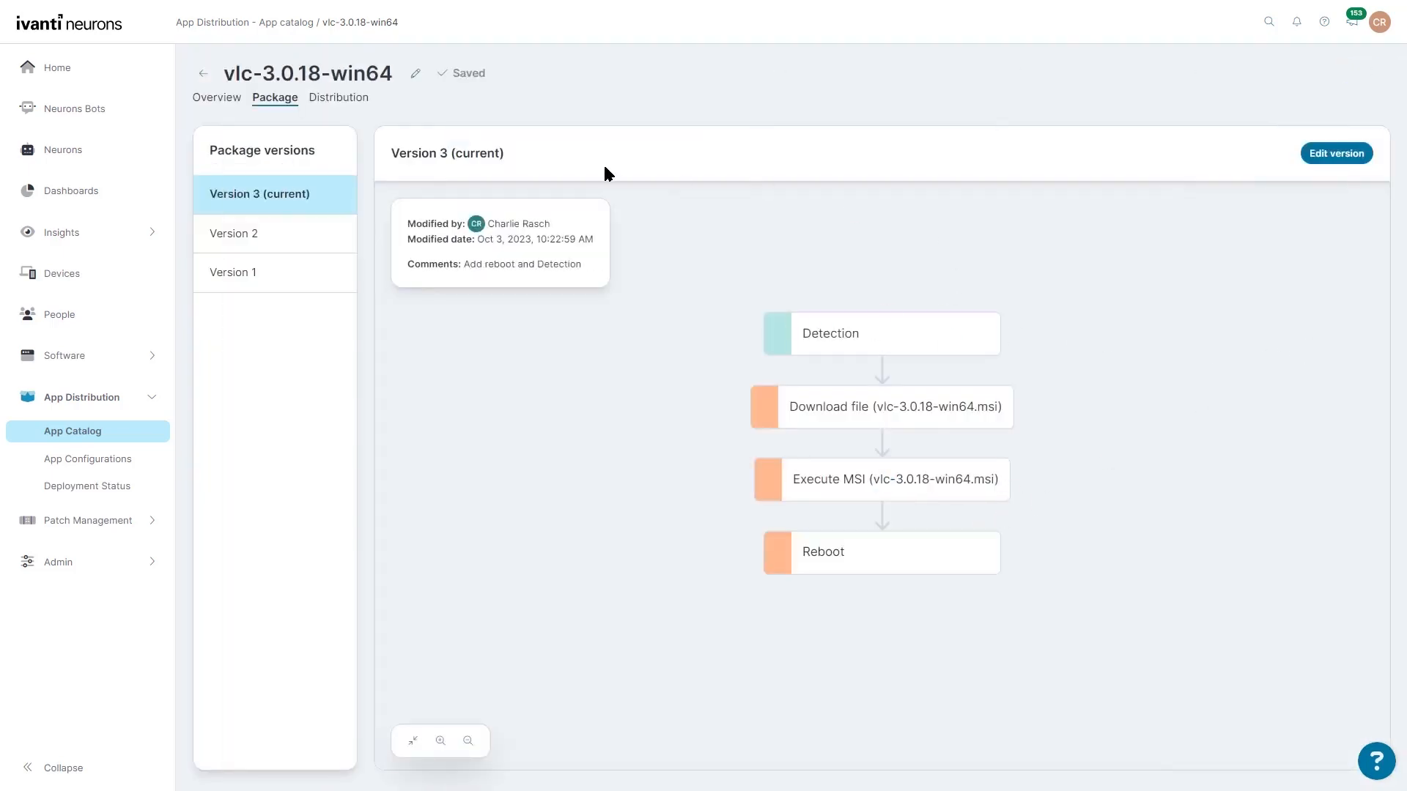
- Start a new distribution for vlc-3.0.18-win64 and name it "Allway sInstalled"
{"action": "left_click", "coordinate": [346, 101]}
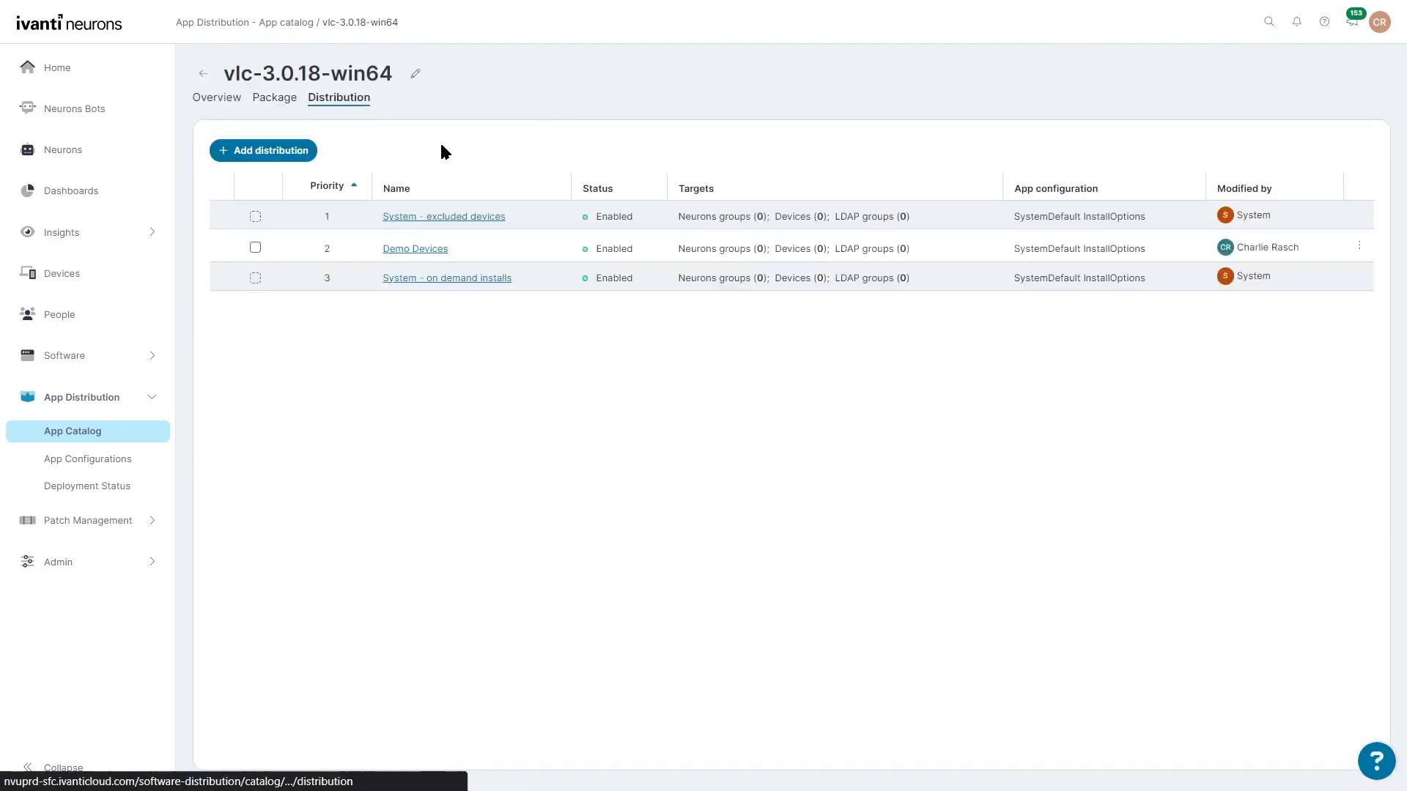
{"action": "left_click", "coordinate": [301, 154]}
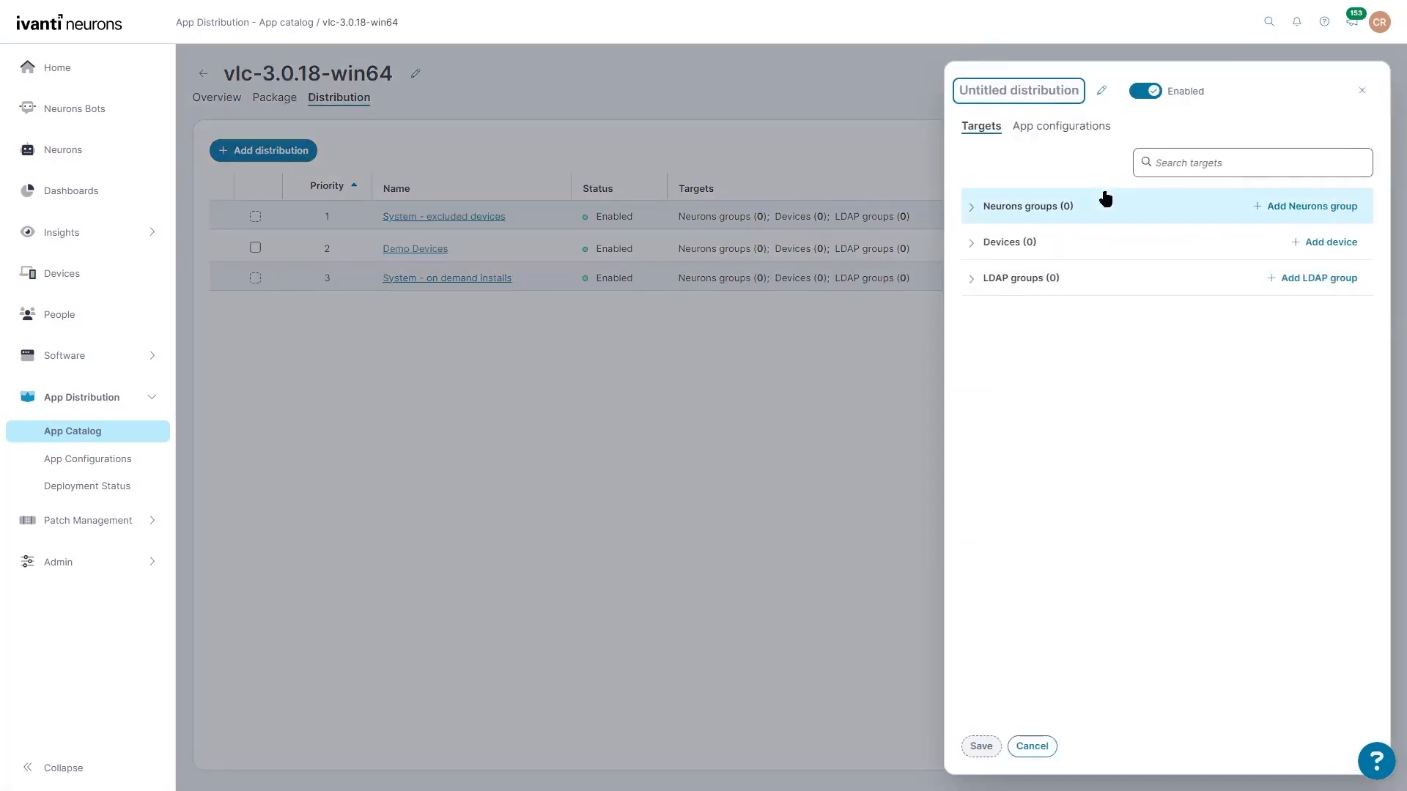
{"action": "triple_click", "coordinate": [1011, 87]}
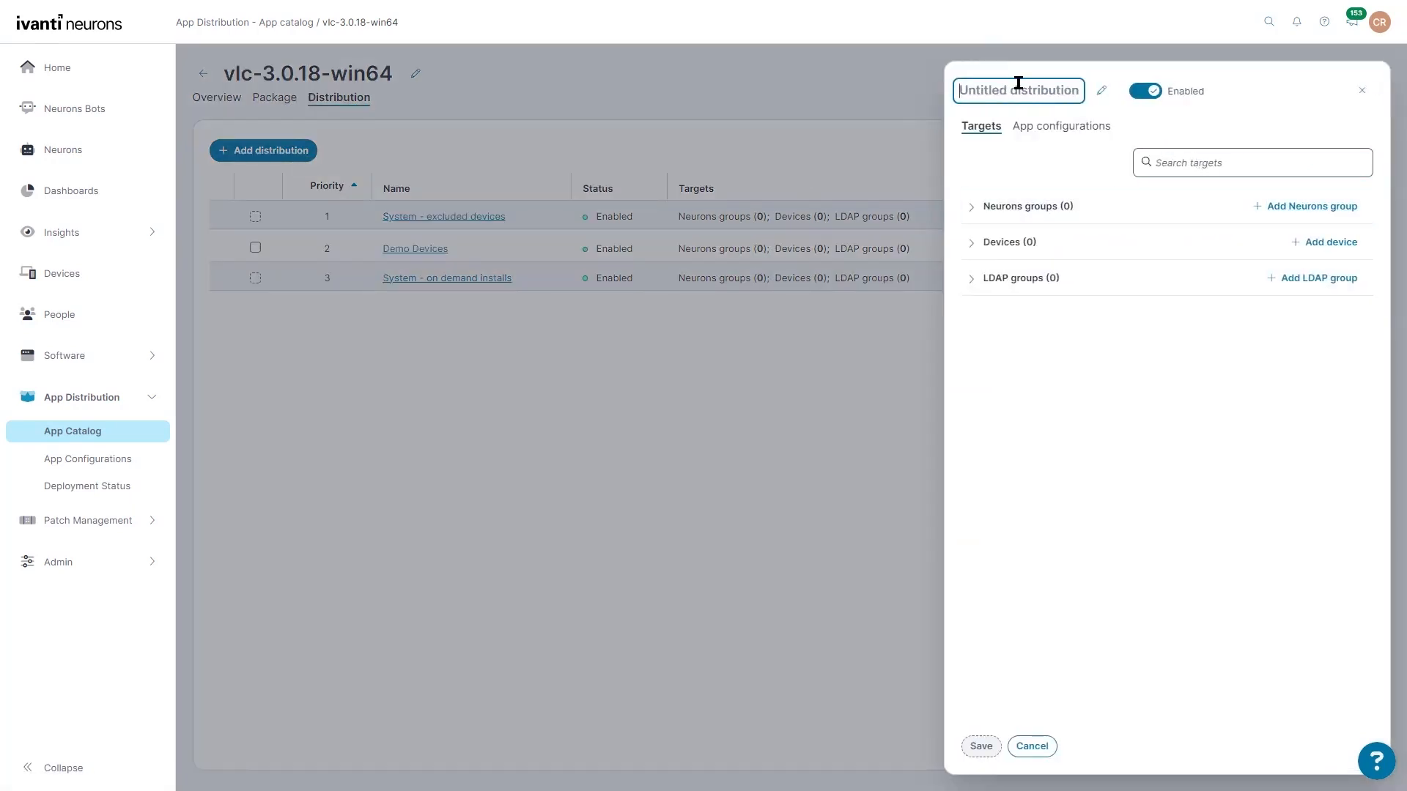
{"action": "type", "text": "Allway"}
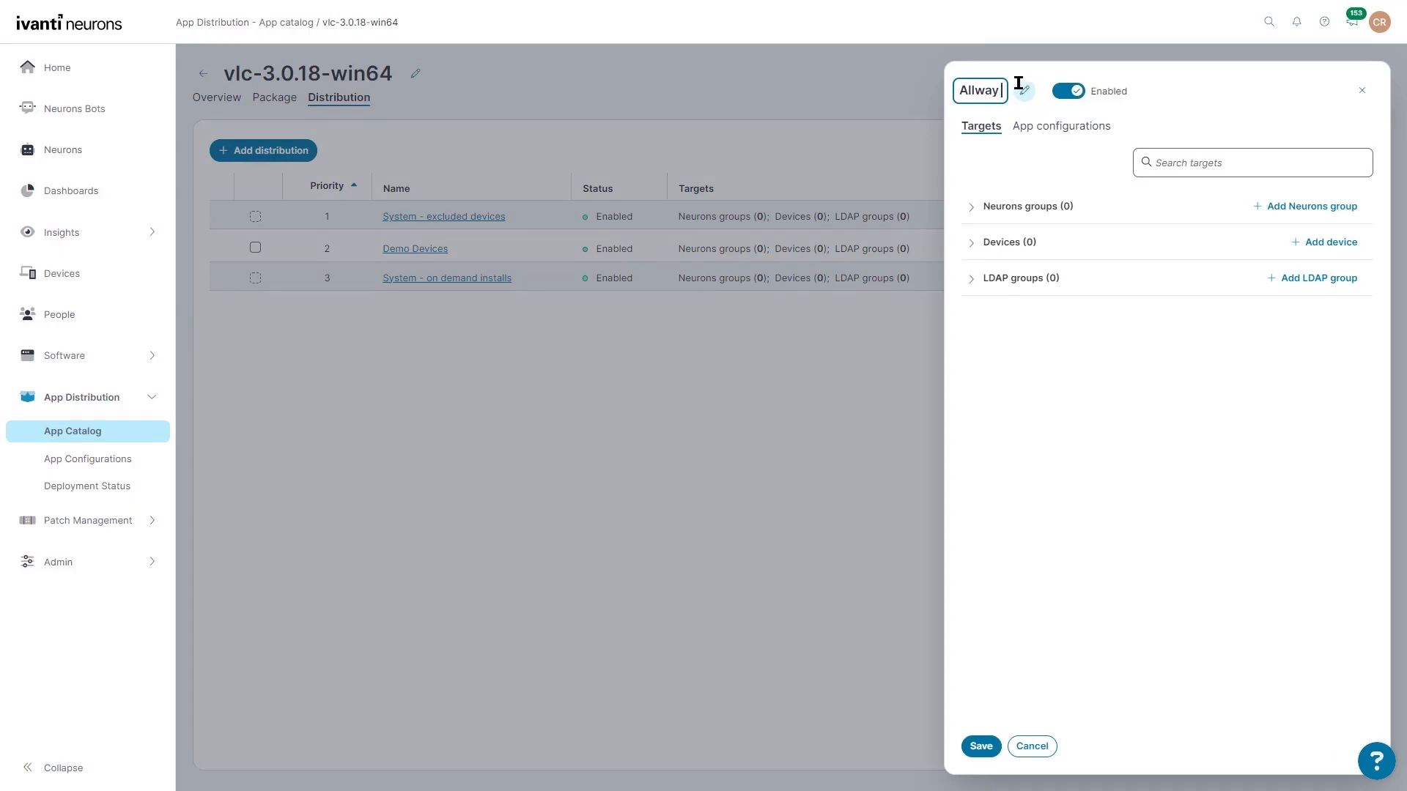
{"action": "type", "text": " Installe"}
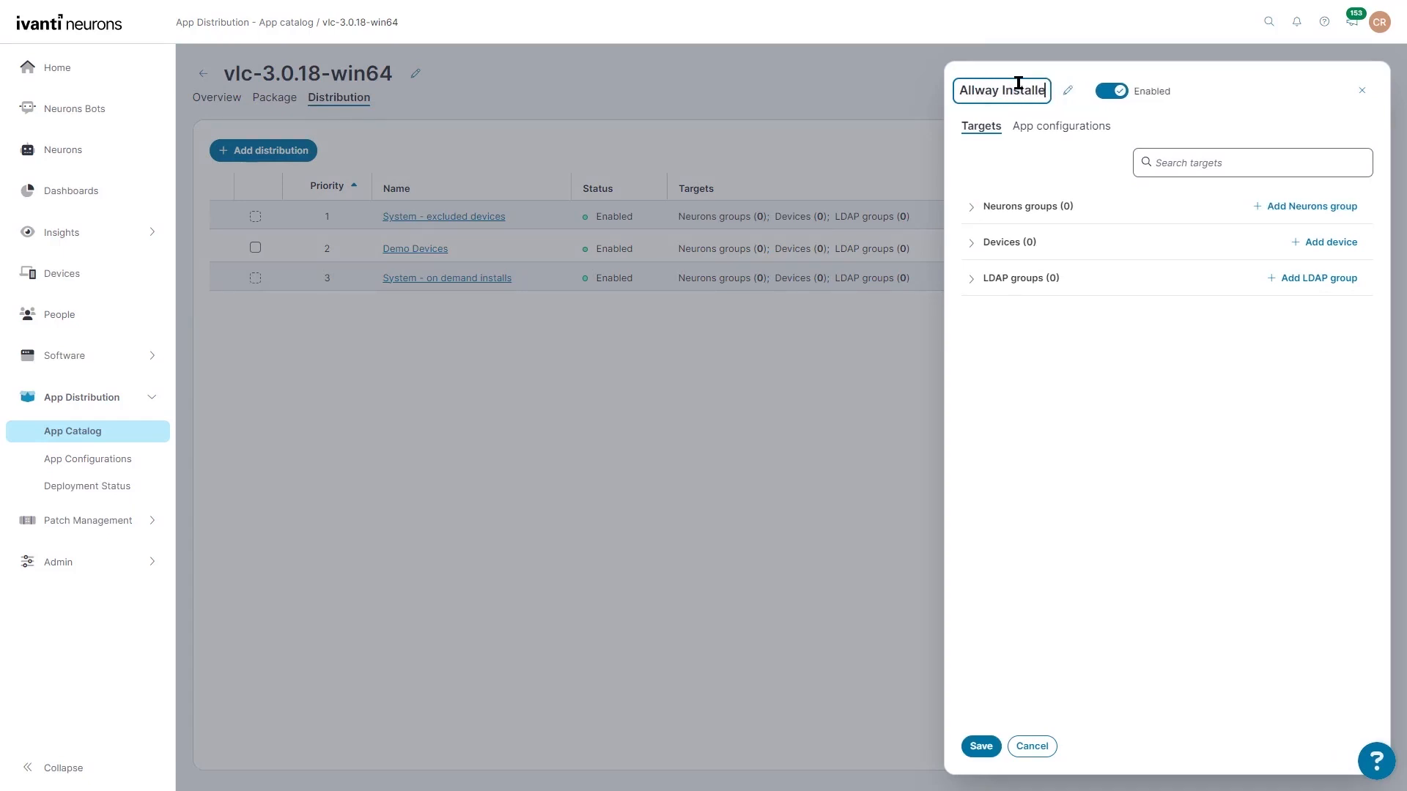
{"action": "type", "text": "ds"}
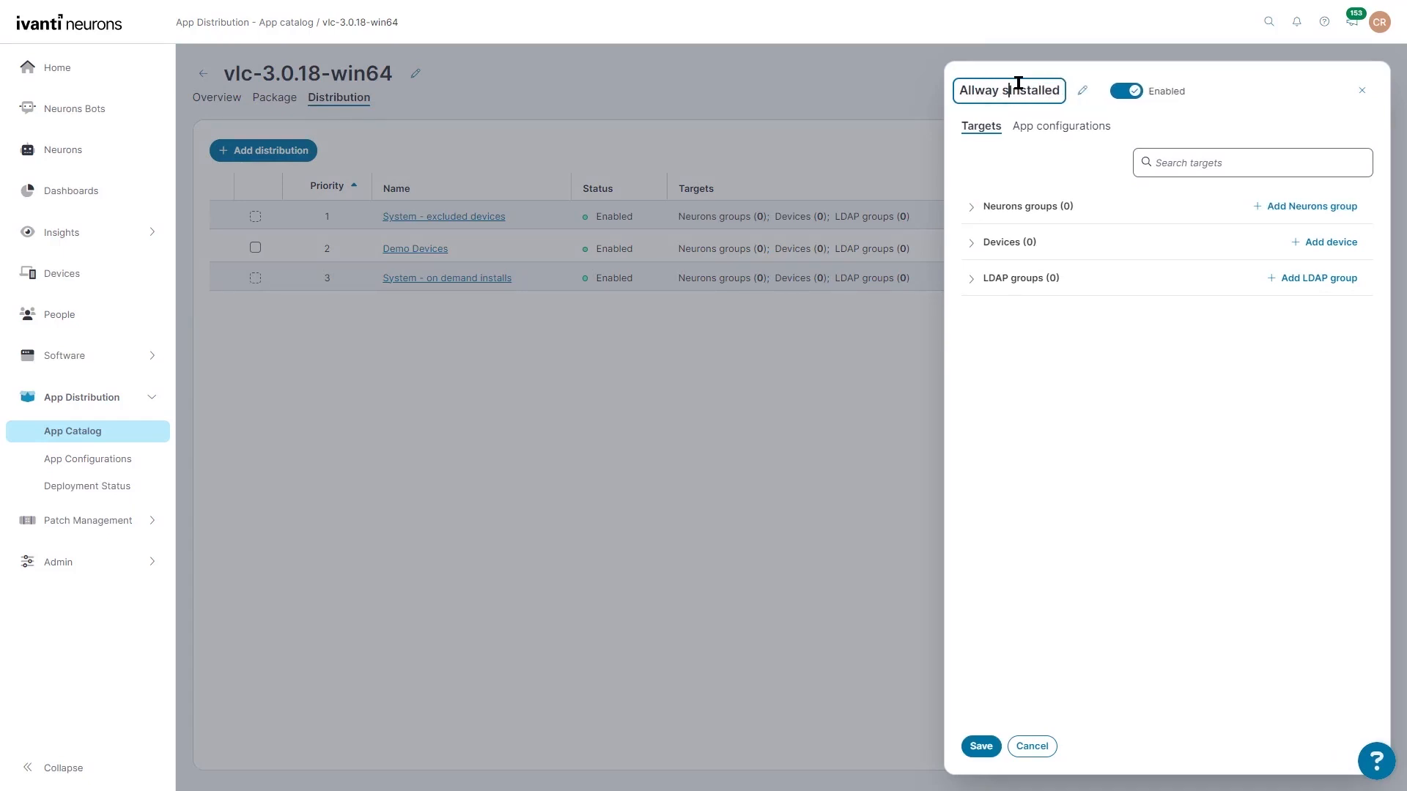
- Set the new distribution's install options to the Always Installed app configuration
{"action": "left_click", "coordinate": [1086, 131]}
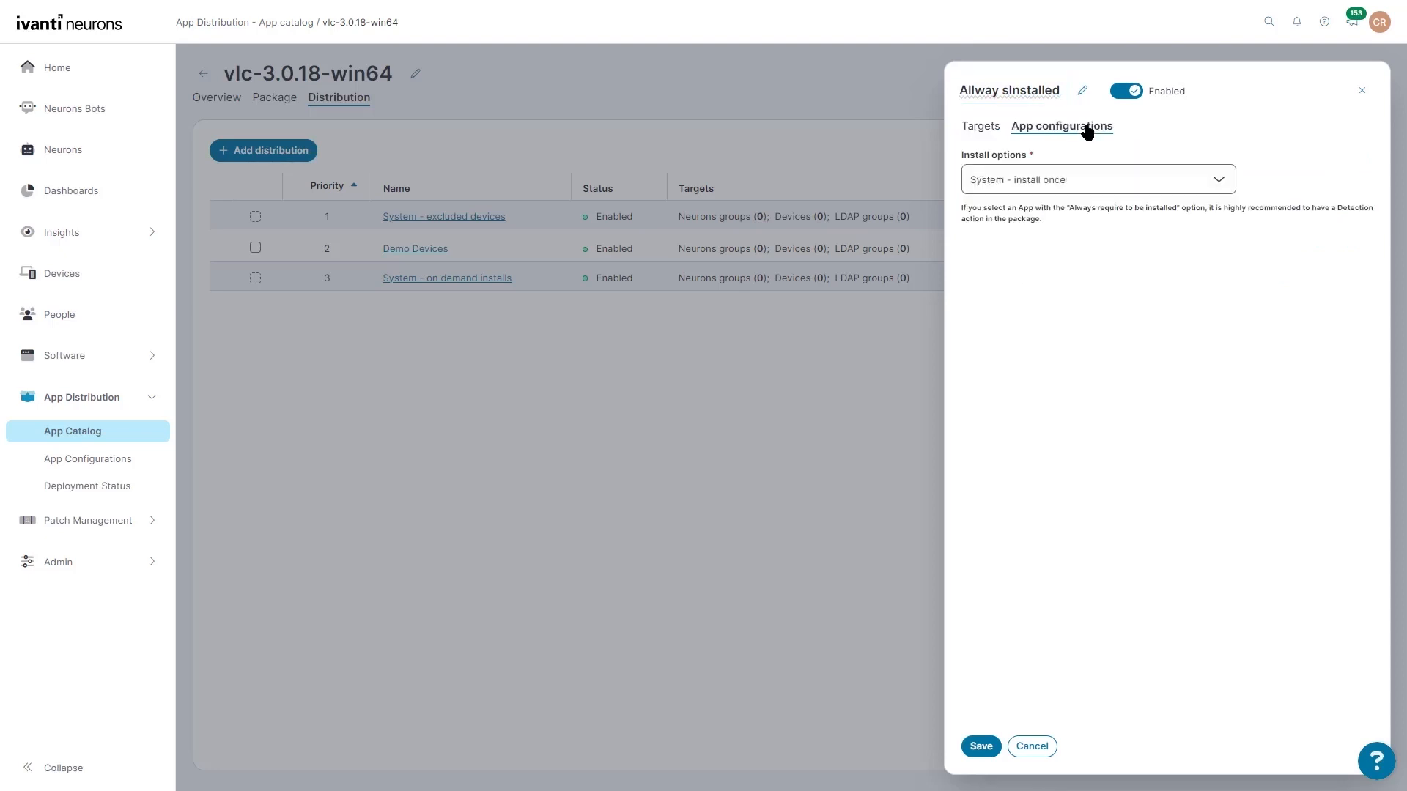
{"action": "left_click", "coordinate": [1092, 183]}
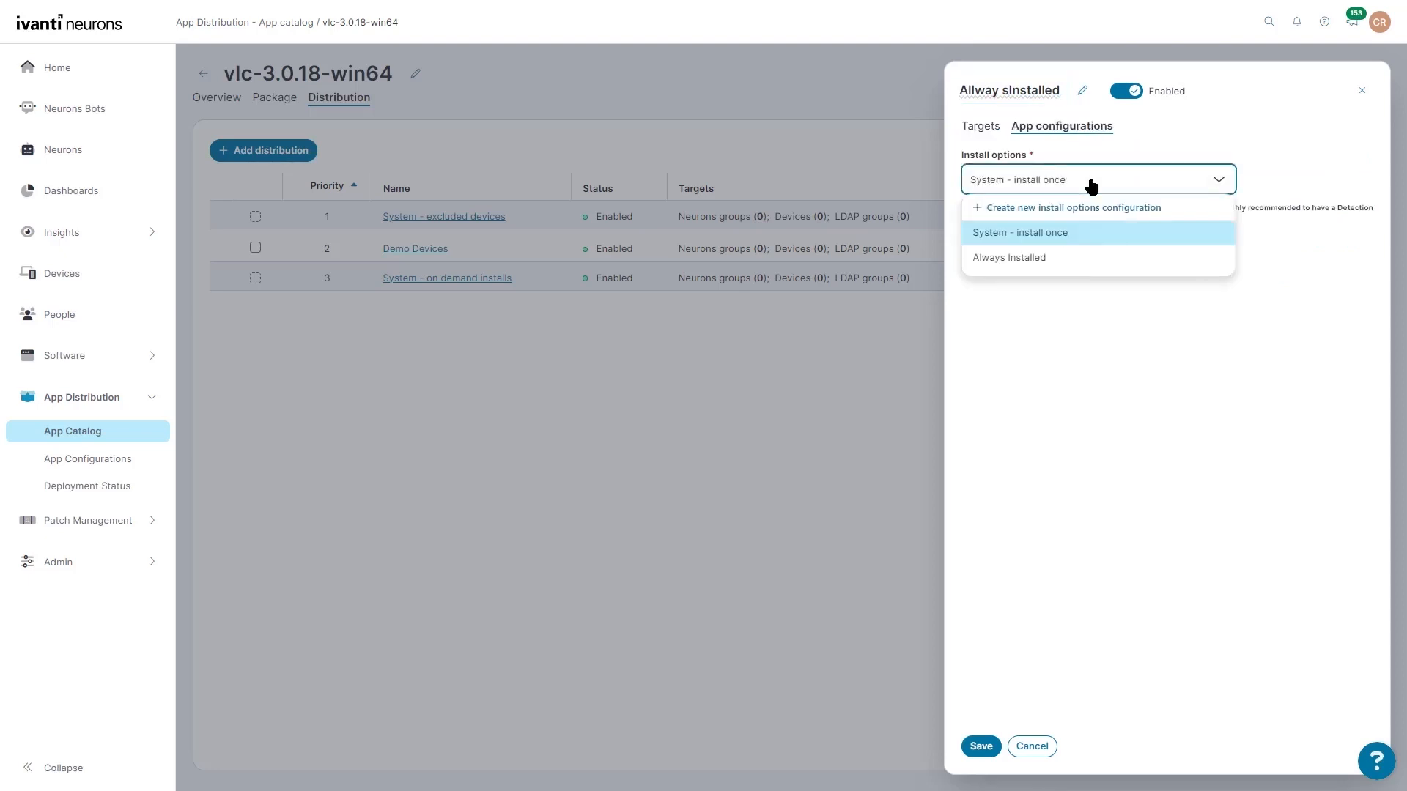
{"action": "left_click", "coordinate": [1084, 260]}
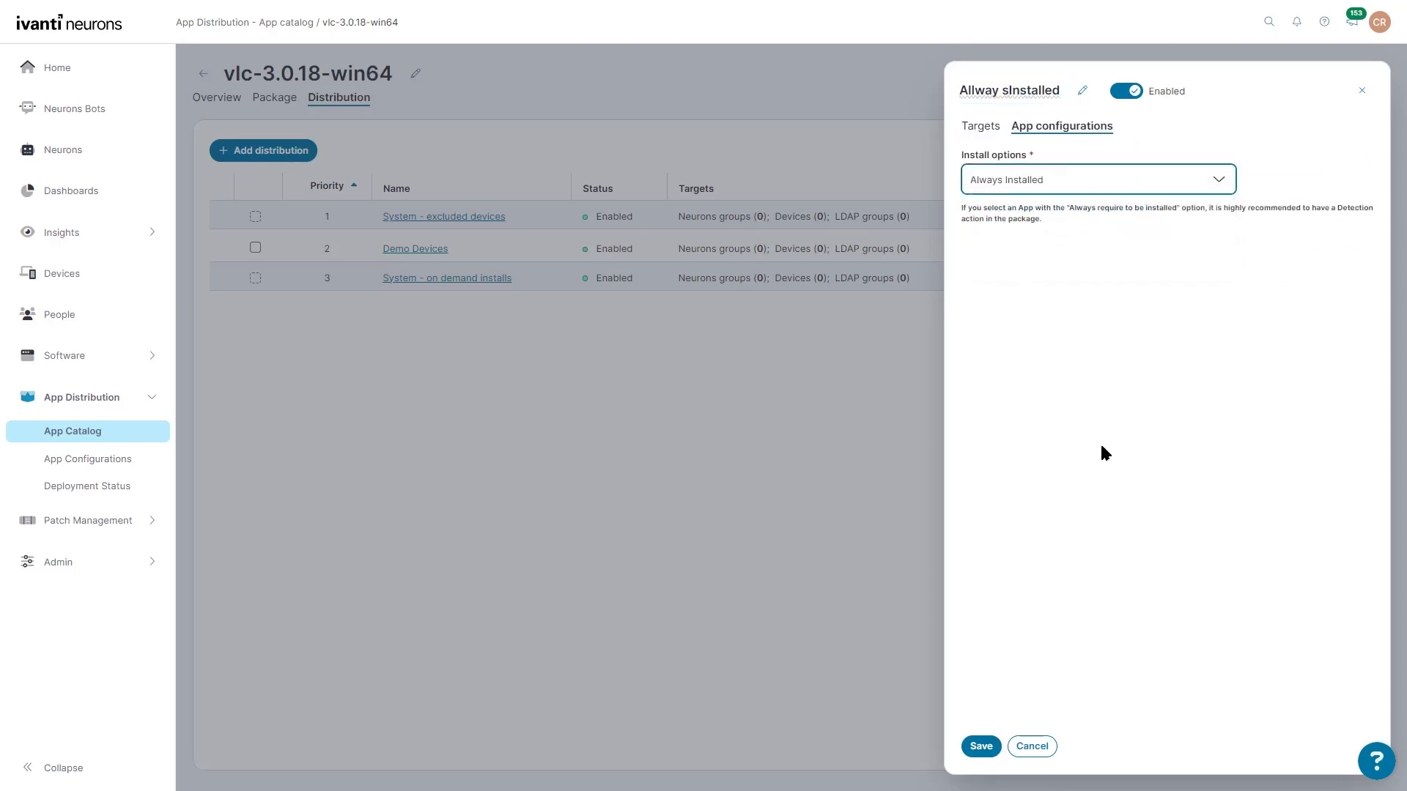
- Add device DESKTOP-PMFTOHM as a target of the distribution and save the distribution
{"action": "left_click", "coordinate": [982, 127]}
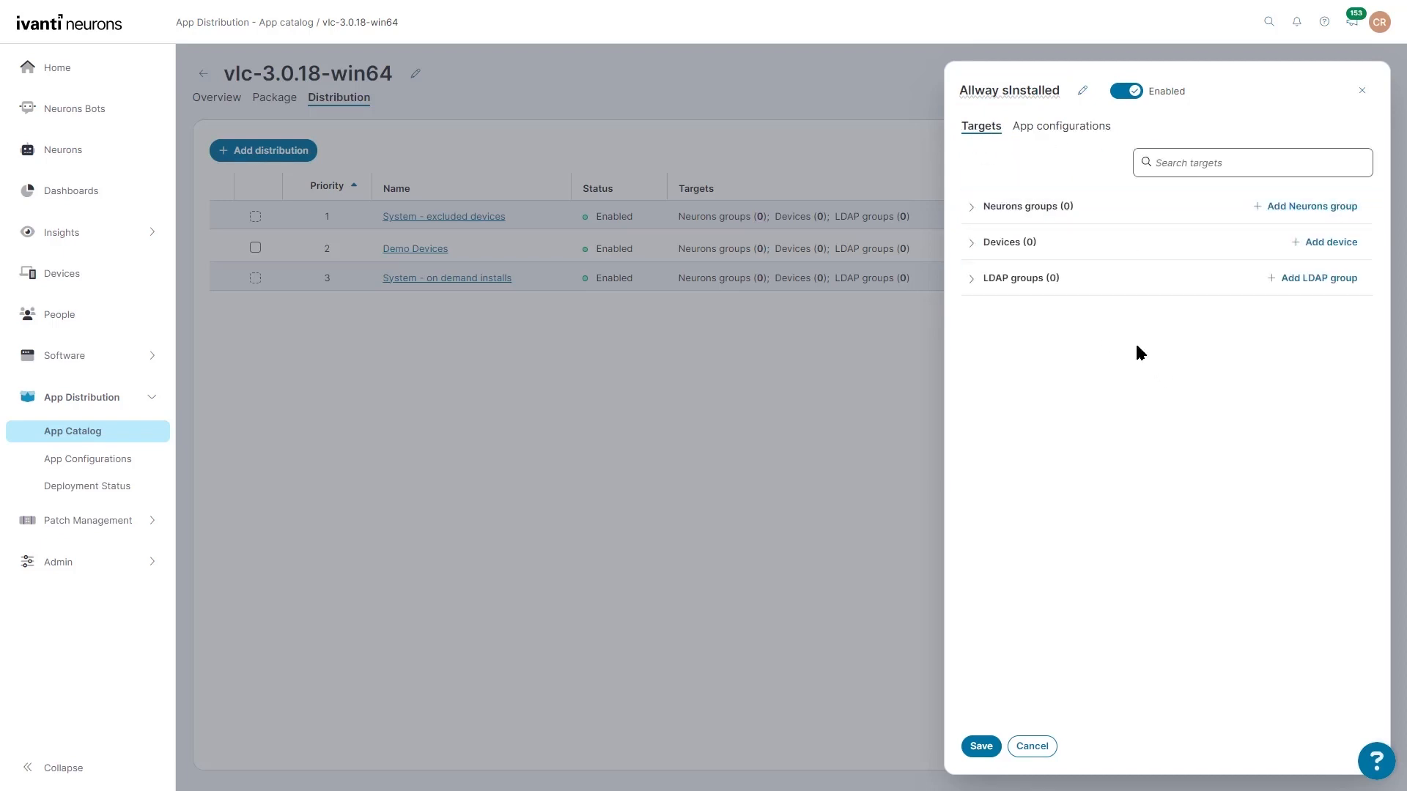
{"action": "left_click", "coordinate": [973, 246]}
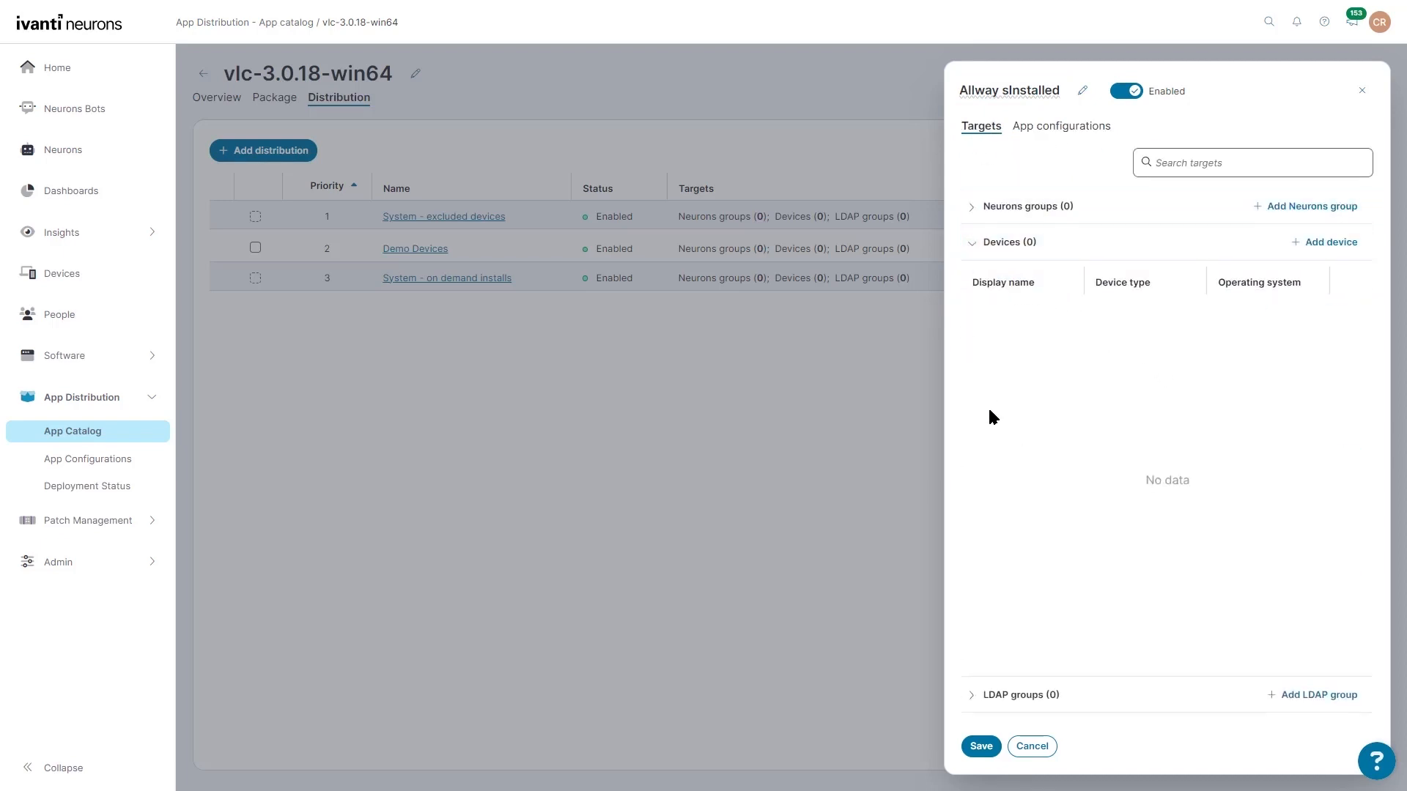
{"action": "left_click", "coordinate": [1328, 243]}
{"action": "left_click", "coordinate": [982, 247]}
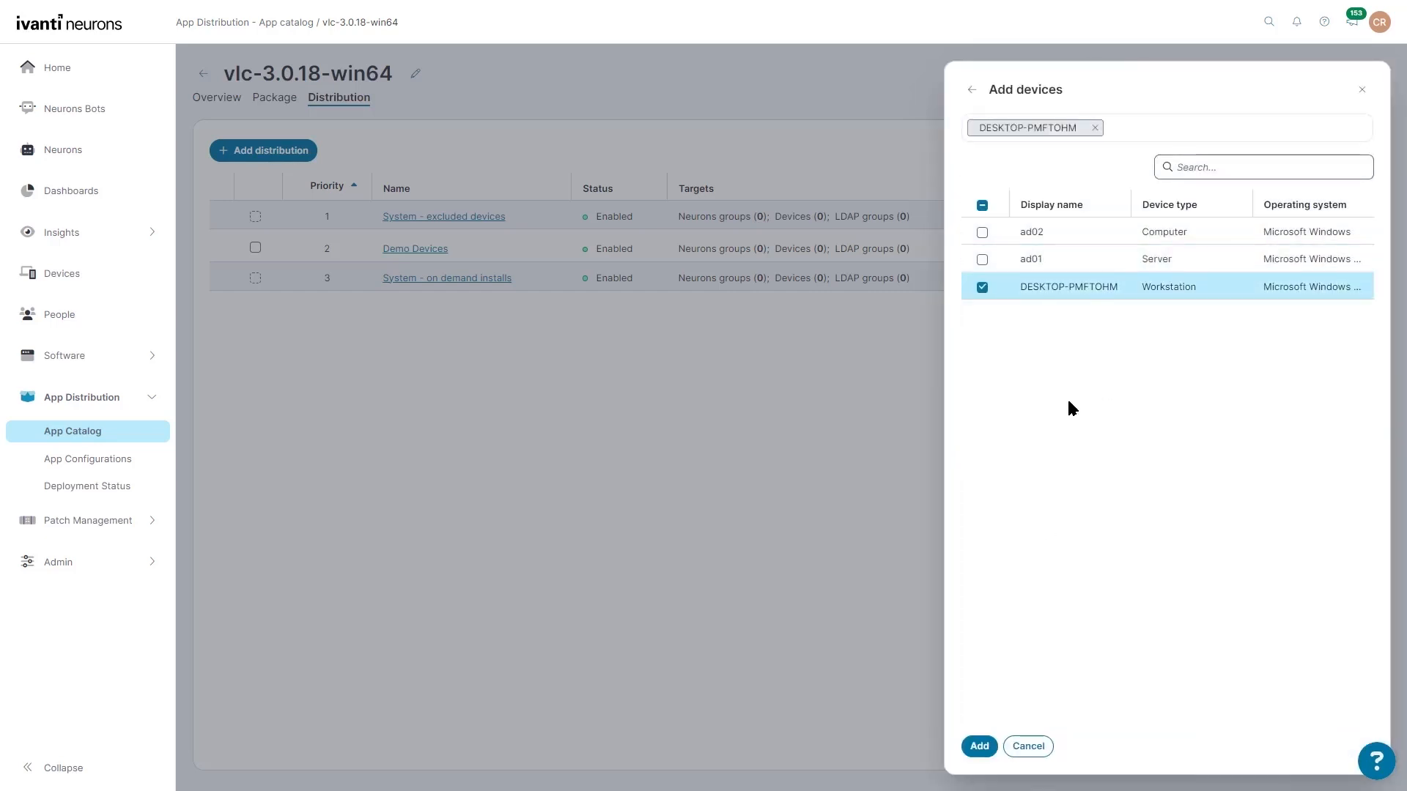
{"action": "left_click", "coordinate": [980, 746]}
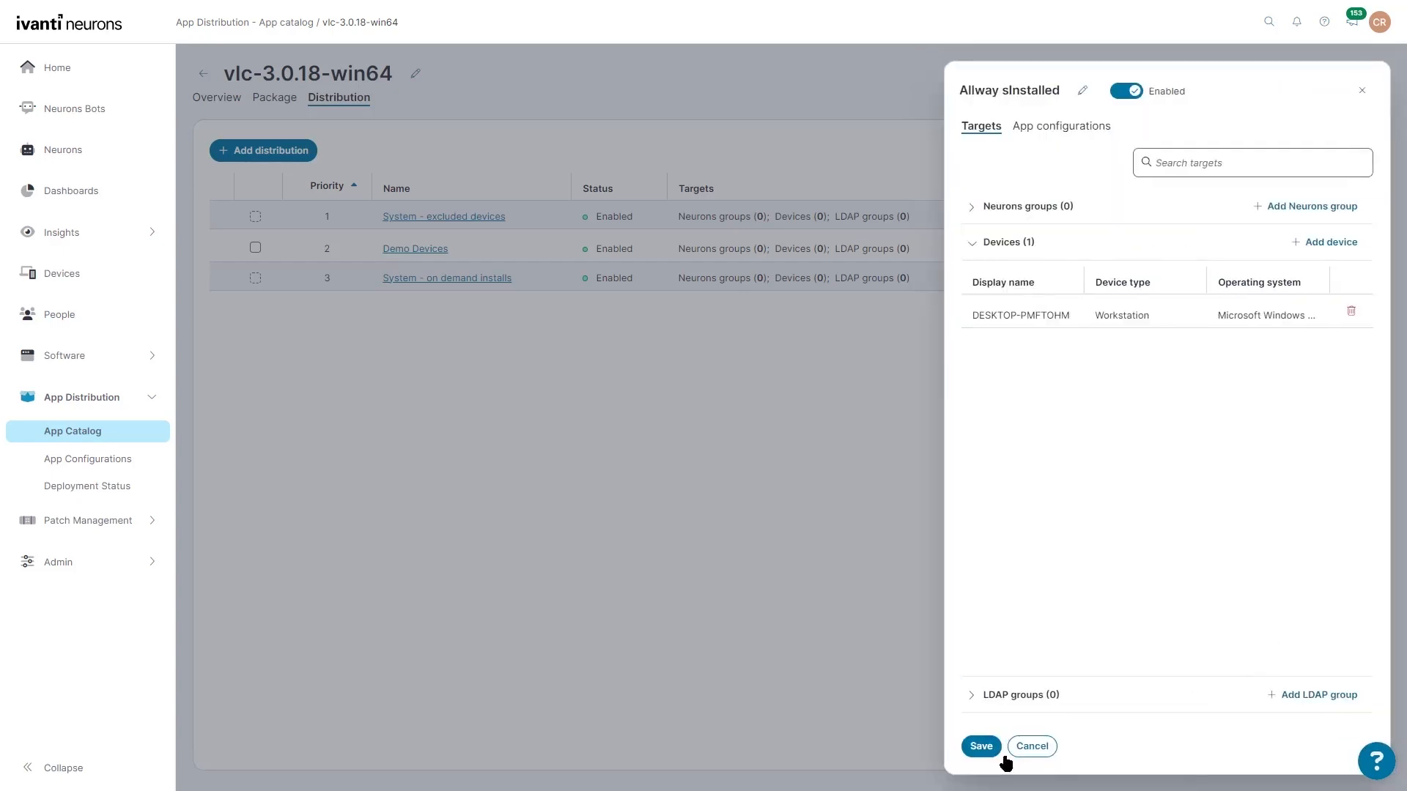
{"action": "left_click", "coordinate": [982, 746]}
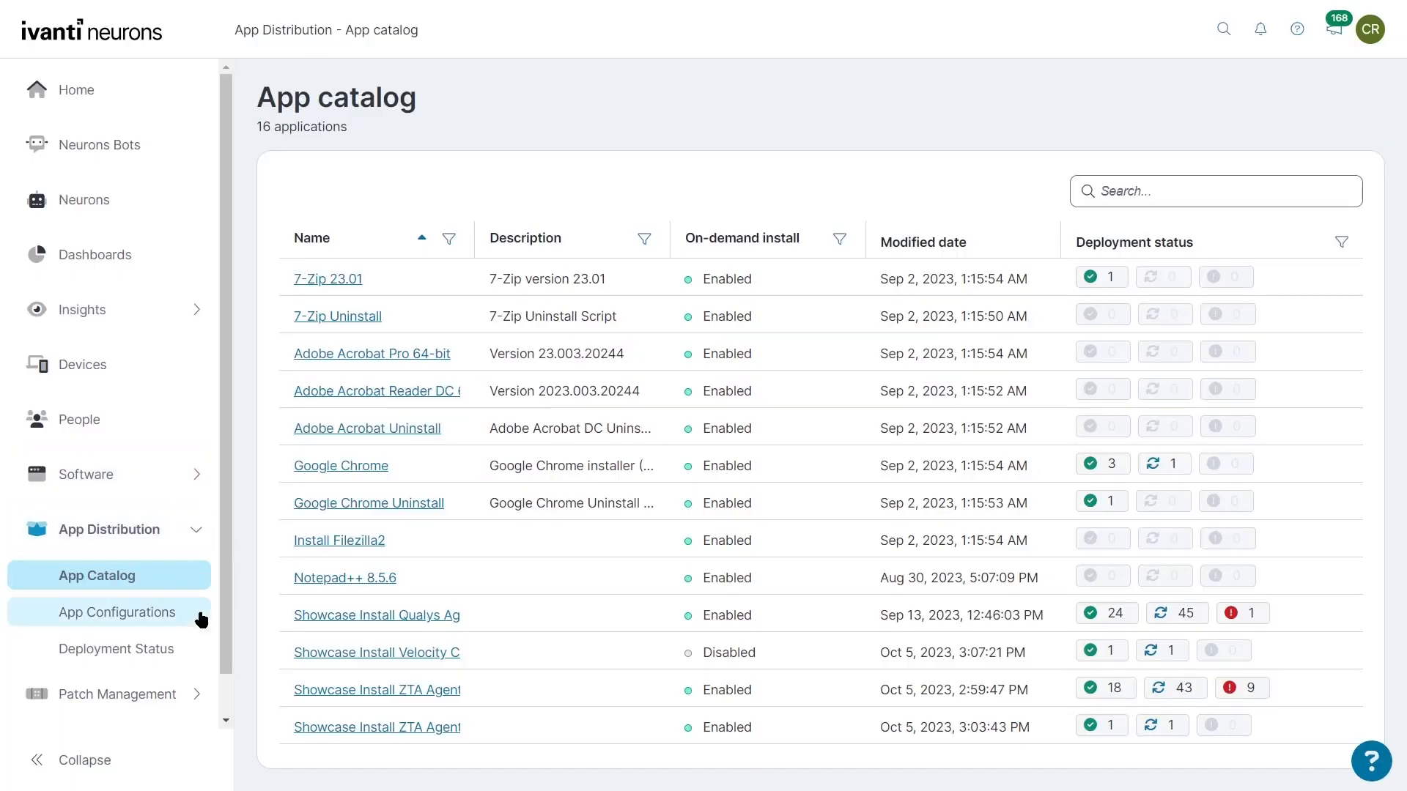
- Review the app deployment status with the navigation collapsed, and filter the results to Not compliant deployments
{"action": "left_click", "coordinate": [168, 658]}
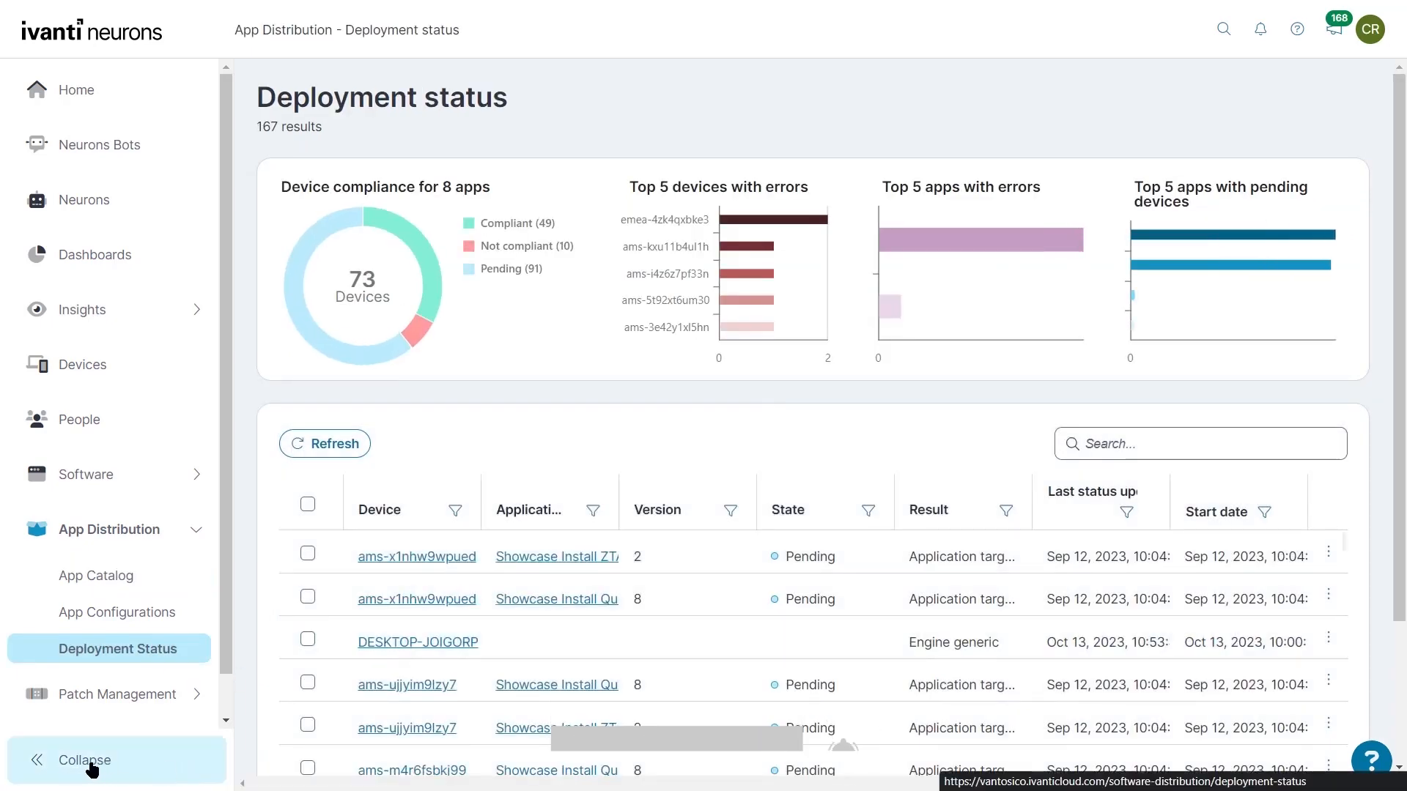
{"action": "left_click", "coordinate": [90, 764]}
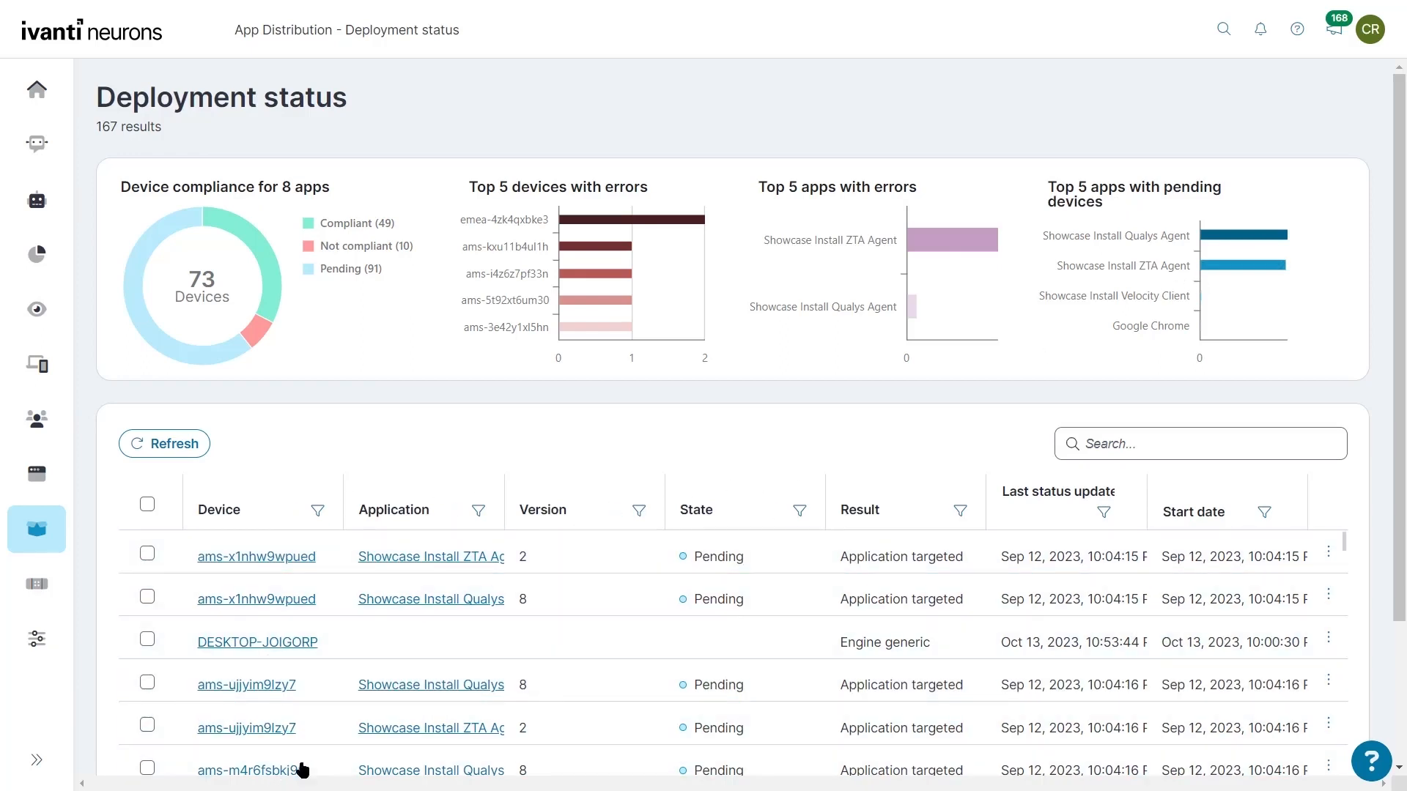
{"action": "scroll", "coordinate": [505, 667], "scroll_direction": "down", "scroll_amount": 5}
{"action": "scroll", "coordinate": [529, 645], "scroll_direction": "up", "scroll_amount": 3}
{"action": "left_click", "coordinate": [257, 333]}
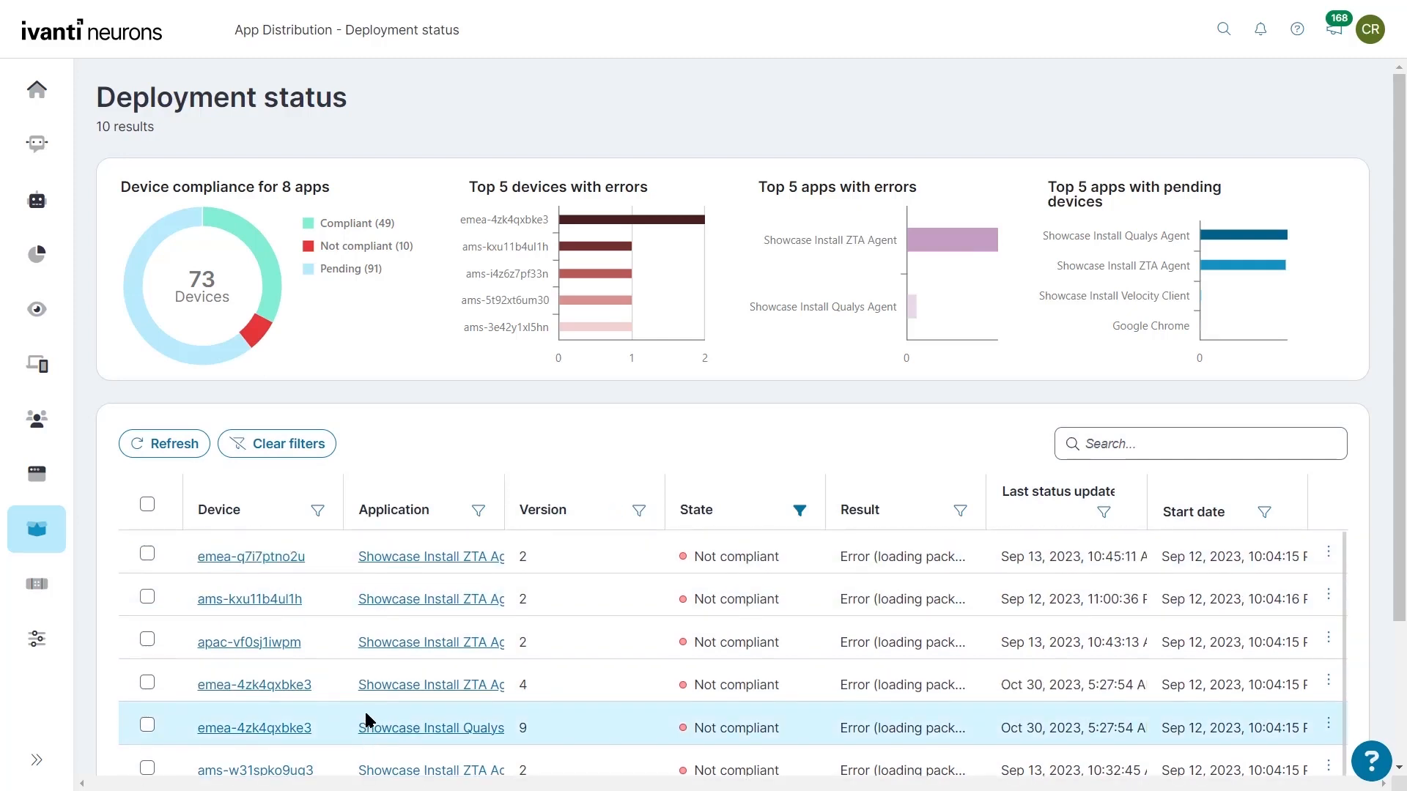
{"action": "scroll", "coordinate": [367, 721], "scroll_direction": "down", "scroll_amount": 1}
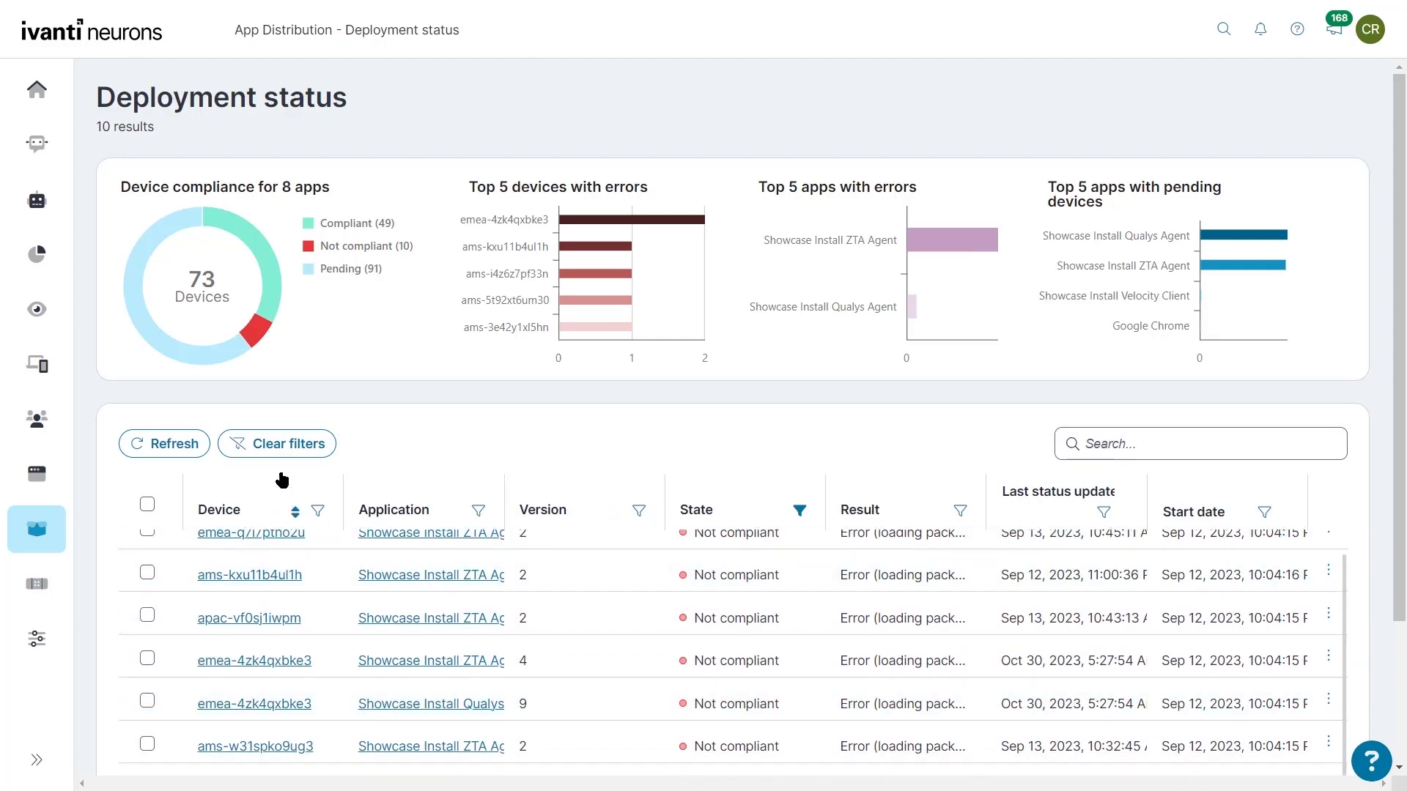
- Filter the non-compliant deployments by the application Showcase Install ZTA Agent and look through the resulting devices
{"action": "left_click", "coordinate": [318, 512]}
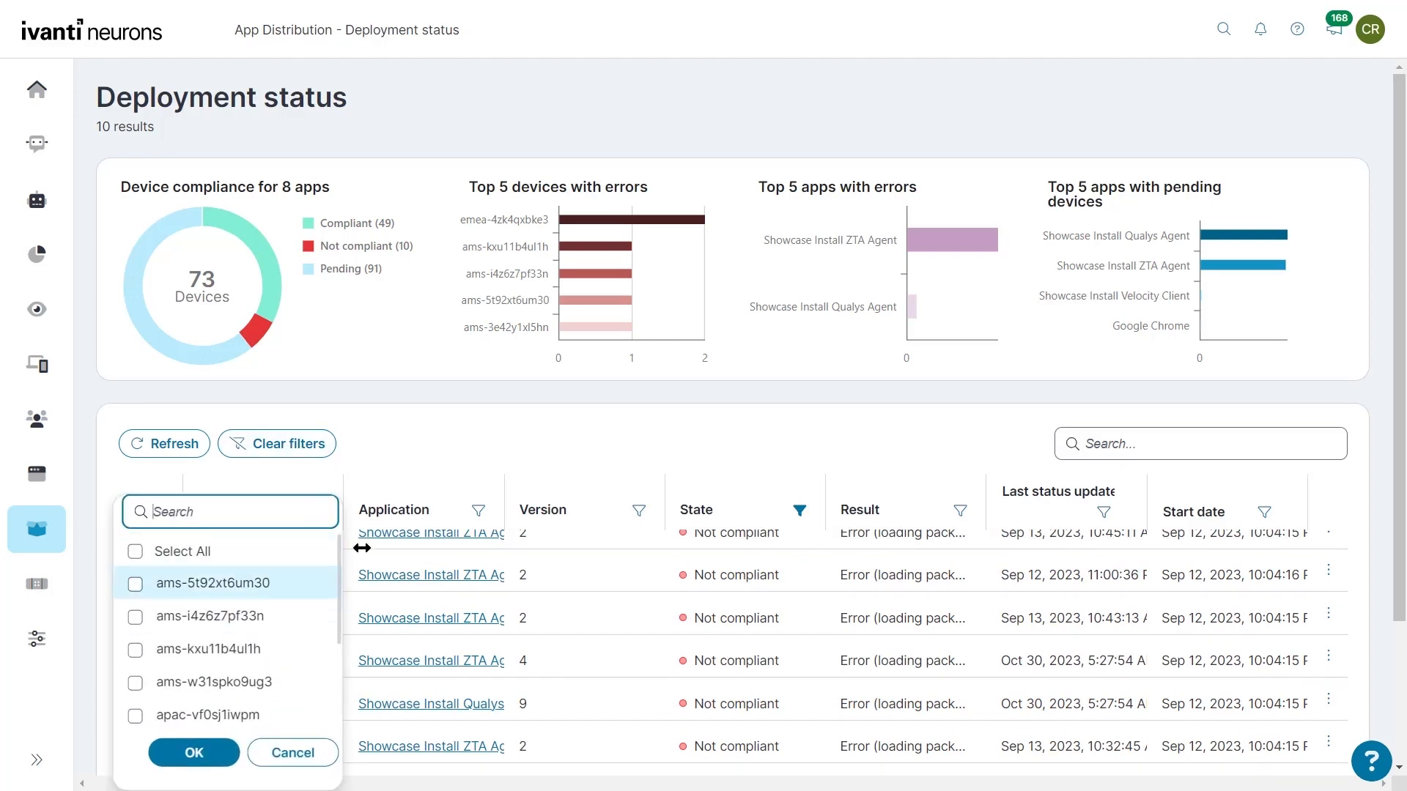
{"action": "left_click", "coordinate": [478, 510]}
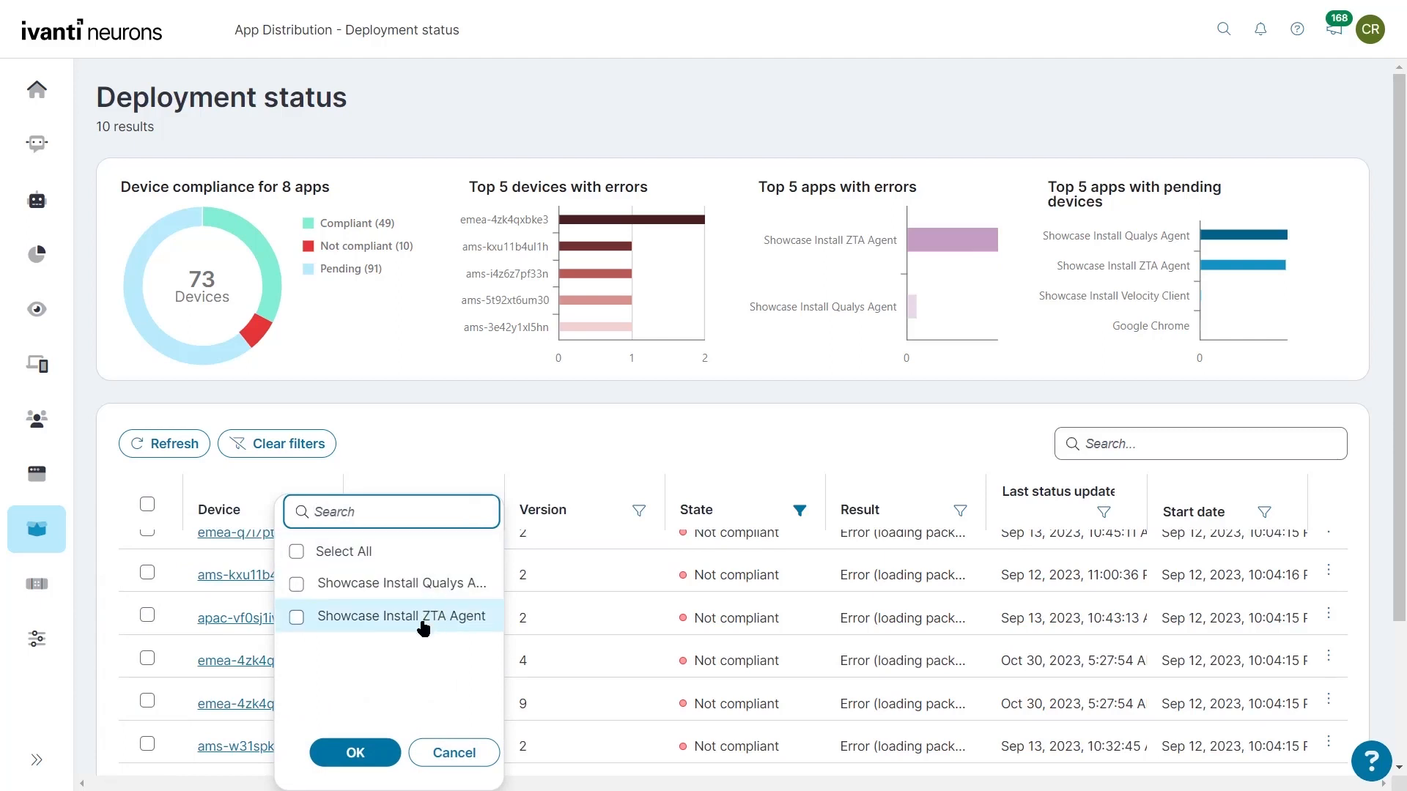
{"action": "left_click", "coordinate": [297, 618]}
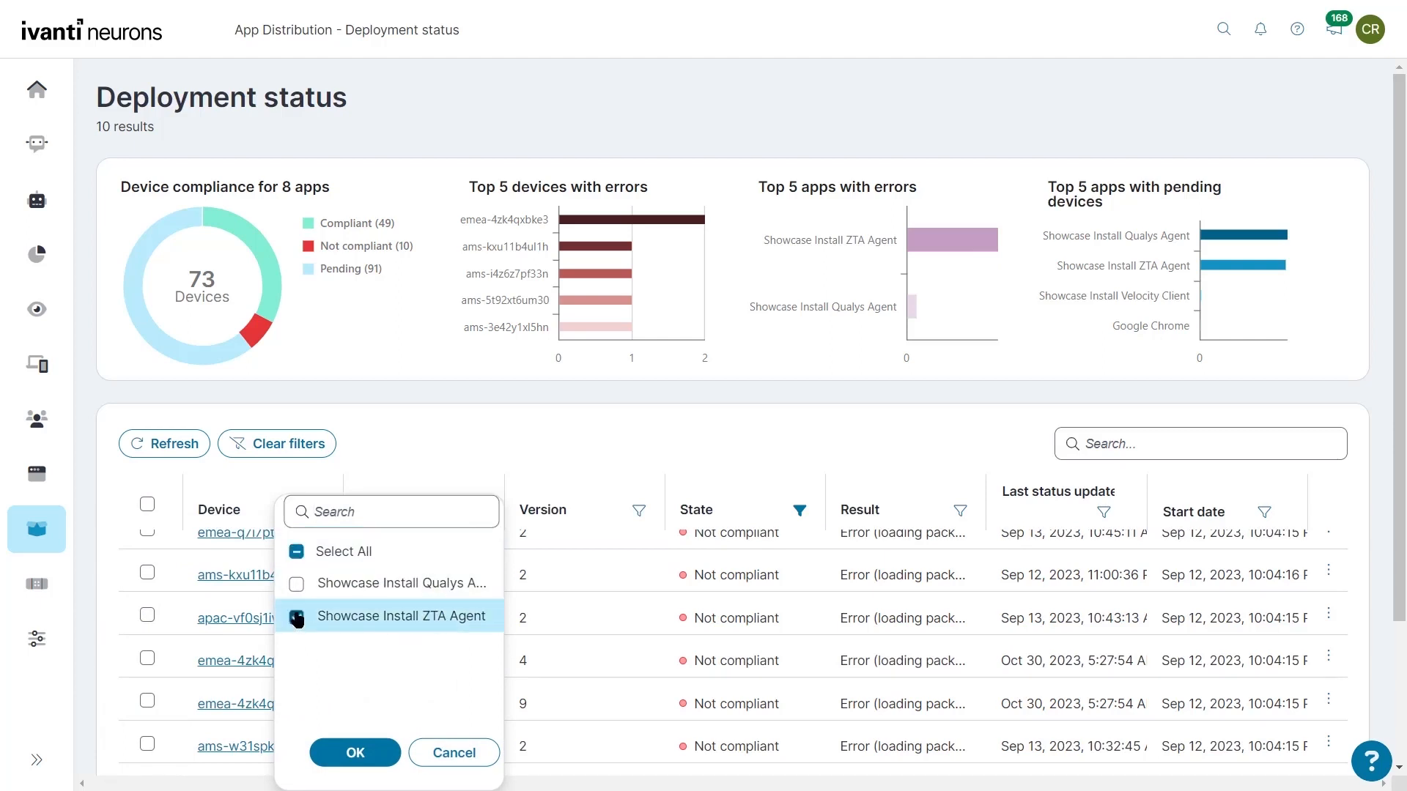
{"action": "left_click", "coordinate": [355, 753]}
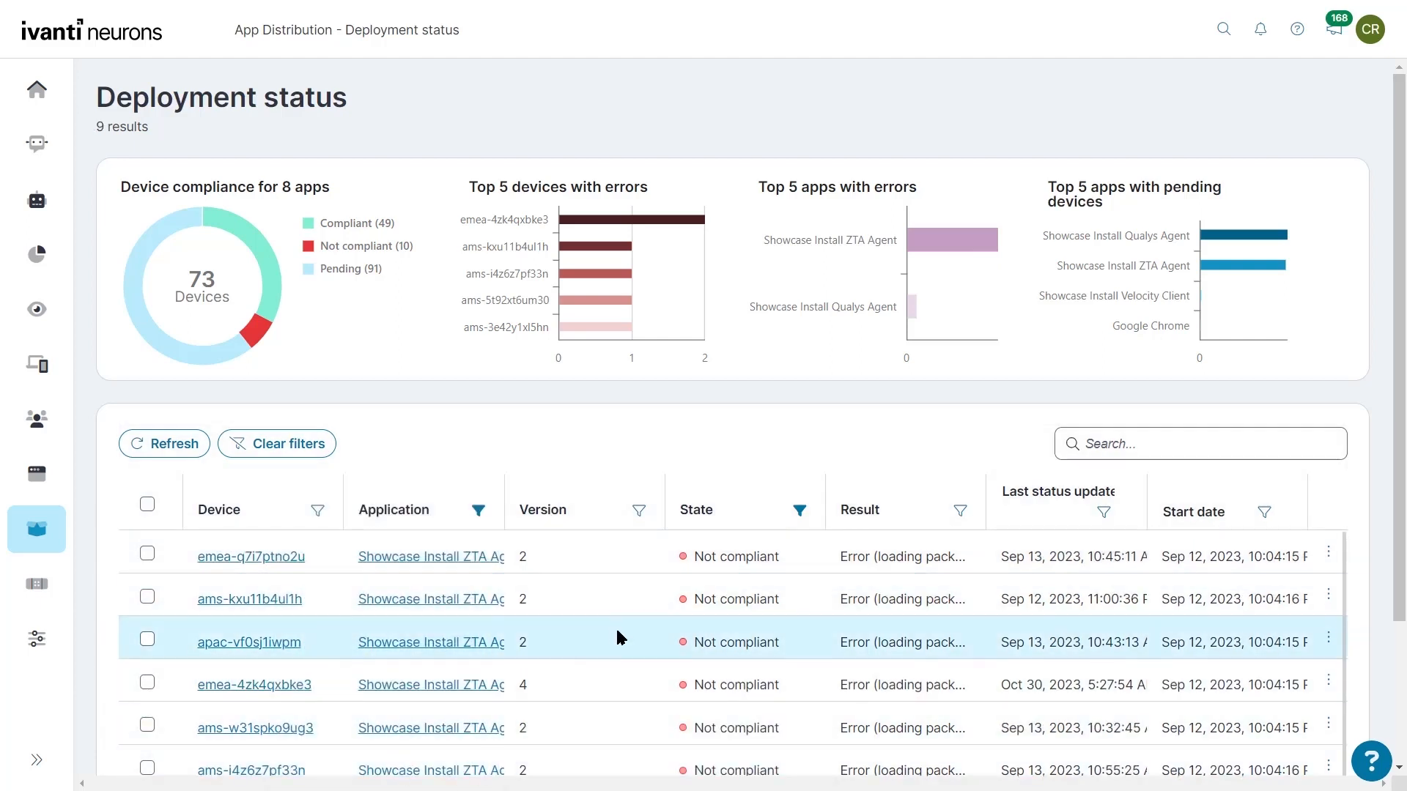
{"action": "scroll", "coordinate": [618, 637], "scroll_direction": "down", "scroll_amount": 1}
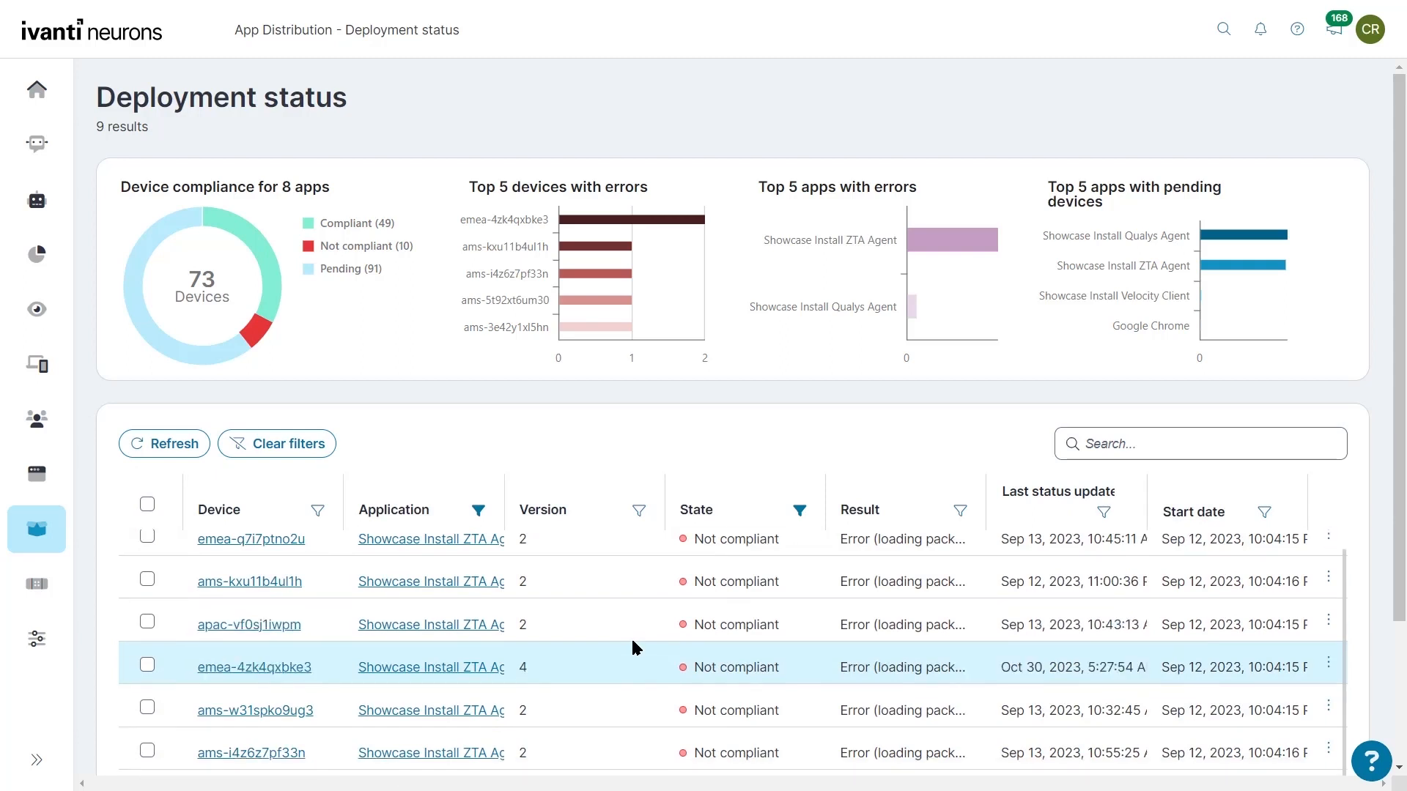
{"action": "scroll", "coordinate": [628, 637], "scroll_direction": "up", "scroll_amount": 1}
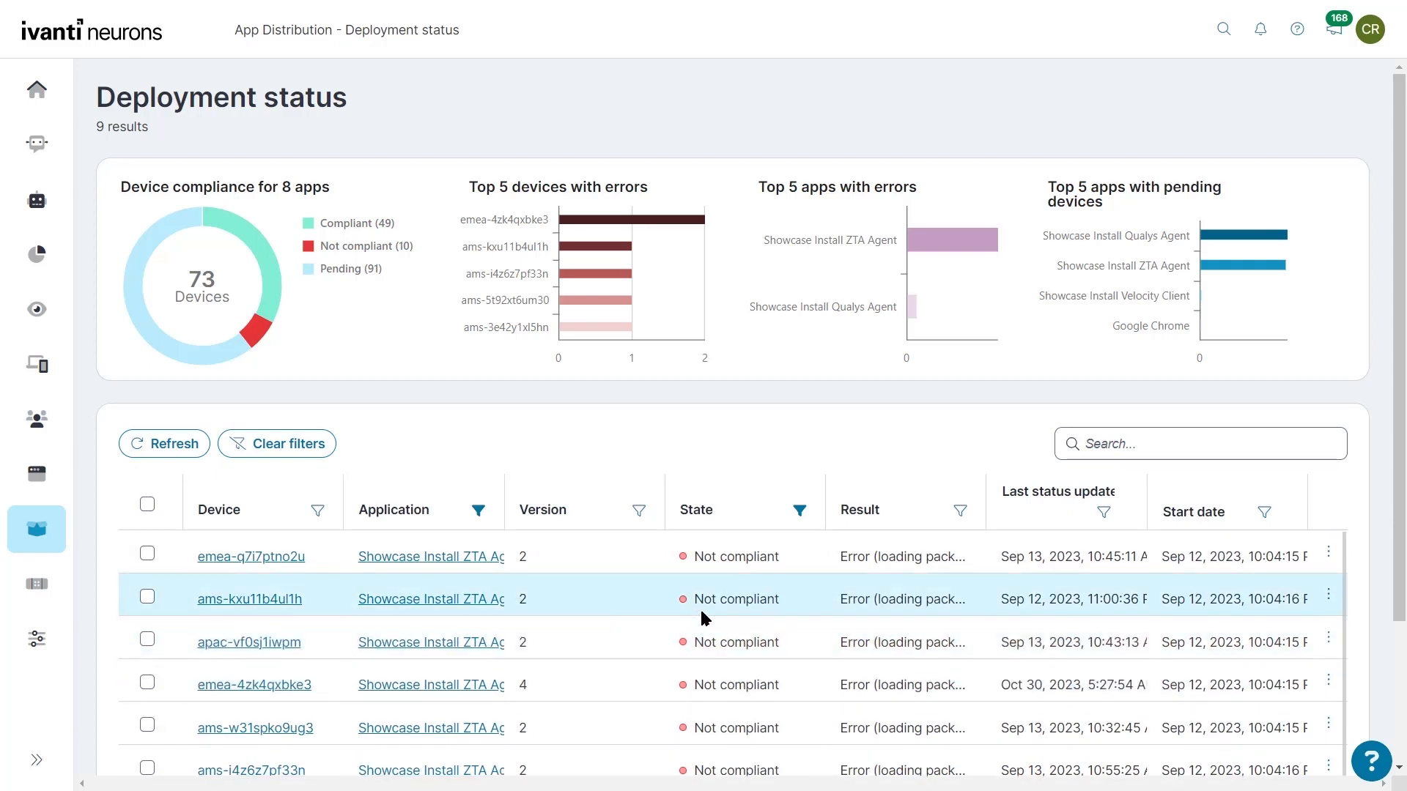